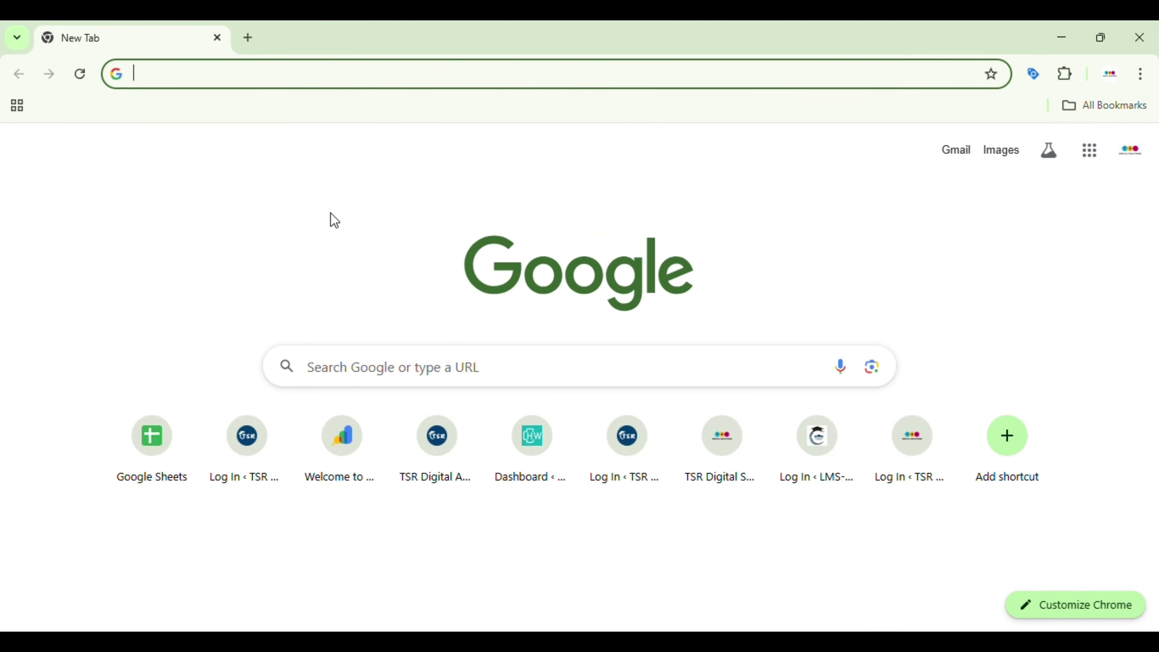
Step: Search Google for 'monetag' and open the sponsored Monetag 'Ads for Website and More' page
{"action": "type", "text": "m"}
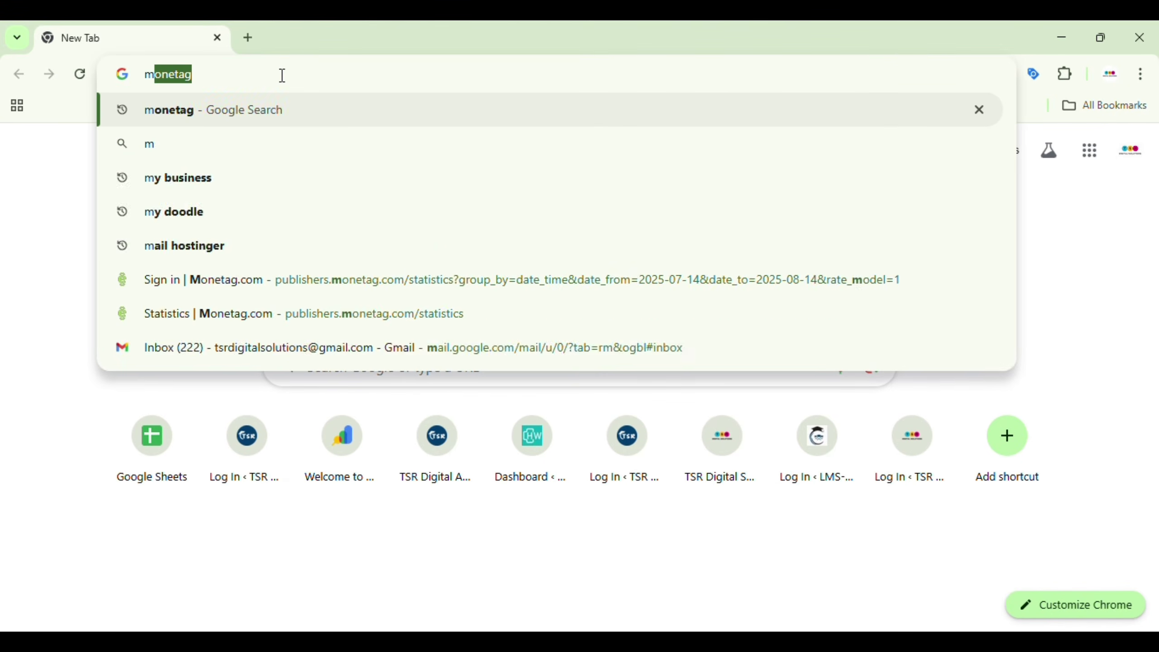
{"action": "type", "text": "one"}
{"action": "key", "text": "Return"}
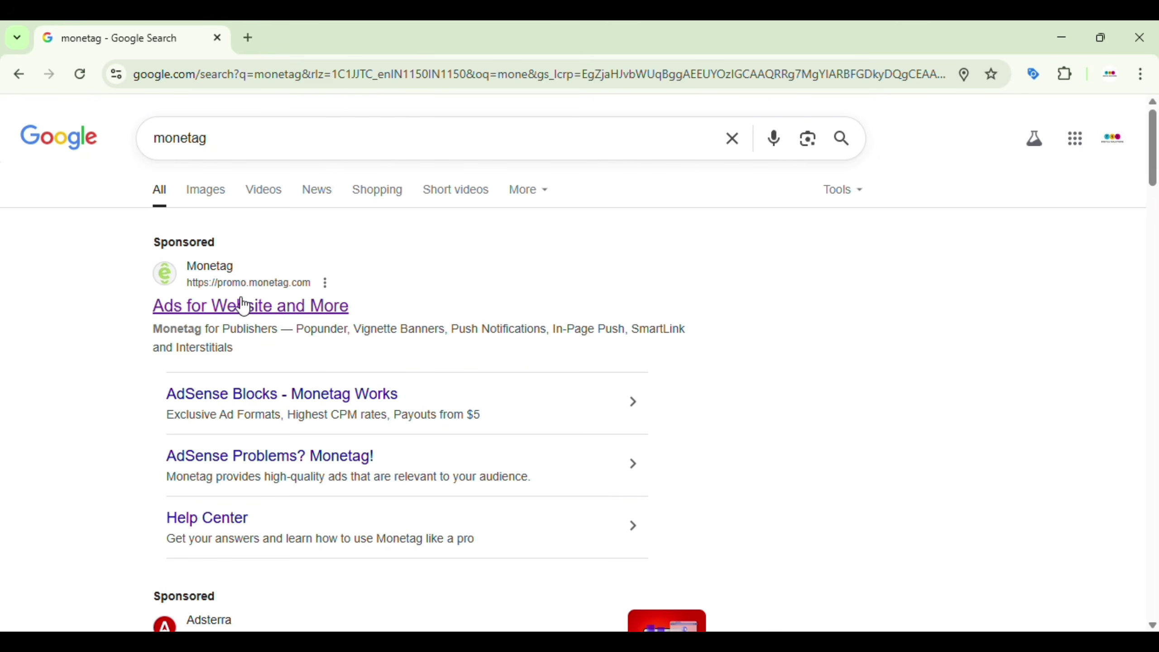
{"action": "left_click", "coordinate": [267, 318]}
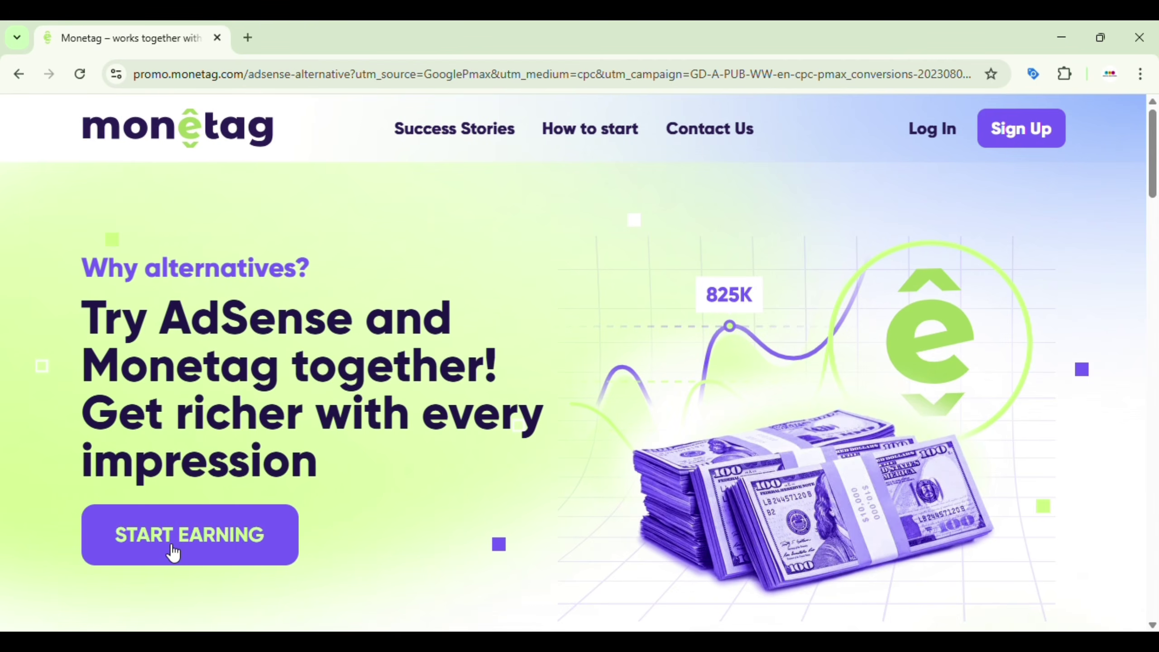
Step: Start Monetag publisher sign-up with the e-mail option and set the account type to Company
{"action": "left_click", "coordinate": [184, 543]}
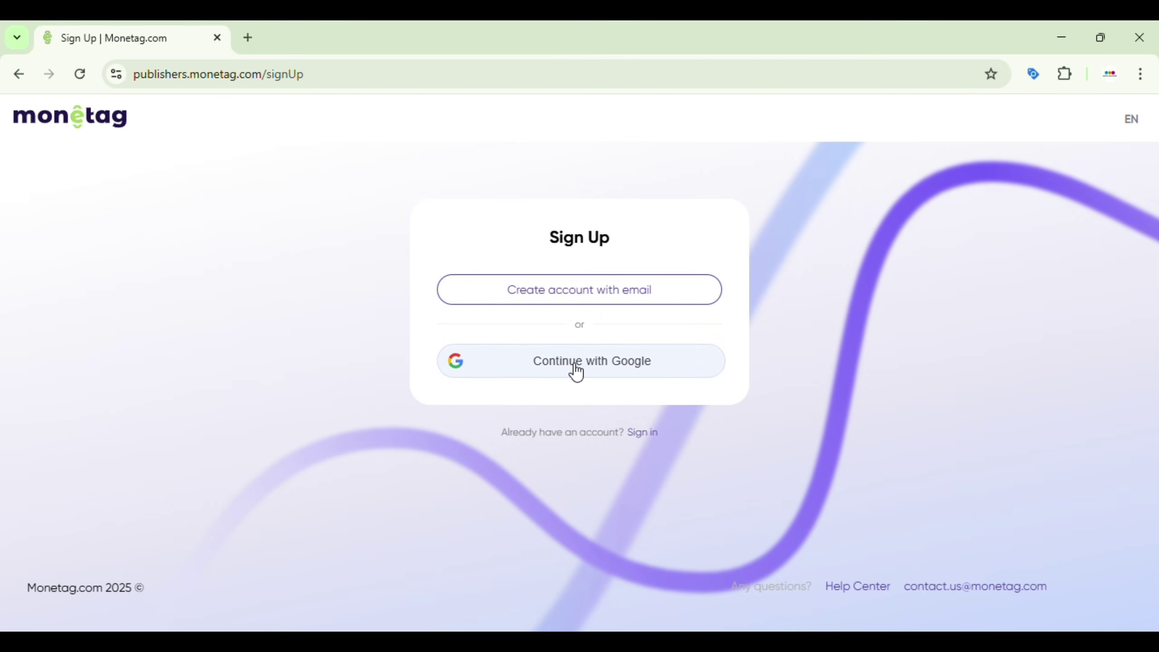
{"action": "left_click", "coordinate": [562, 294]}
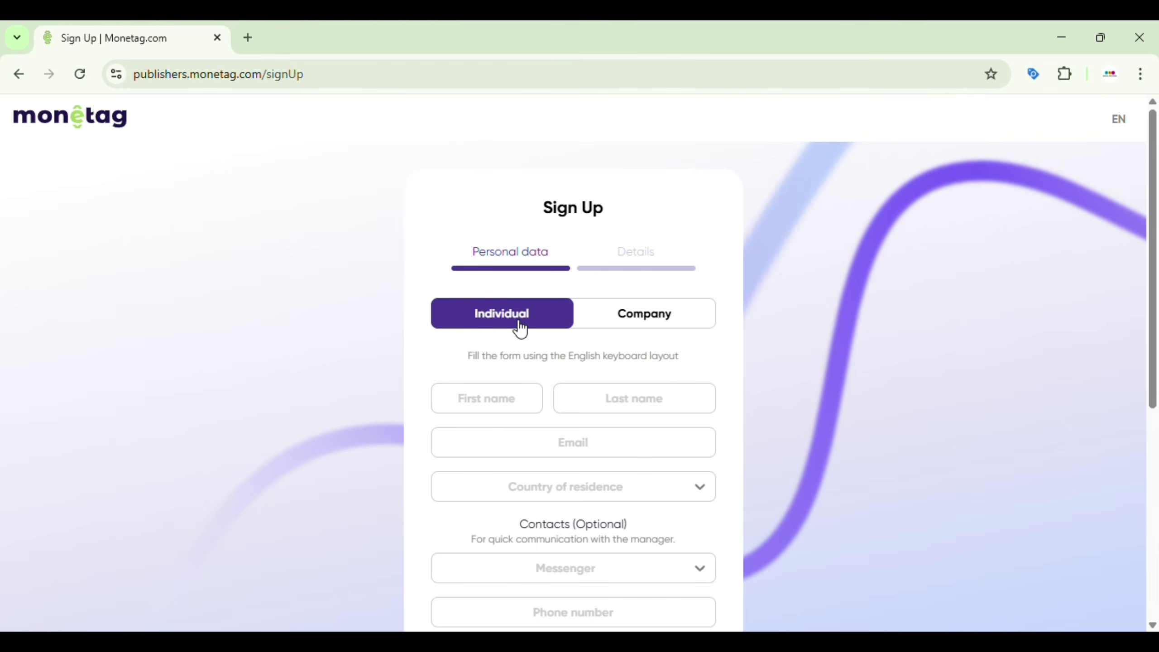
{"action": "left_click", "coordinate": [633, 329]}
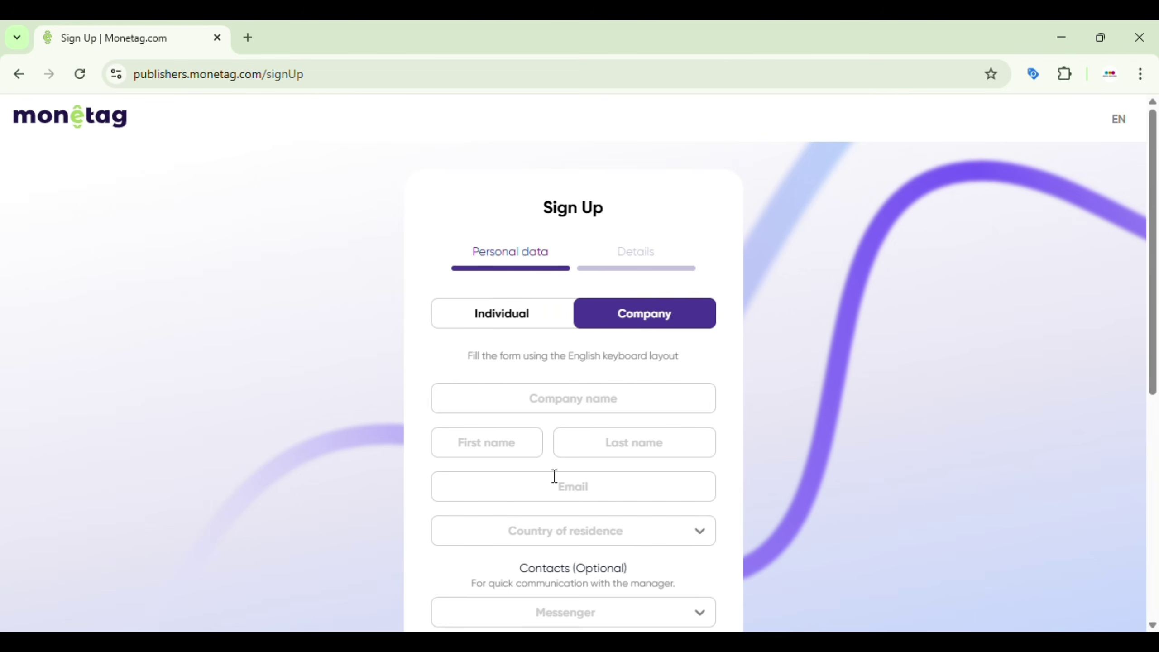
Step: Switch back to Individual and fill in first name, last name and e-mail address
{"action": "left_click", "coordinate": [503, 327]}
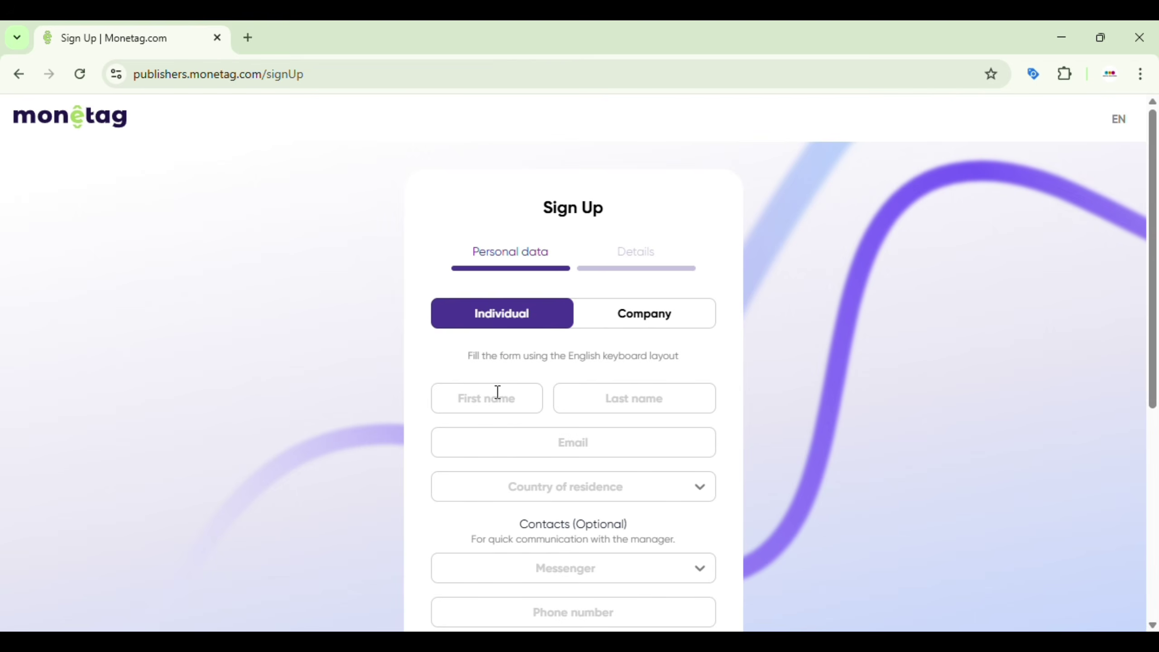
{"action": "scroll", "coordinate": [498, 402], "scroll_direction": "down", "scroll_amount": 1}
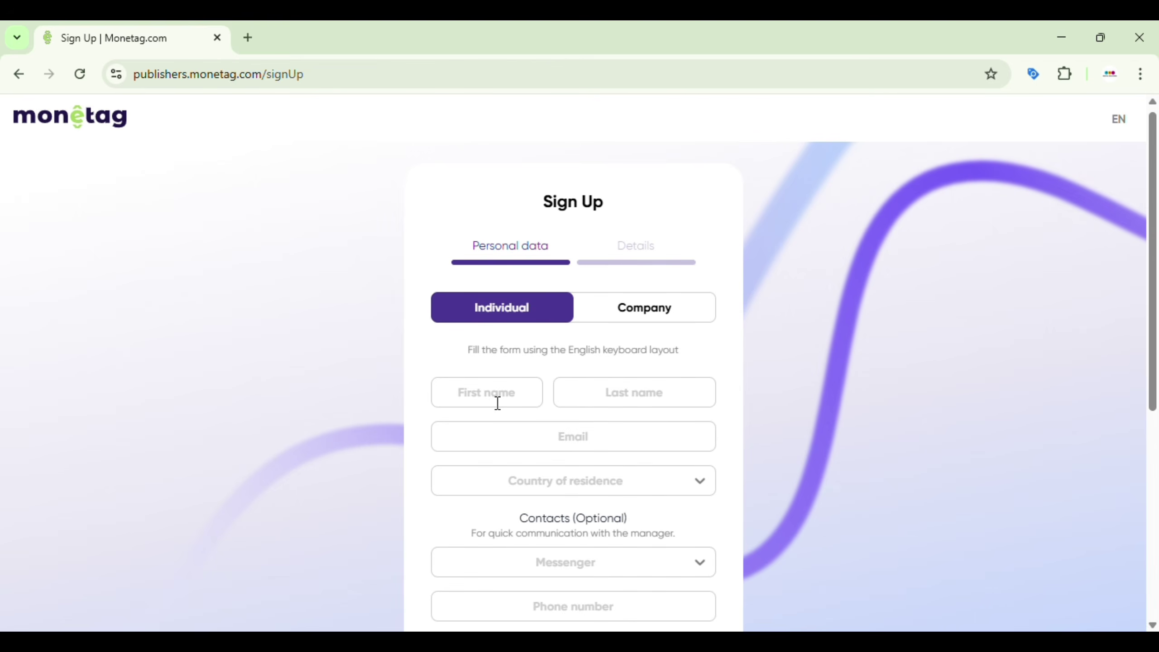
{"action": "scroll", "coordinate": [497, 403], "scroll_direction": "down", "scroll_amount": 2}
{"action": "scroll", "coordinate": [497, 403], "scroll_direction": "up", "scroll_amount": 2}
{"action": "left_click", "coordinate": [490, 386]}
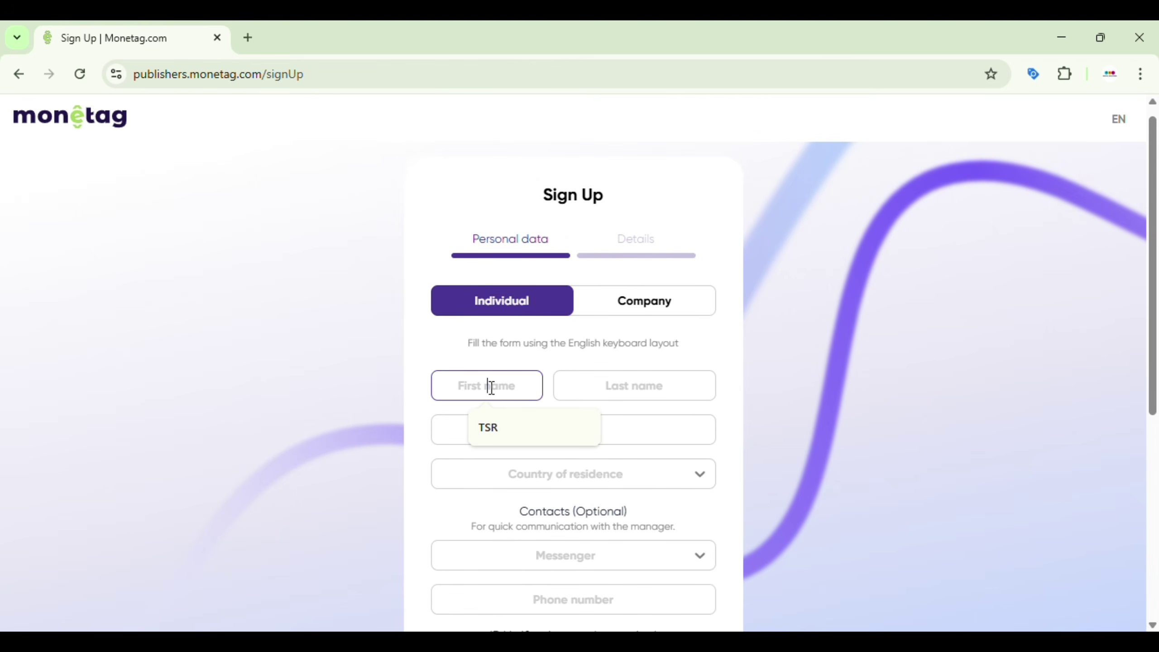
{"action": "left_click", "coordinate": [502, 426]}
{"action": "left_click", "coordinate": [613, 386]}
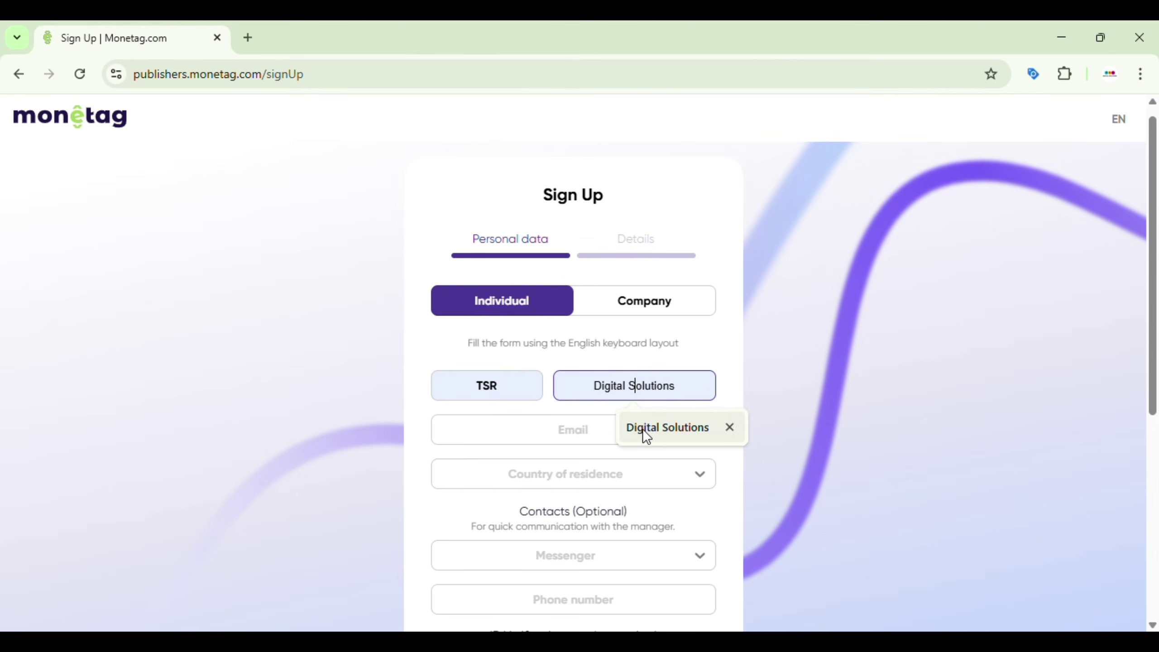
{"action": "left_click", "coordinate": [644, 430]}
{"action": "left_click", "coordinate": [574, 430]}
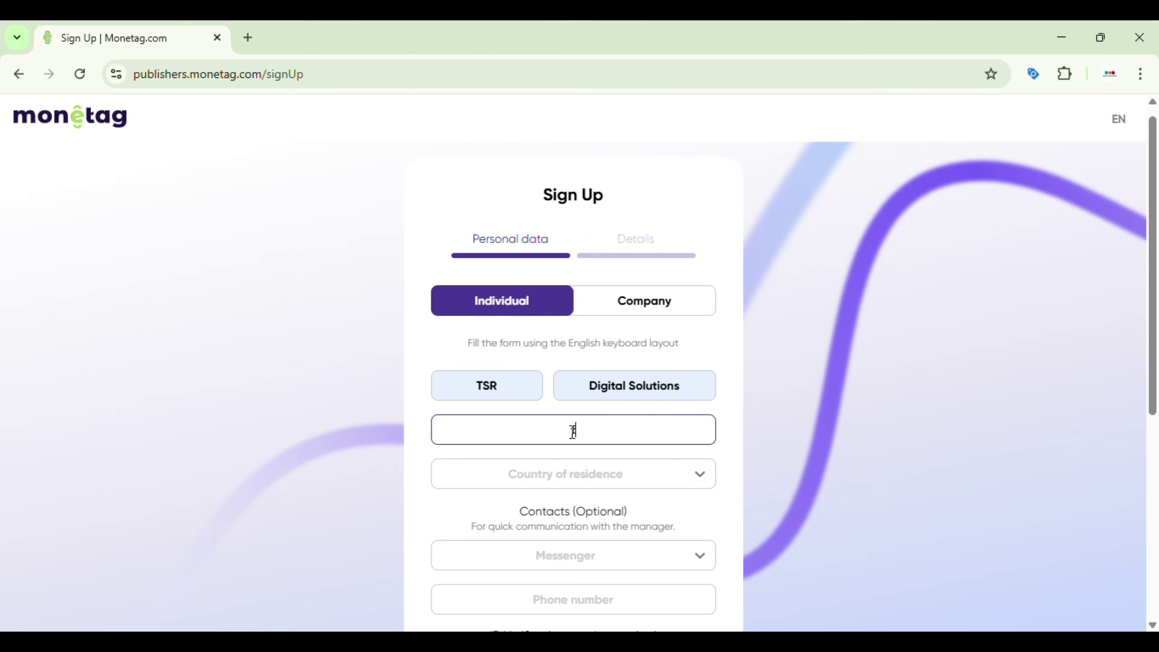
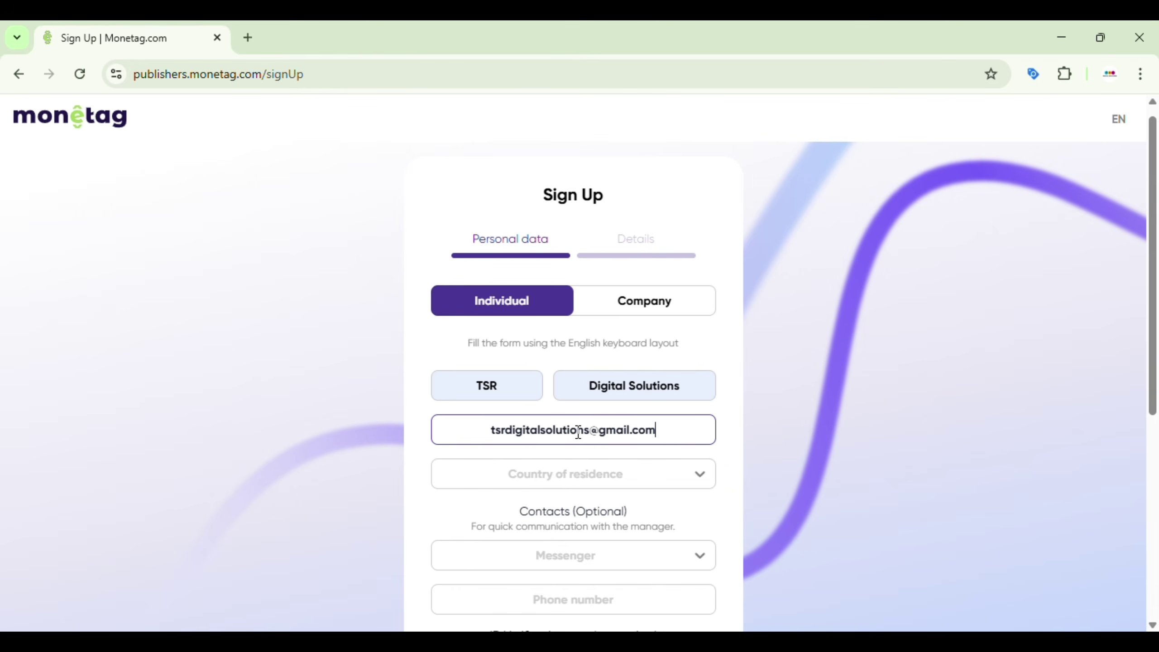
Step: Select India as the country of residence
{"action": "left_click", "coordinate": [566, 475]}
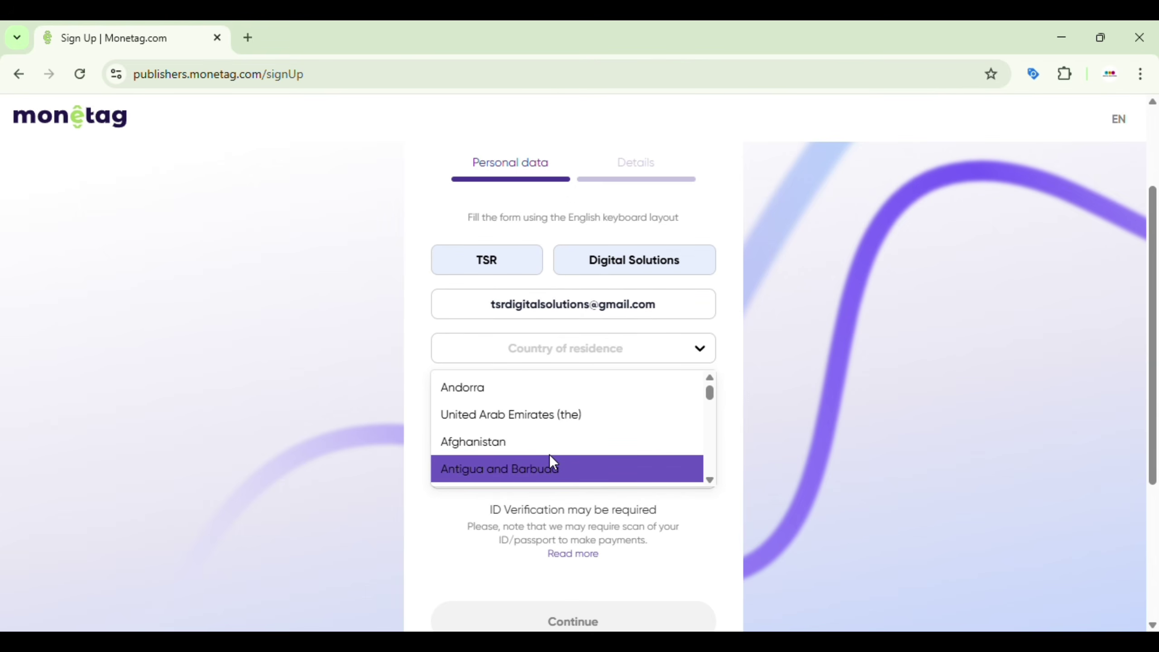
{"action": "scroll", "coordinate": [531, 410], "scroll_direction": "down", "scroll_amount": 3}
{"action": "scroll", "coordinate": [531, 410], "scroll_direction": "down", "scroll_amount": 20}
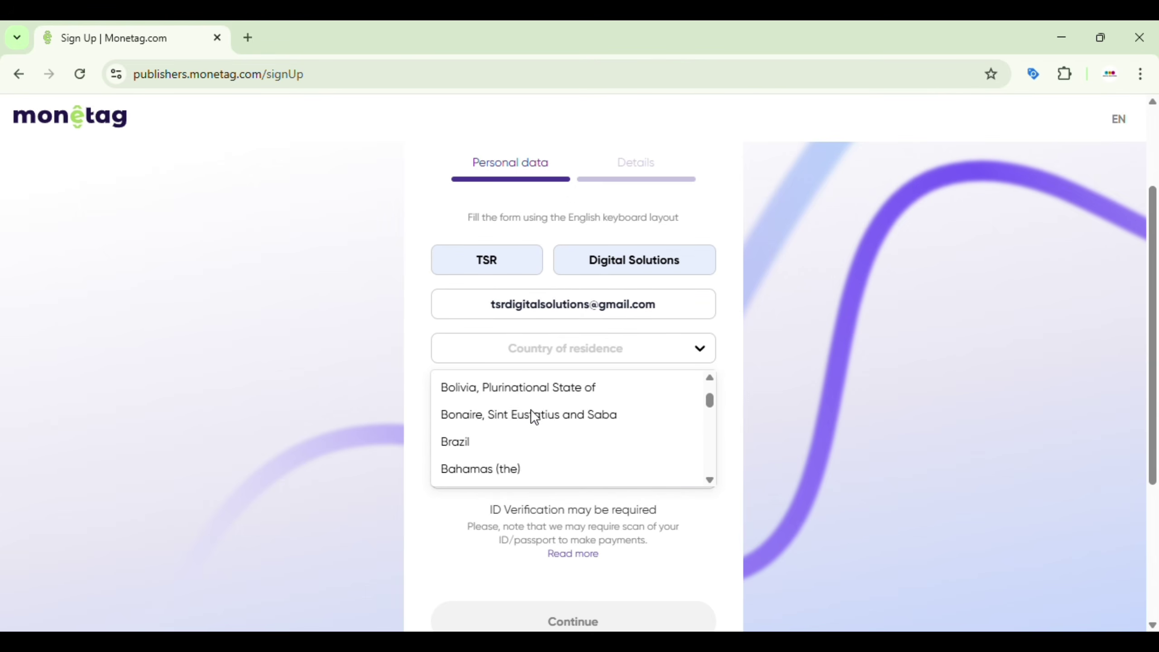
{"action": "scroll", "coordinate": [531, 409], "scroll_direction": "down", "scroll_amount": 20}
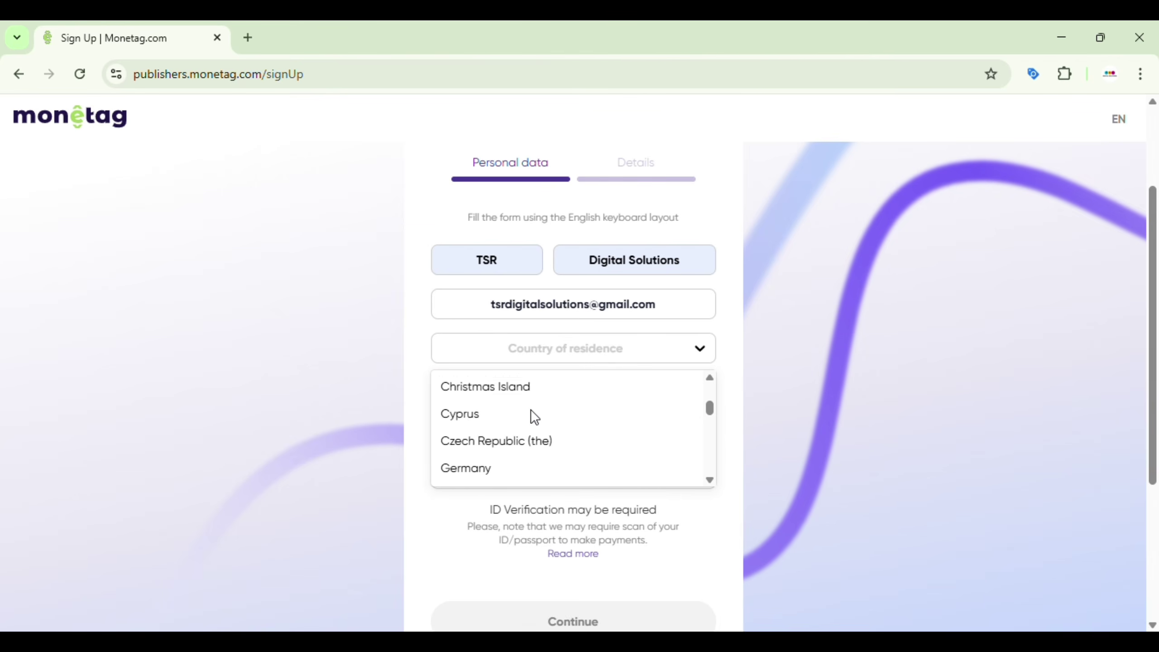
{"action": "scroll", "coordinate": [531, 410], "scroll_direction": "down", "scroll_amount": 6}
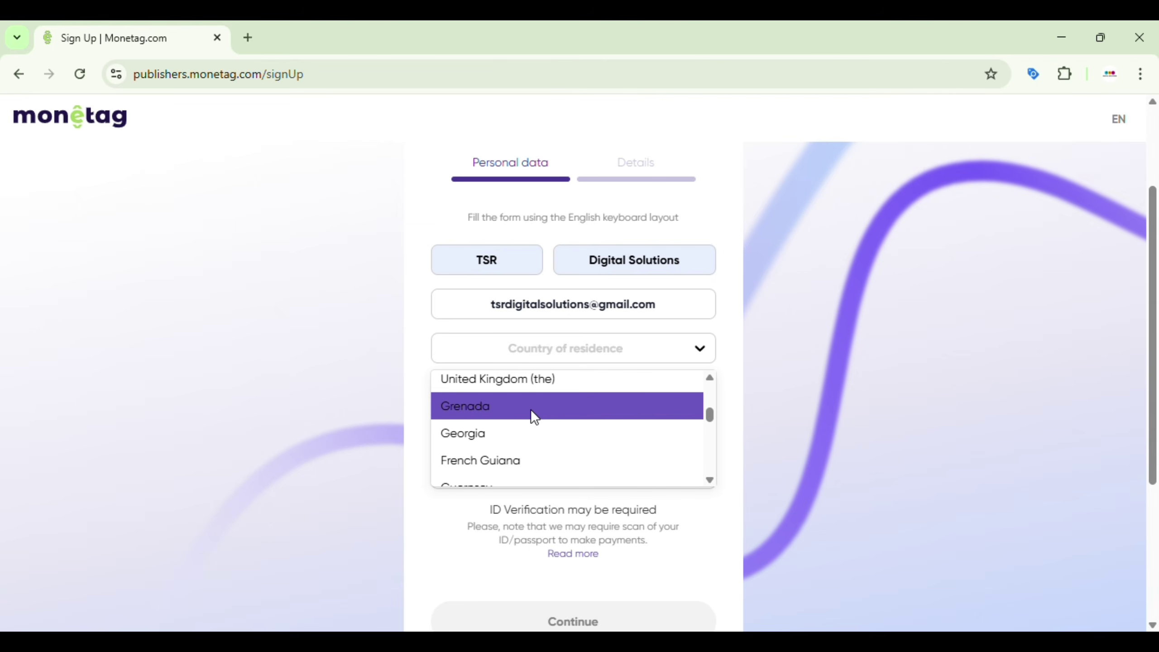
{"action": "scroll", "coordinate": [531, 410], "scroll_direction": "up", "scroll_amount": 5}
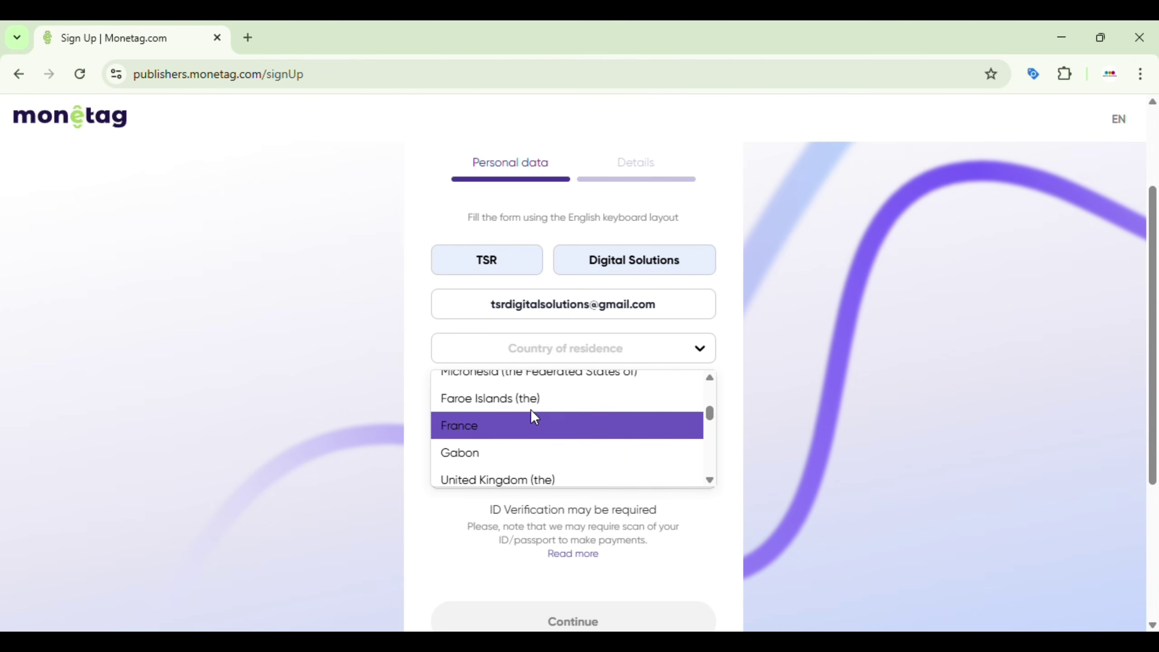
{"action": "scroll", "coordinate": [531, 410], "scroll_direction": "down", "scroll_amount": 6}
{"action": "scroll", "coordinate": [531, 410], "scroll_direction": "down", "scroll_amount": 6}
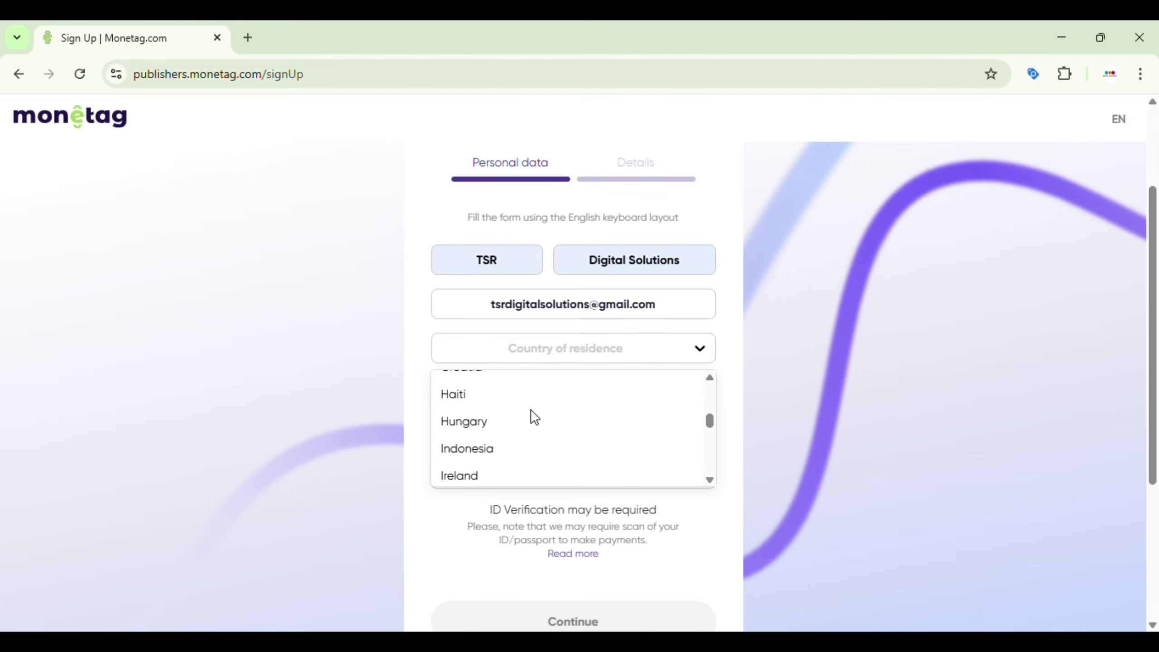
{"action": "scroll", "coordinate": [486, 456], "scroll_direction": "down", "scroll_amount": 1}
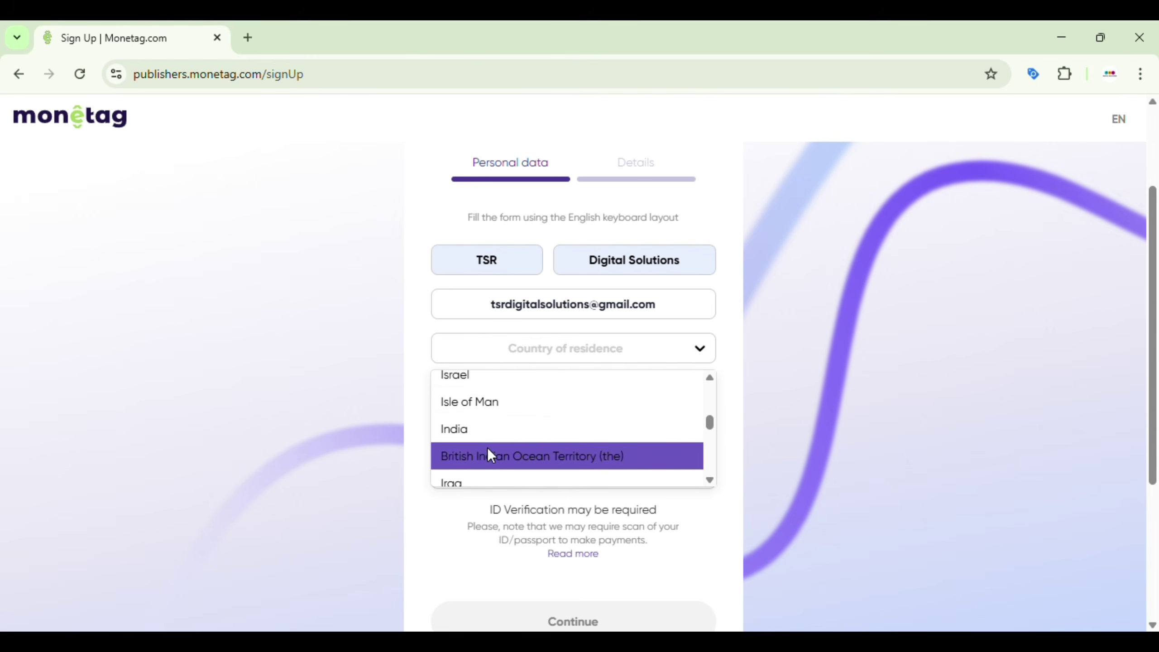
{"action": "left_click", "coordinate": [482, 434]}
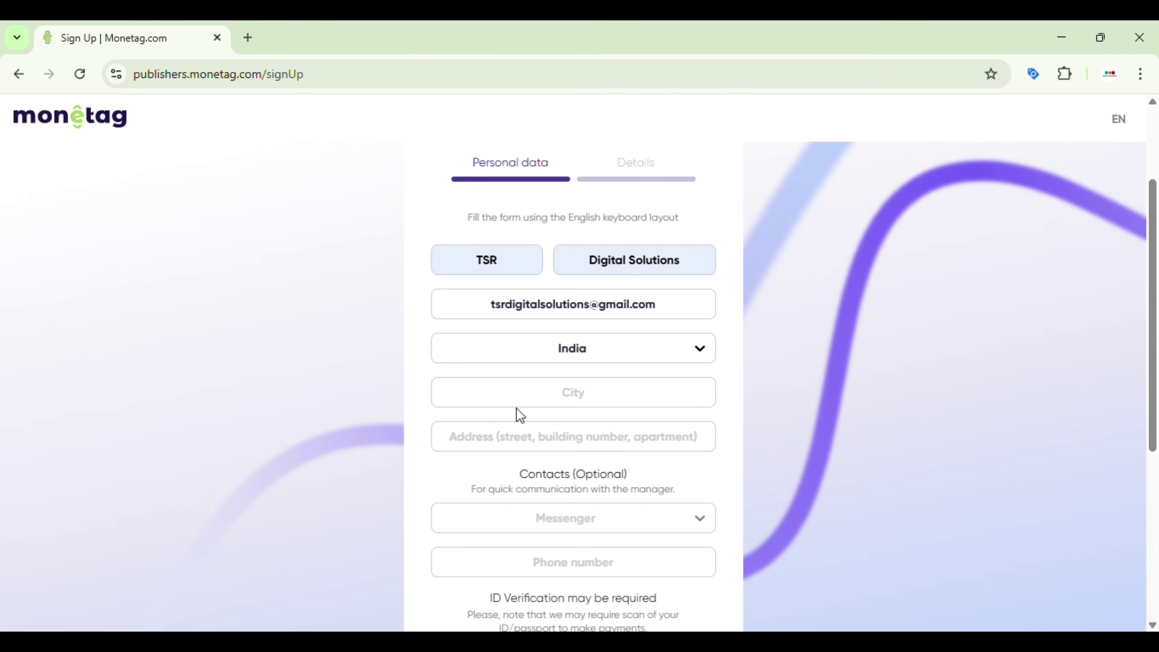
Step: Fill the city and street address from the saved autofill suggestions
{"action": "left_click", "coordinate": [548, 390]}
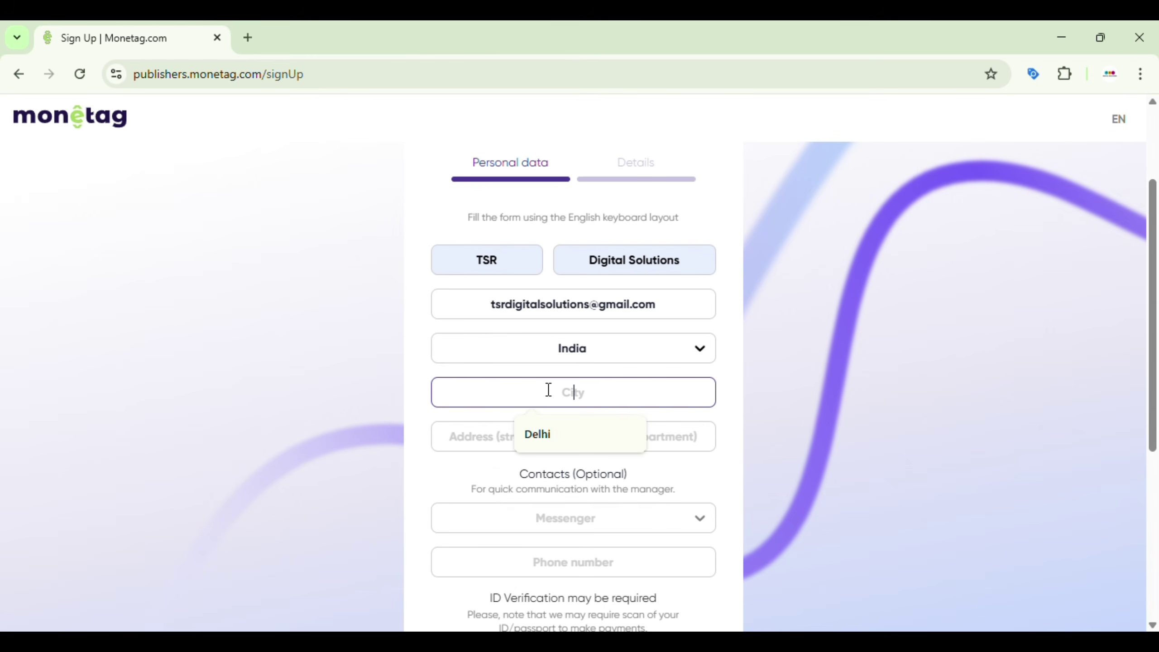
{"action": "left_click", "coordinate": [556, 440]}
{"action": "left_click", "coordinate": [532, 437]}
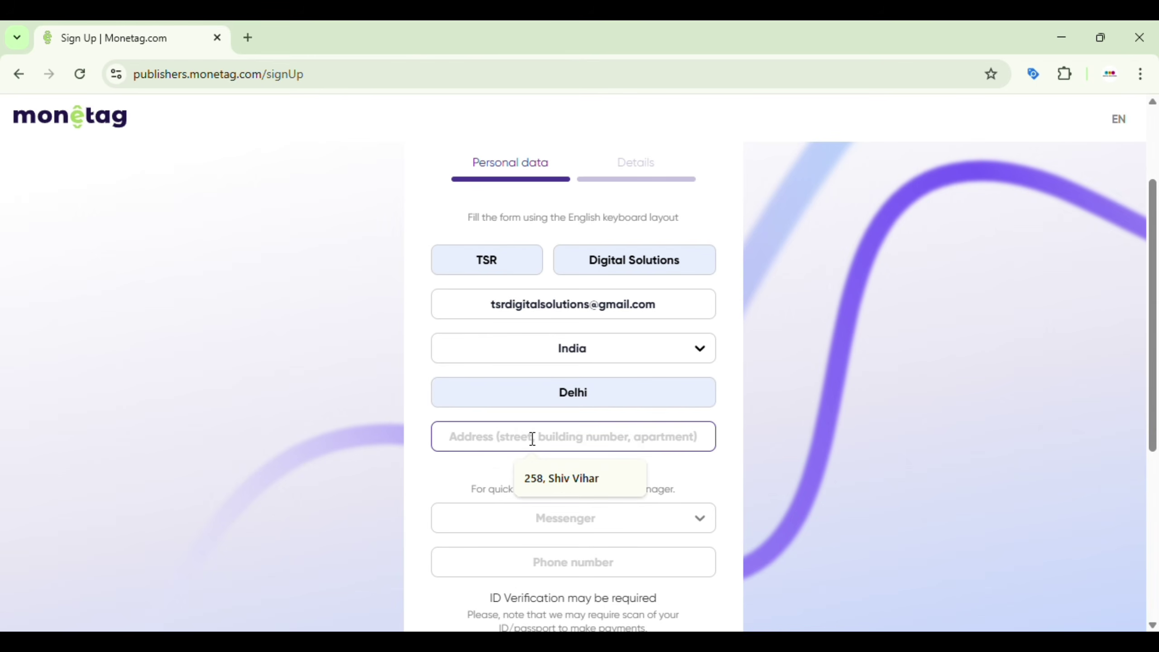
{"action": "left_click", "coordinate": [544, 478]}
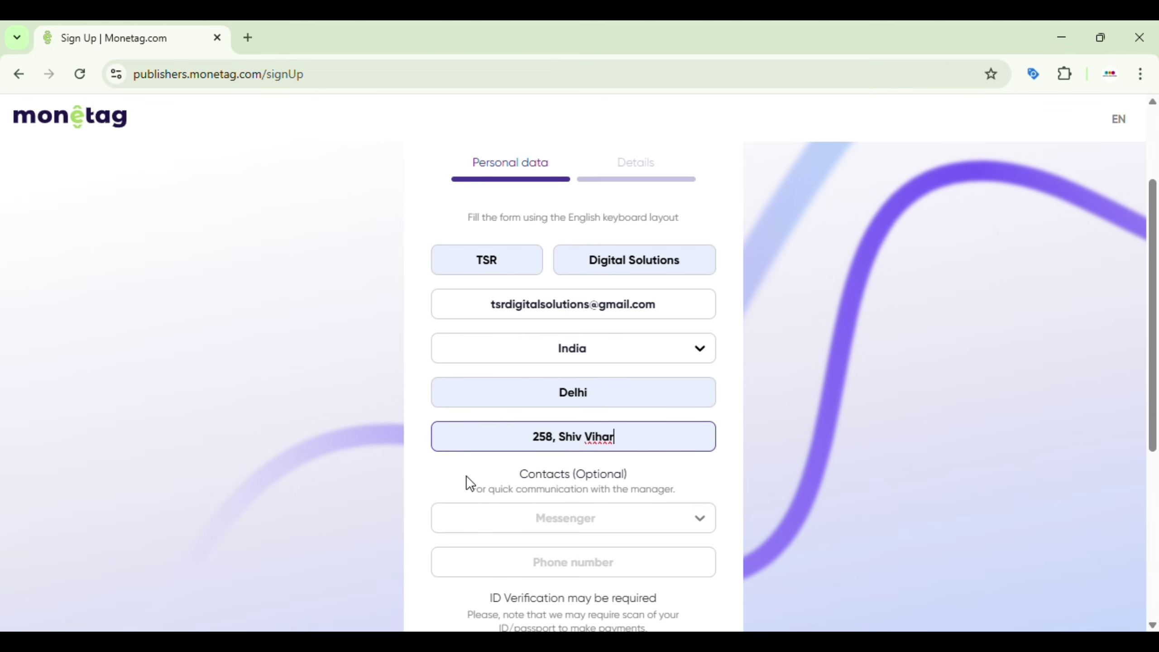
Step: Choose WhatsApp as contact messenger and enter the contact's name as nickname
{"action": "scroll", "coordinate": [466, 476], "scroll_direction": "down", "scroll_amount": 2}
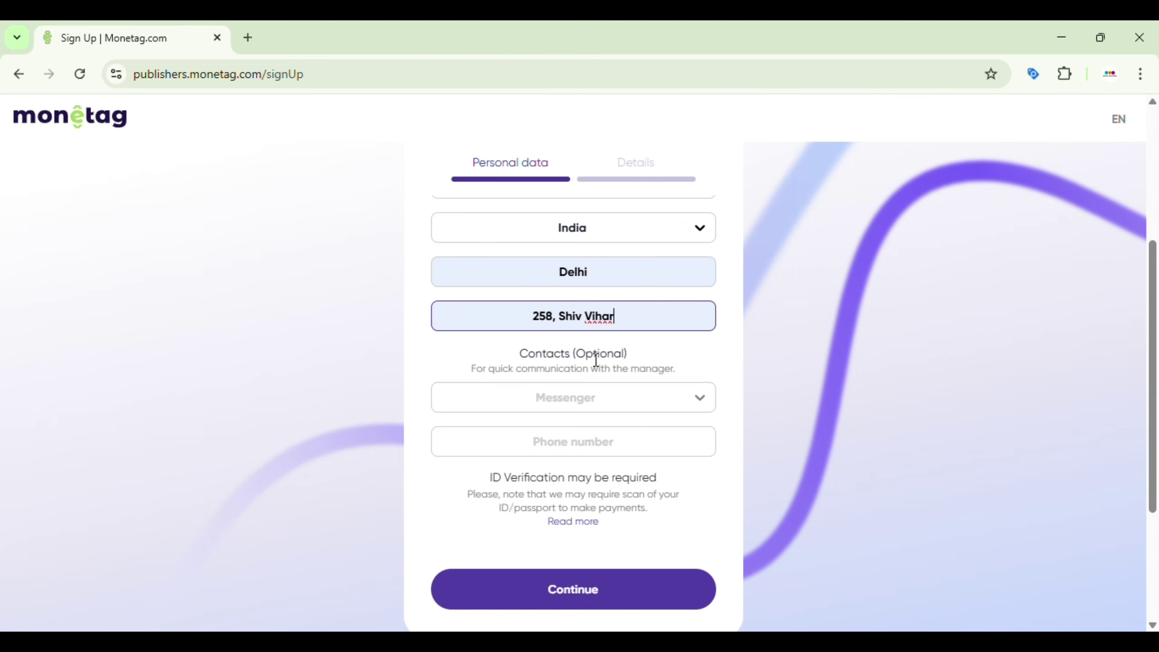
{"action": "left_click", "coordinate": [605, 400]}
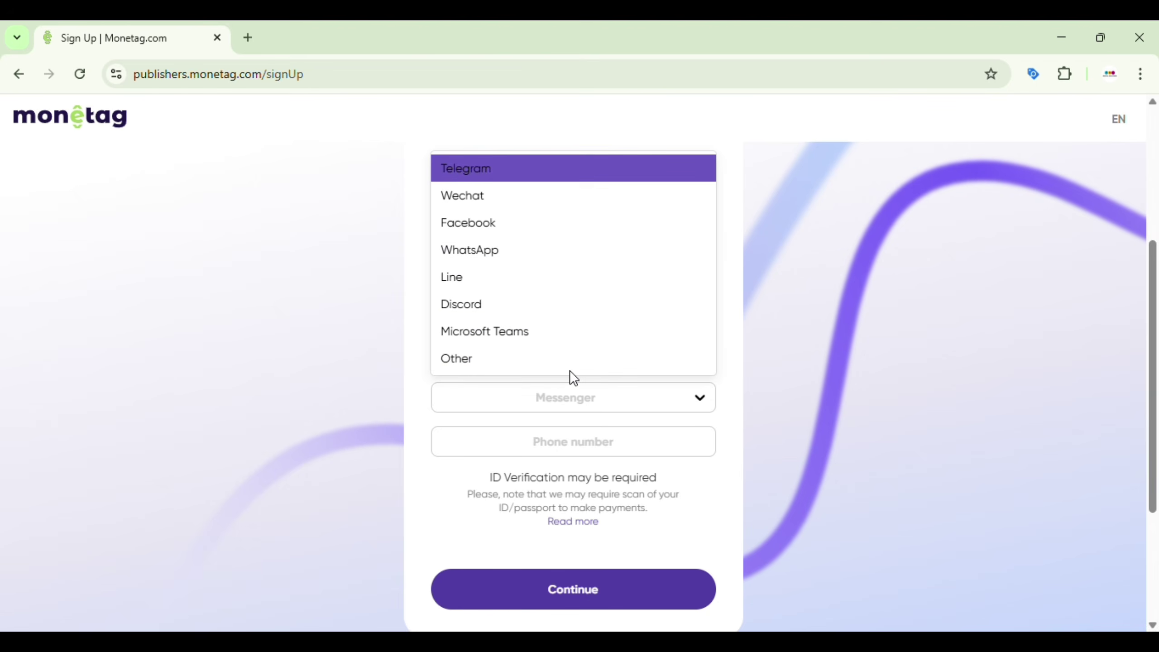
{"action": "left_click", "coordinate": [509, 254]}
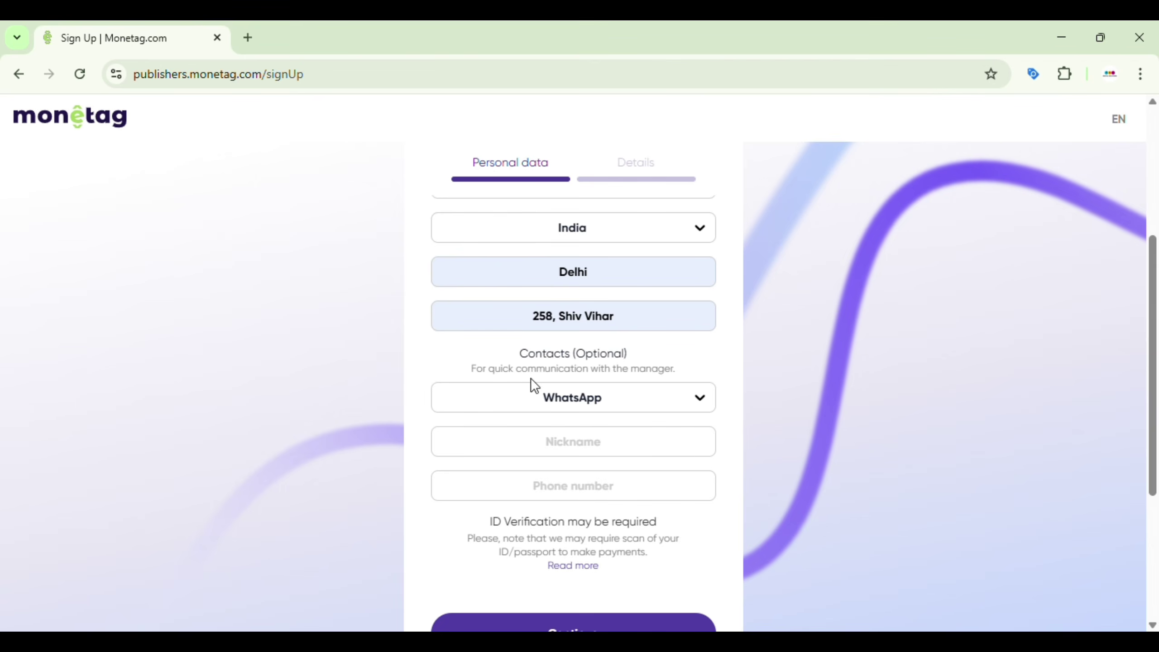
{"action": "left_click", "coordinate": [550, 443]}
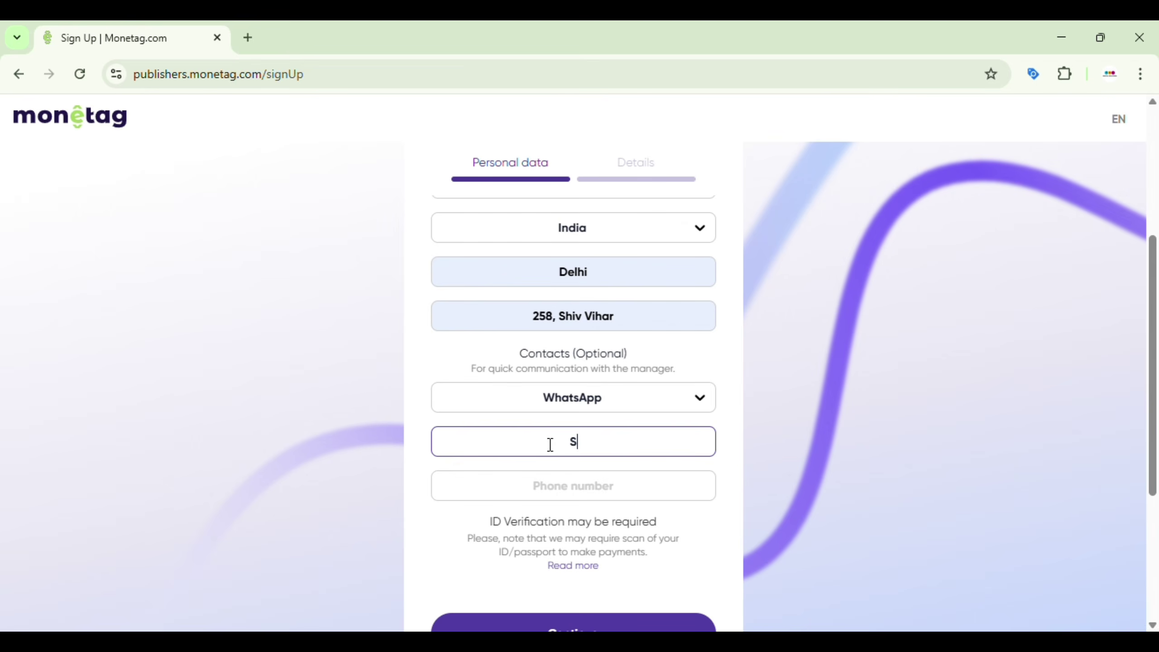
{"action": "left_click", "coordinate": [552, 481]}
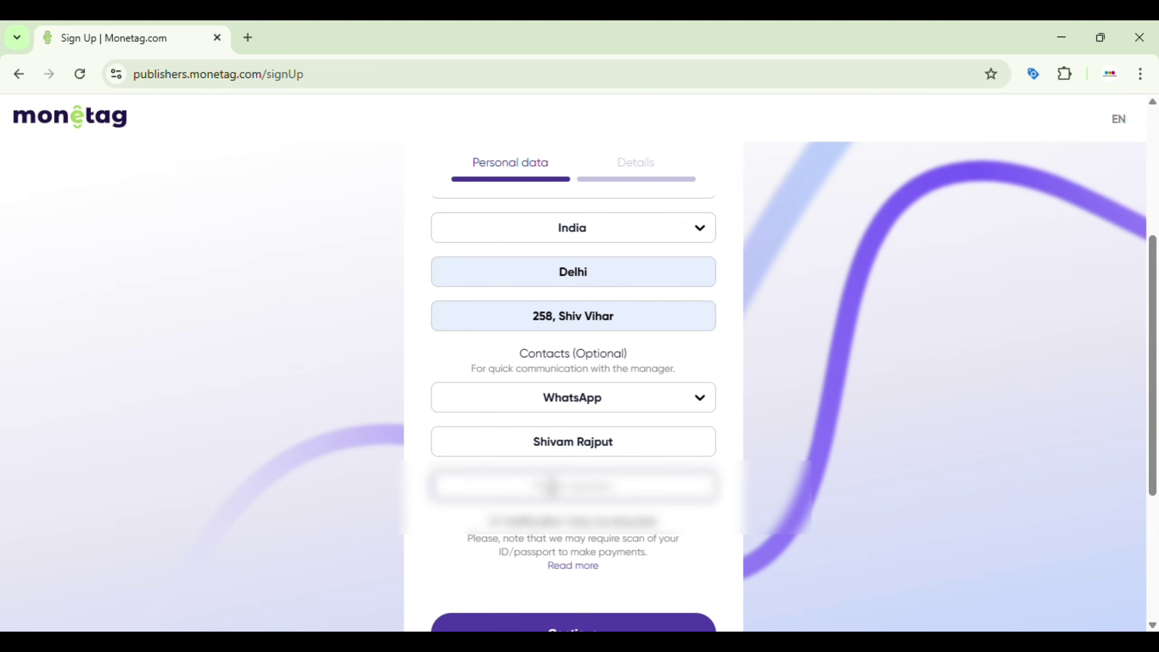
{"action": "left_click", "coordinate": [398, 478]}
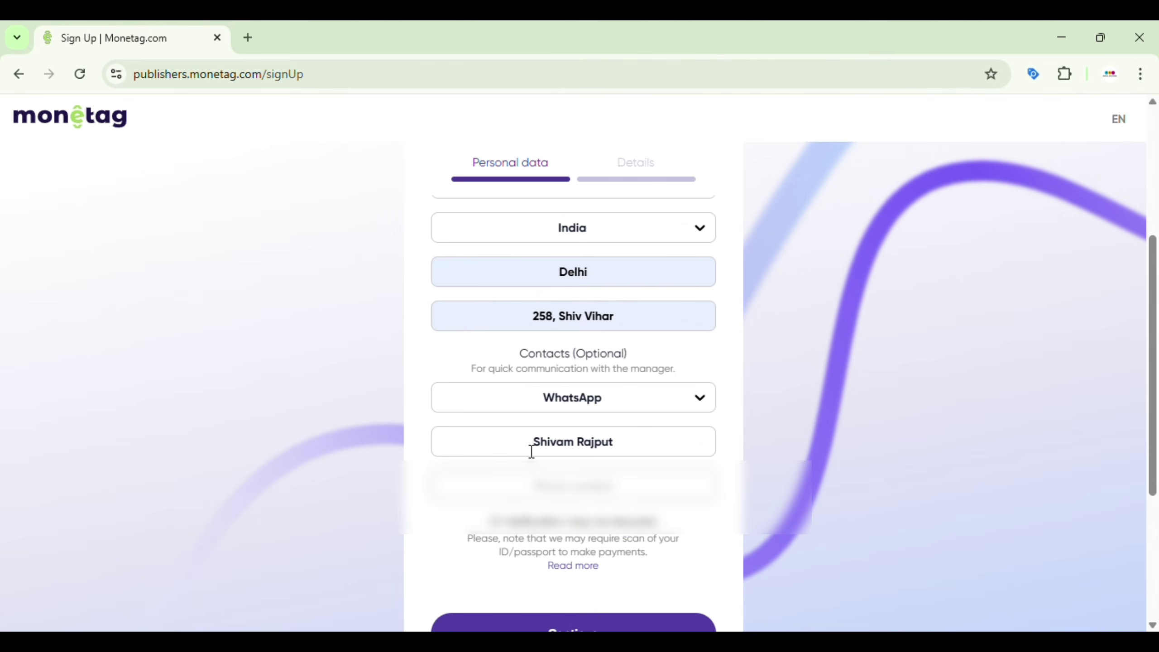
Step: Open the Monetag homepage in a new tab
{"action": "scroll", "coordinate": [556, 488], "scroll_direction": "down", "scroll_amount": 3}
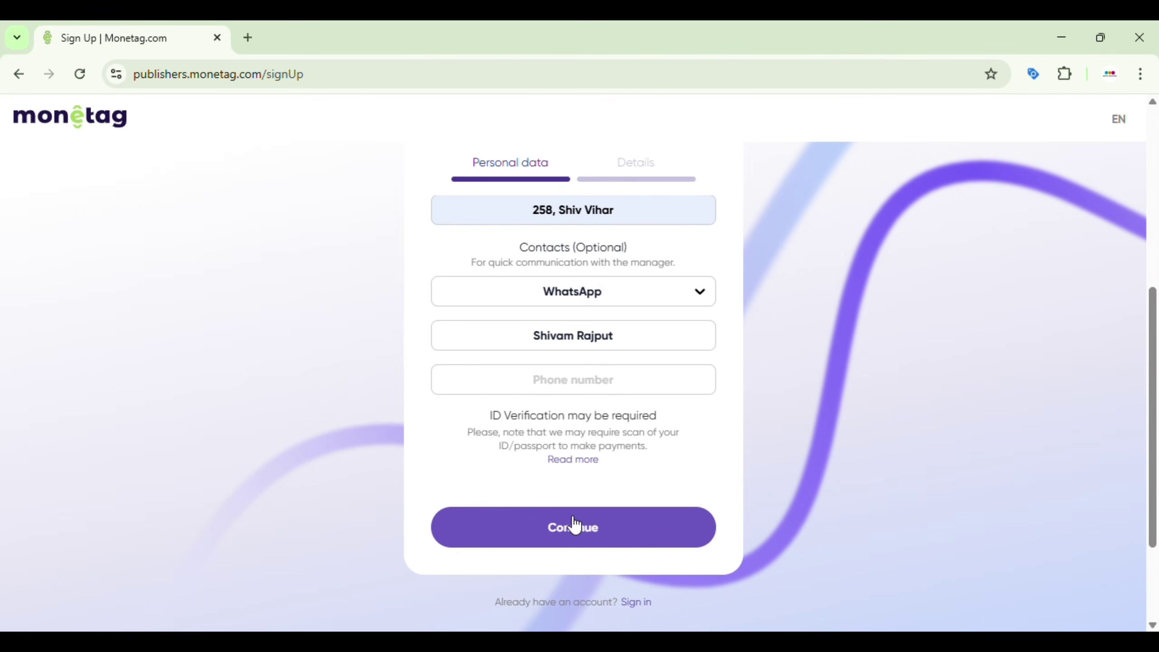
{"action": "scroll", "coordinate": [709, 466], "scroll_direction": "up", "scroll_amount": 8}
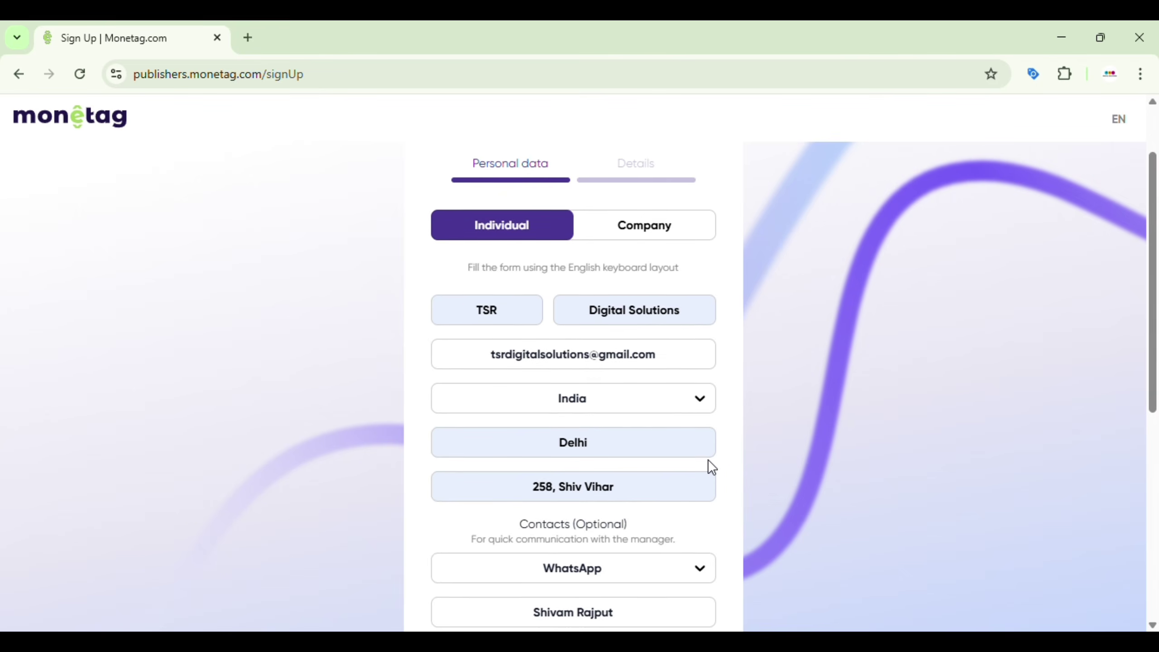
{"action": "left_click", "coordinate": [58, 120]}
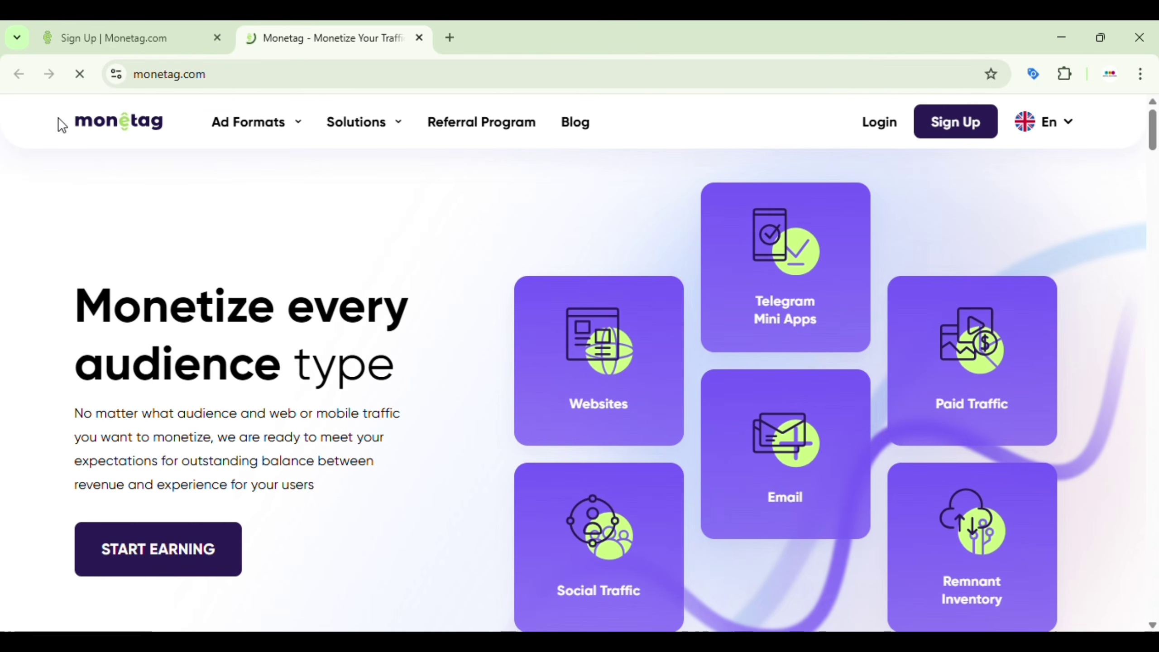
Step: Log in to the Monetag publisher account with Google using the saved Google account
{"action": "left_click", "coordinate": [884, 128]}
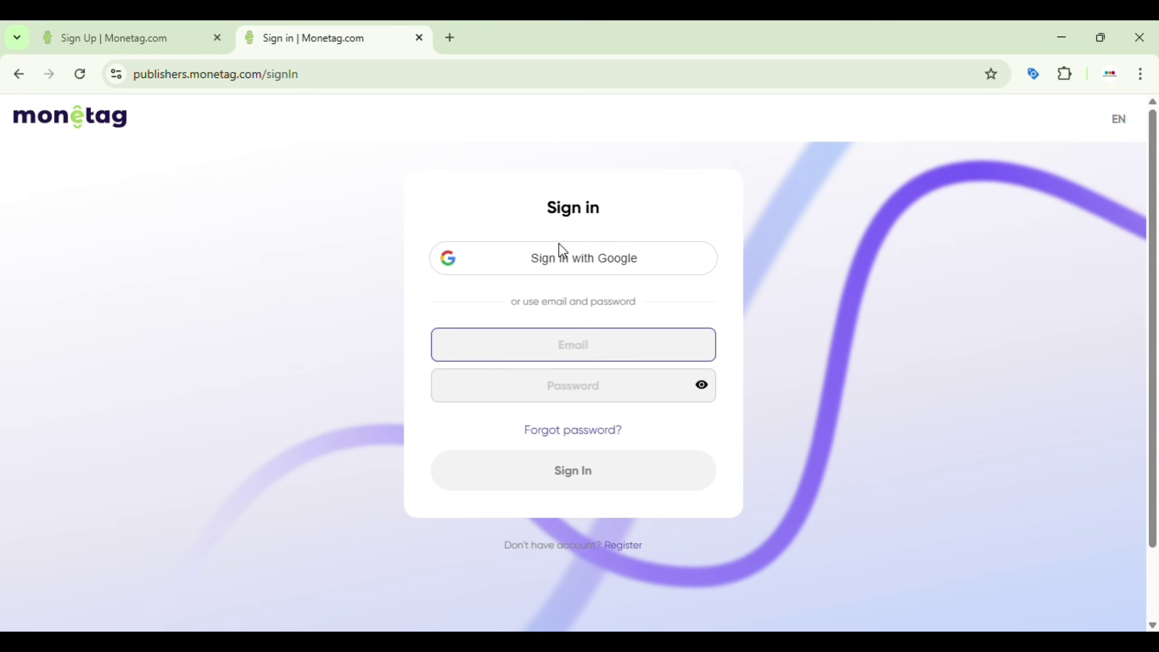
{"action": "left_click", "coordinate": [543, 265]}
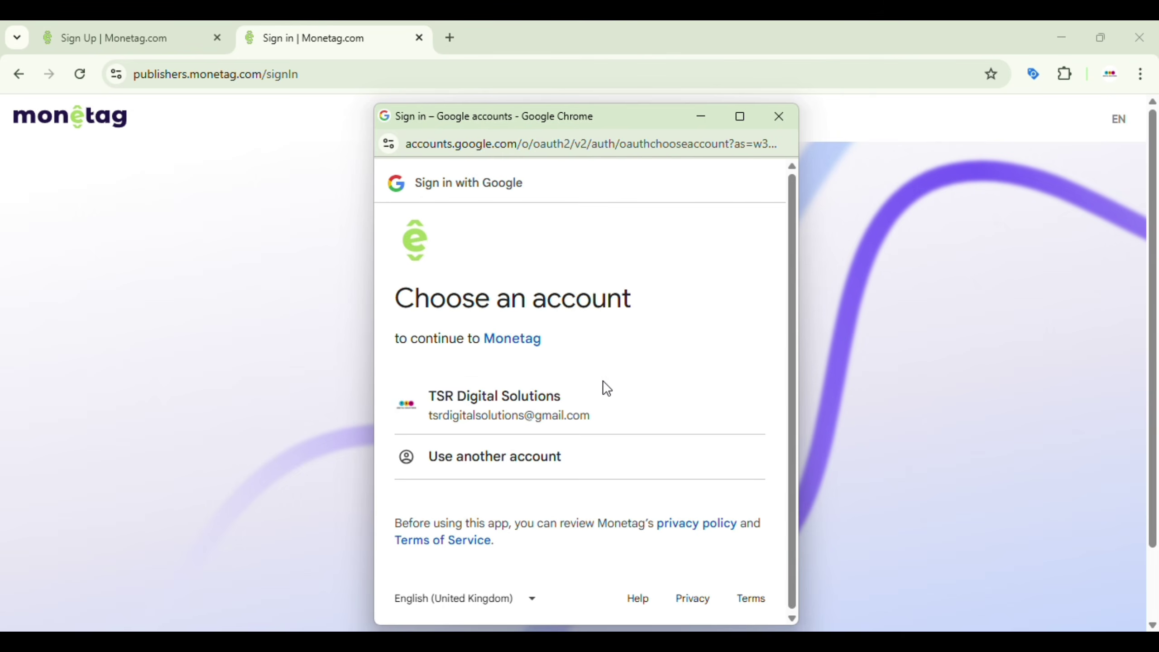
{"action": "left_click", "coordinate": [565, 413]}
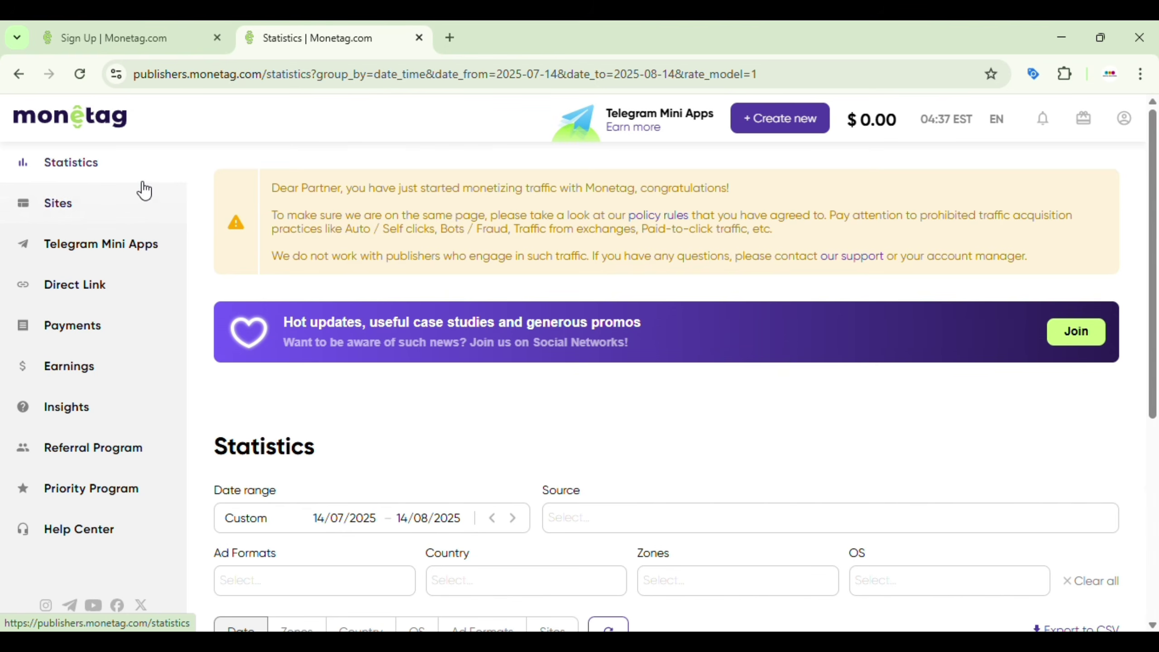
Step: Review the Statistics table, then open My sites listing tsrdigitalsolutions.com as Verified
{"action": "left_click", "coordinate": [124, 175]}
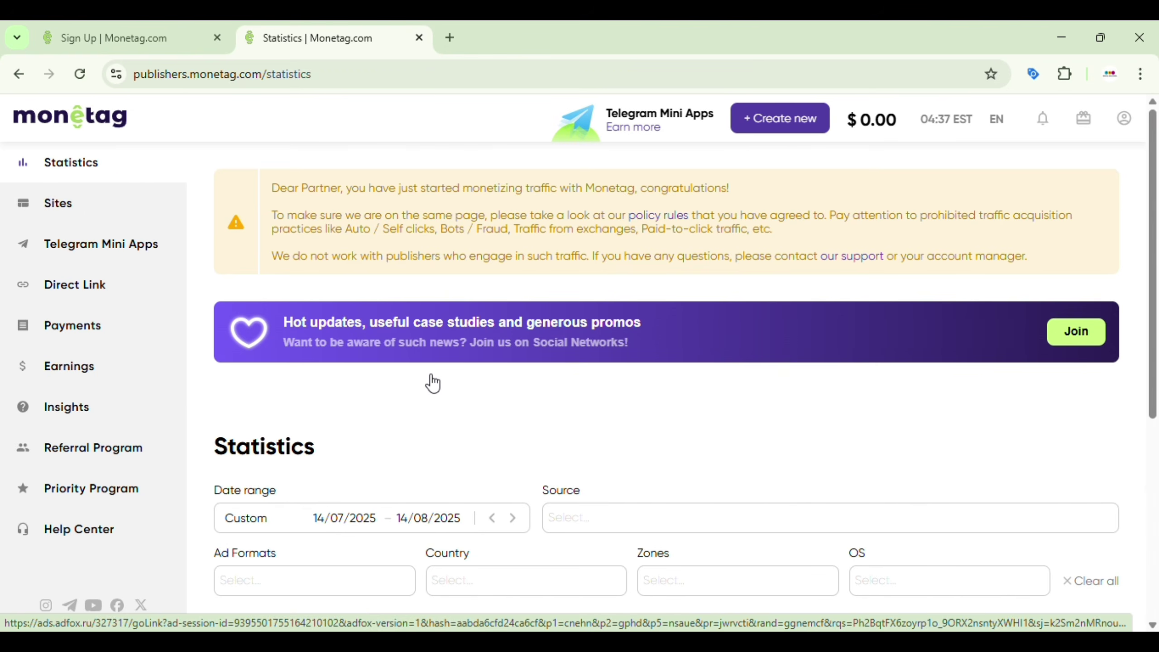
{"action": "scroll", "coordinate": [429, 382], "scroll_direction": "down", "scroll_amount": 5}
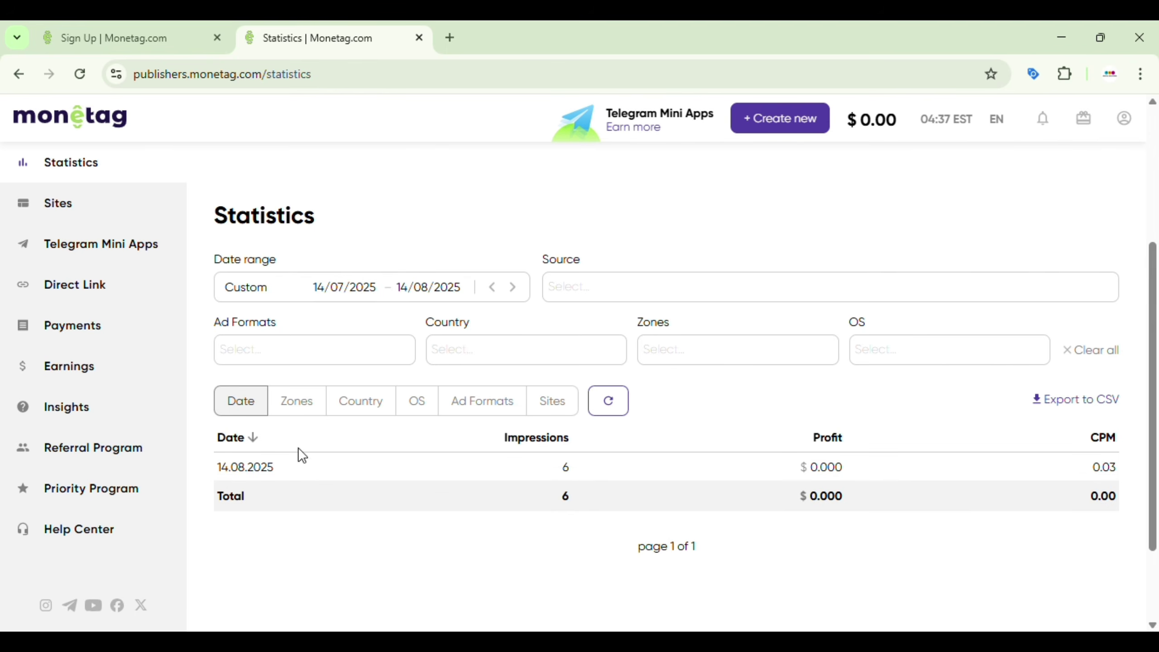
{"action": "left_click", "coordinate": [76, 204]}
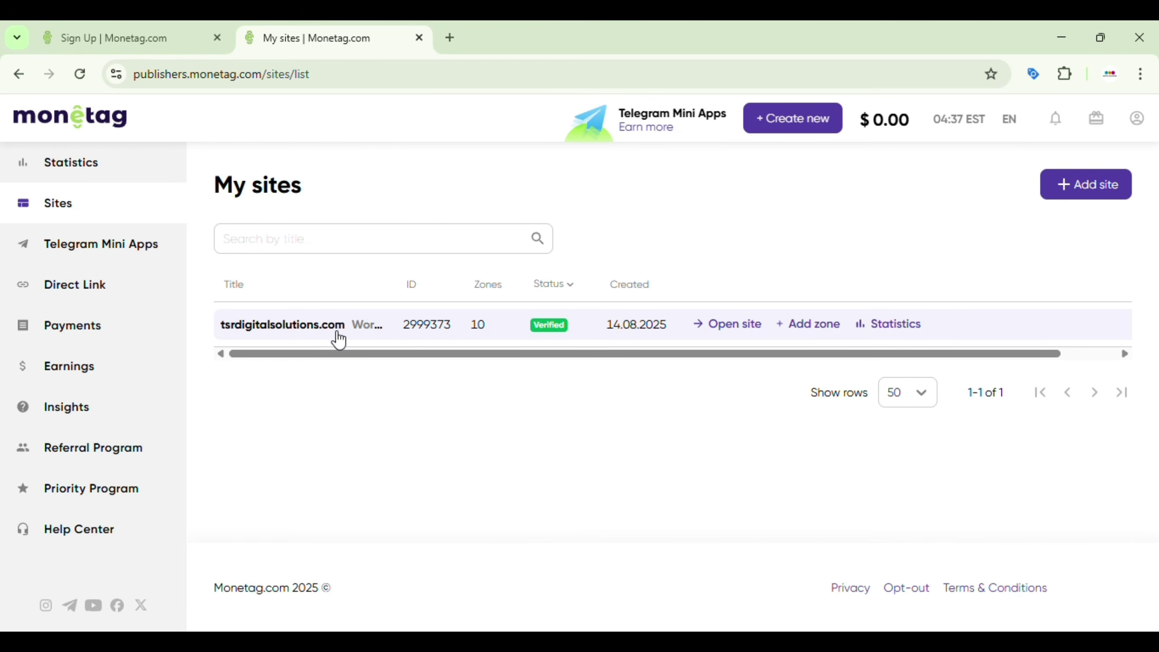
Step: Scroll the sites table sideways, then open the Telegram Mini Apps section
{"action": "left_click_drag", "start_coordinate": [390, 357], "coordinate": [465, 358]}
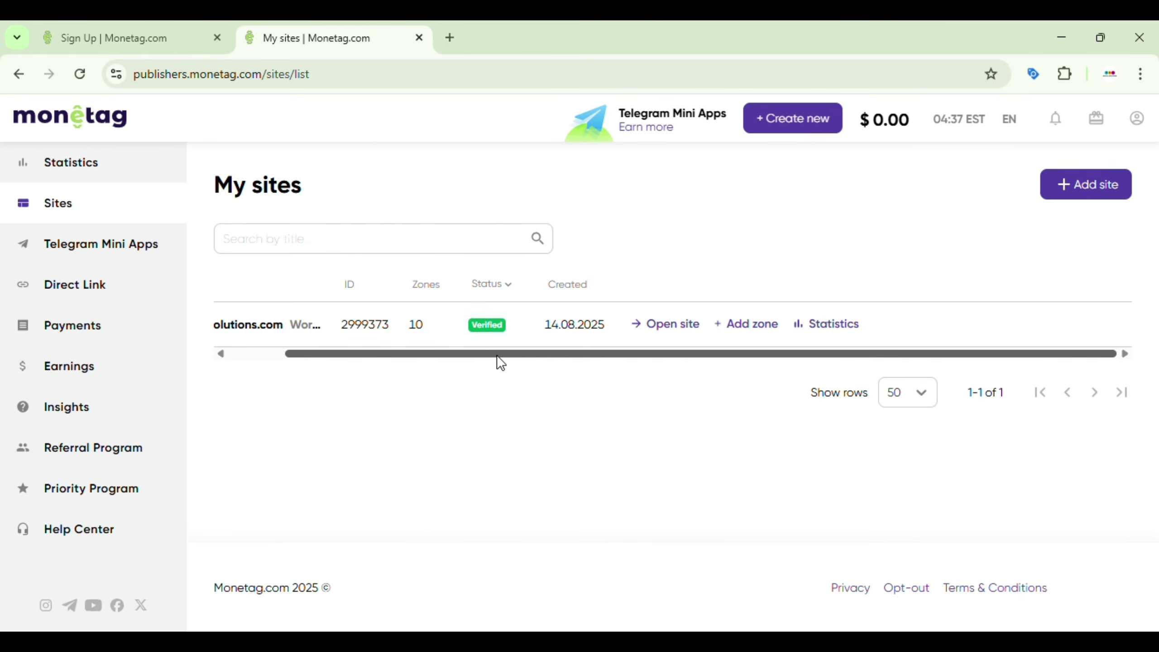
{"action": "left_click_drag", "start_coordinate": [481, 358], "coordinate": [402, 364]}
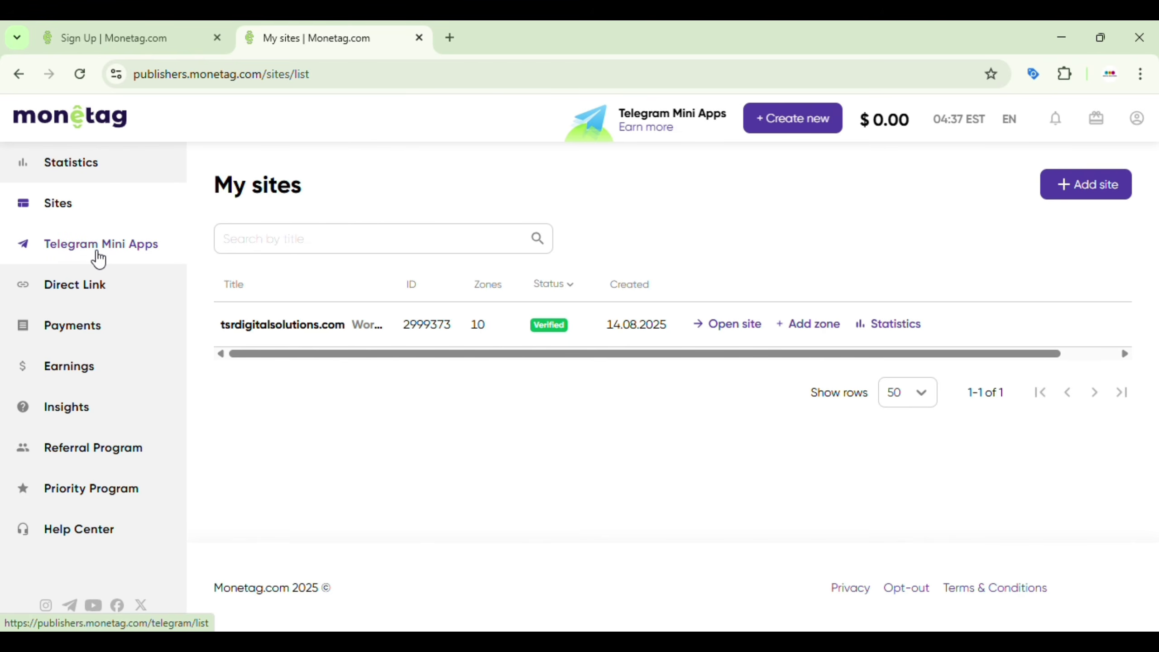
{"action": "left_click", "coordinate": [99, 258]}
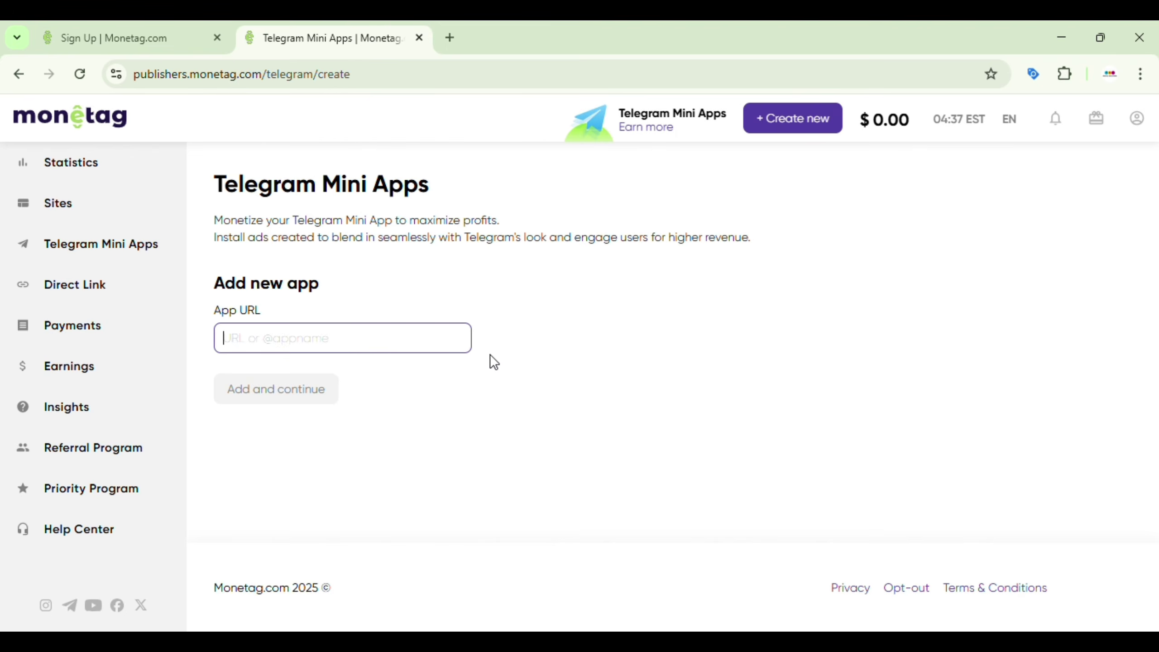
Step: Open the Direct Links page showing the single active direct link
{"action": "left_click", "coordinate": [119, 292]}
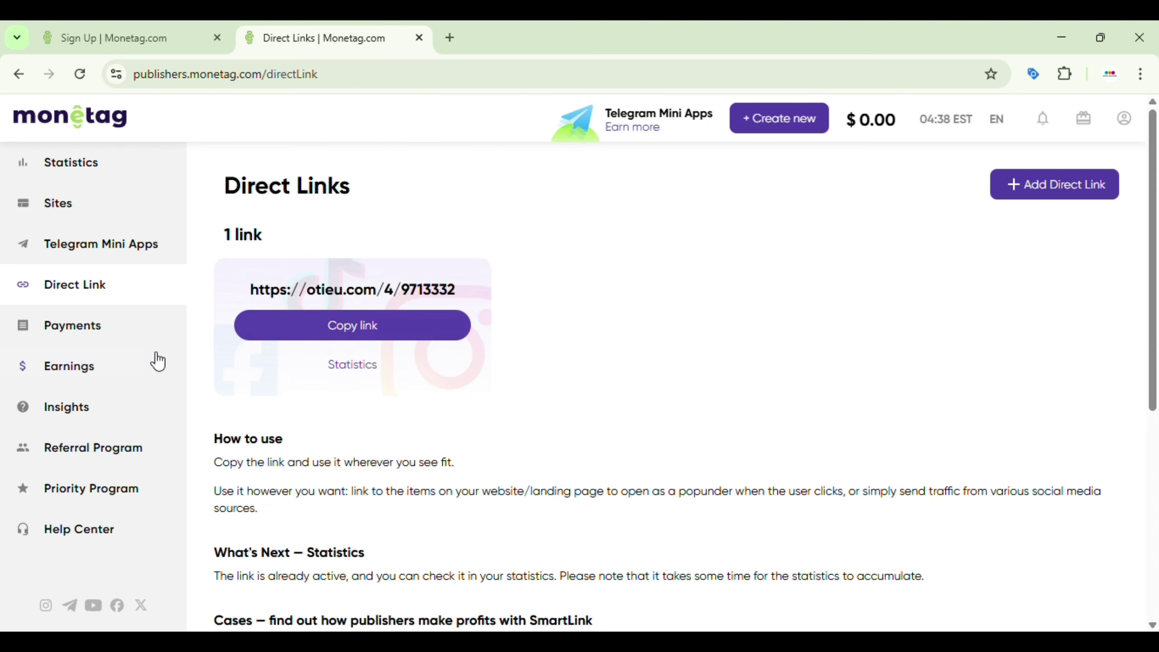
Step: Open the Payments page showing $0.00 balances
{"action": "left_click", "coordinate": [118, 333]}
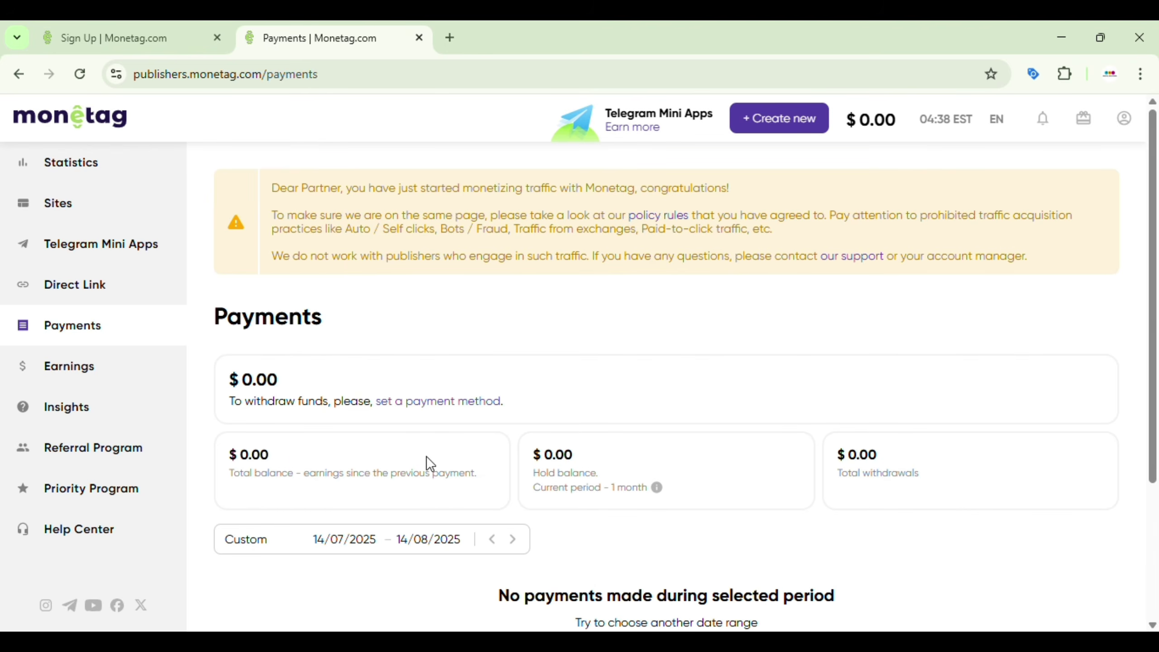
Step: Check Earnings for 14/07–14/08/2025, then open the Insights guides and videos
{"action": "left_click", "coordinate": [74, 369]}
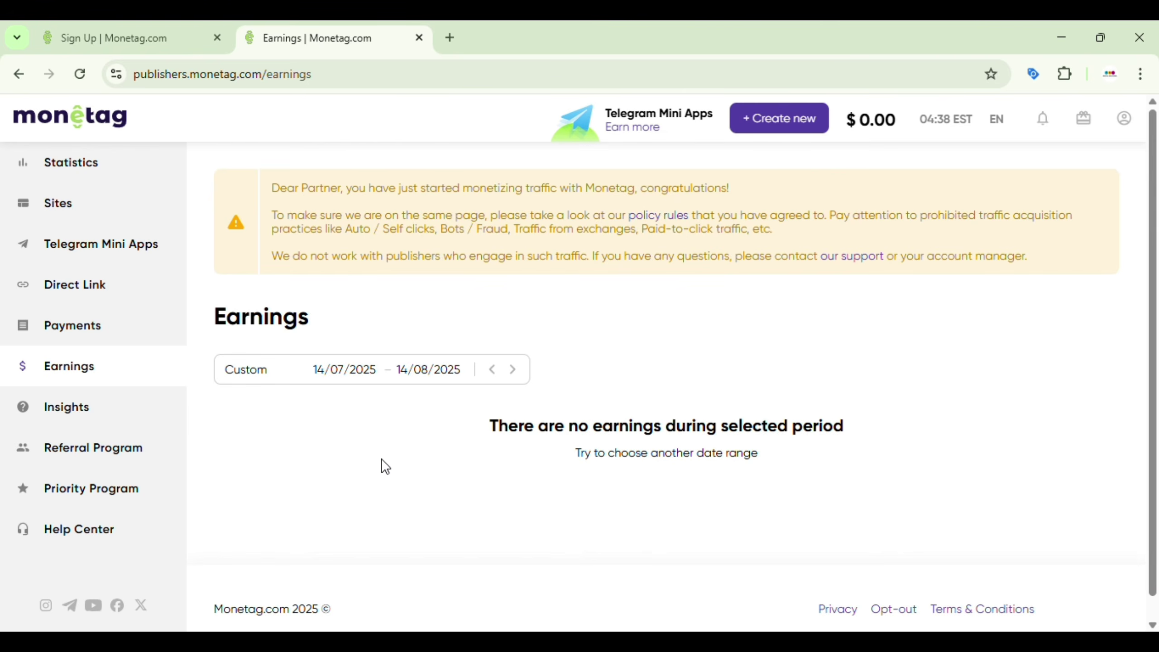
{"action": "left_click", "coordinate": [90, 409]}
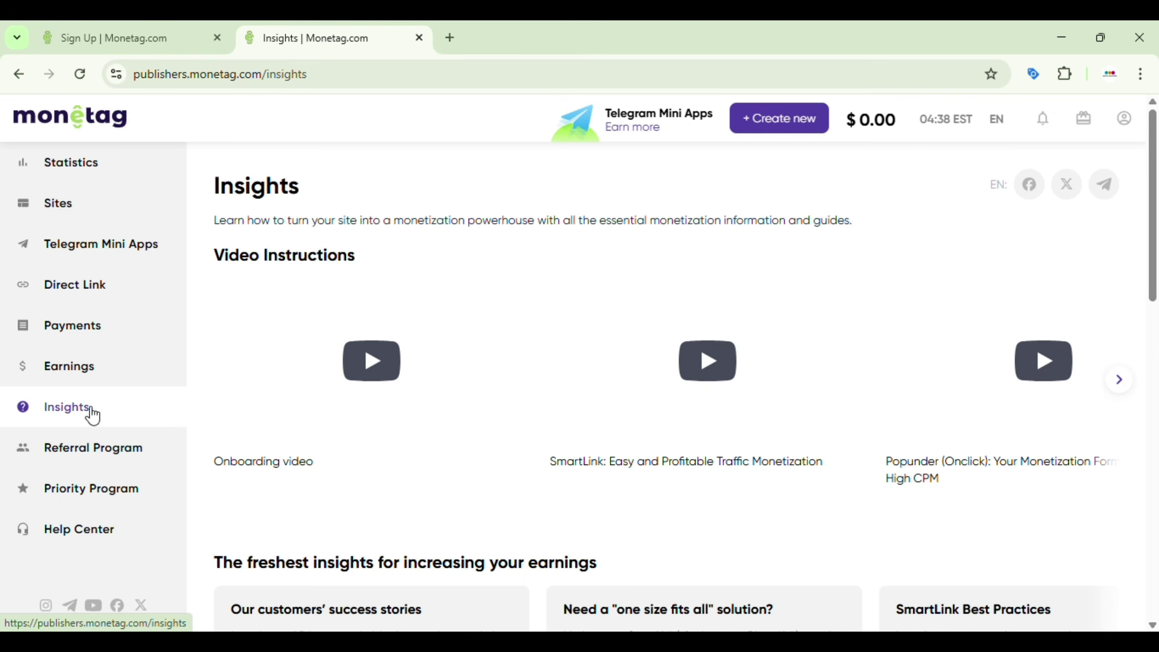
Step: Move the Insights video carousel two cards along to reveal the In-Page Push and MultiTag videos
{"action": "scroll", "coordinate": [549, 503], "scroll_direction": "down", "scroll_amount": 3}
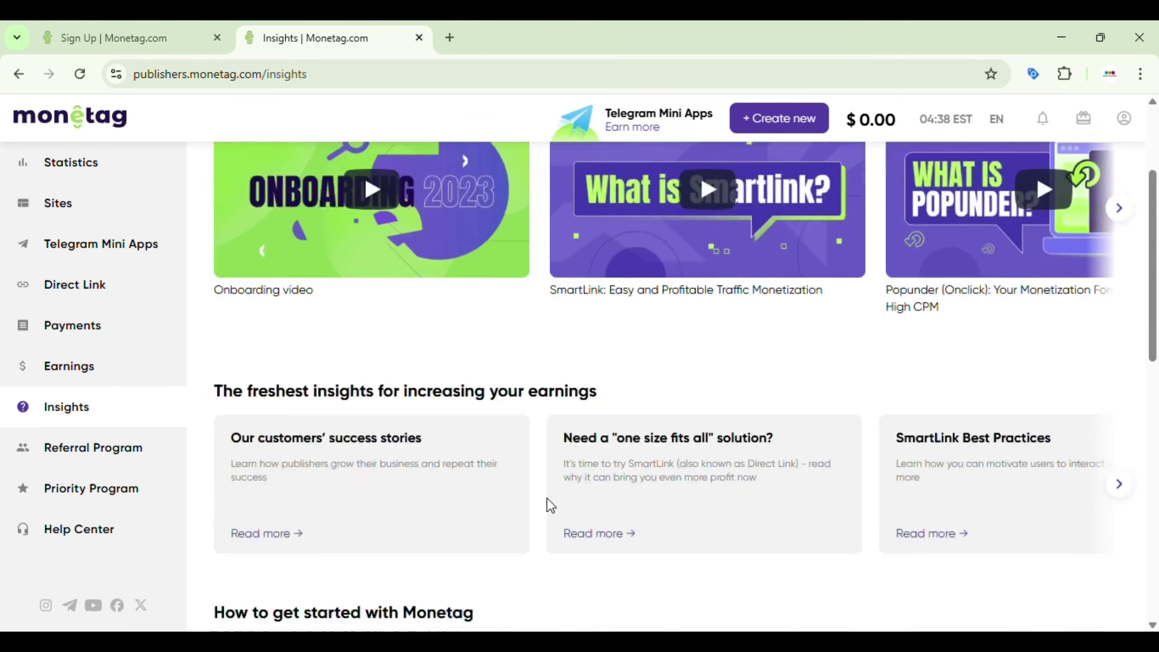
{"action": "scroll", "coordinate": [493, 480], "scroll_direction": "down", "scroll_amount": 2}
{"action": "scroll", "coordinate": [502, 438], "scroll_direction": "up", "scroll_amount": 5}
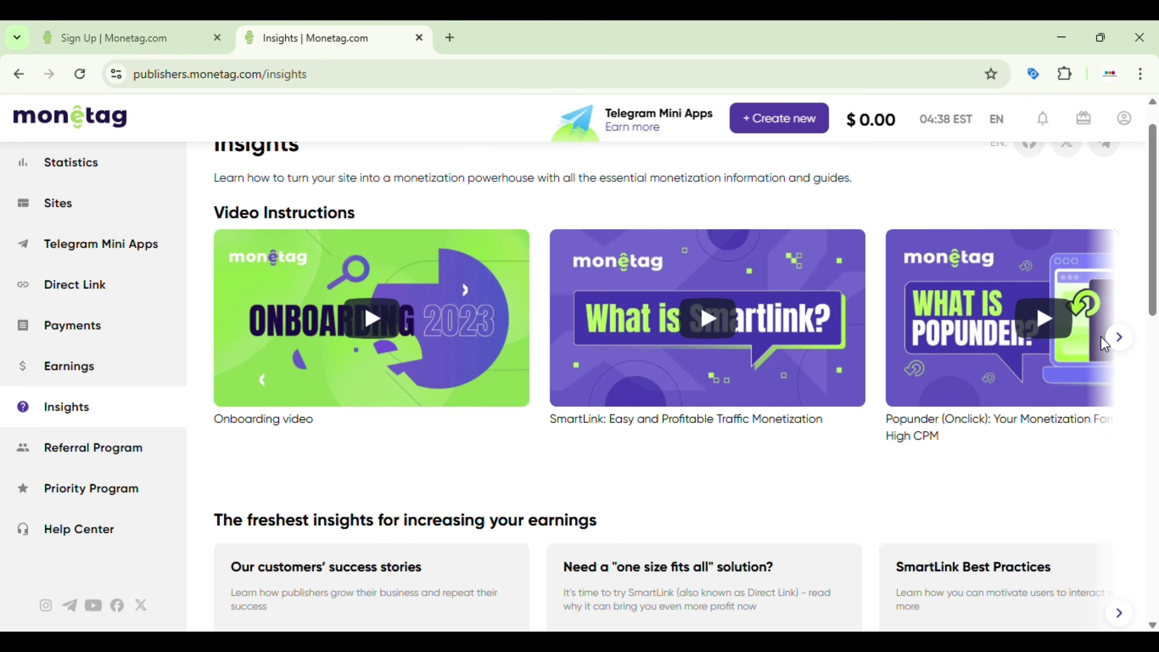
{"action": "left_click", "coordinate": [1119, 341]}
{"action": "left_click", "coordinate": [1119, 340]}
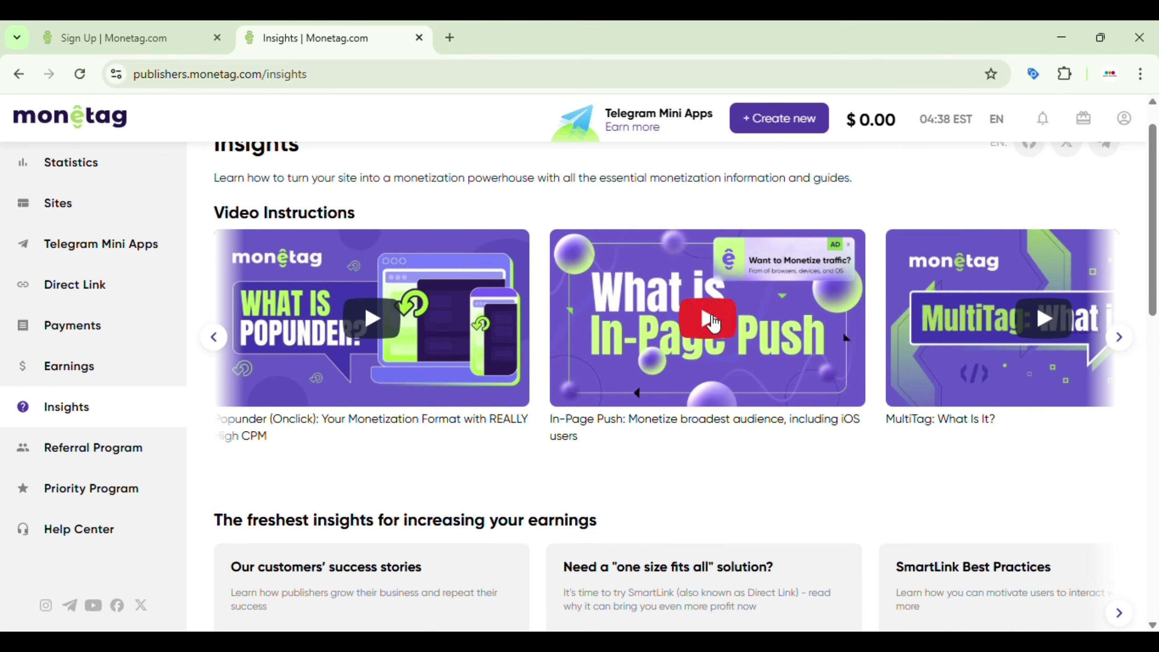
Step: Open the Referral Program page and tick 'I have read and accept terms and conditions'
{"action": "left_click", "coordinate": [137, 452]}
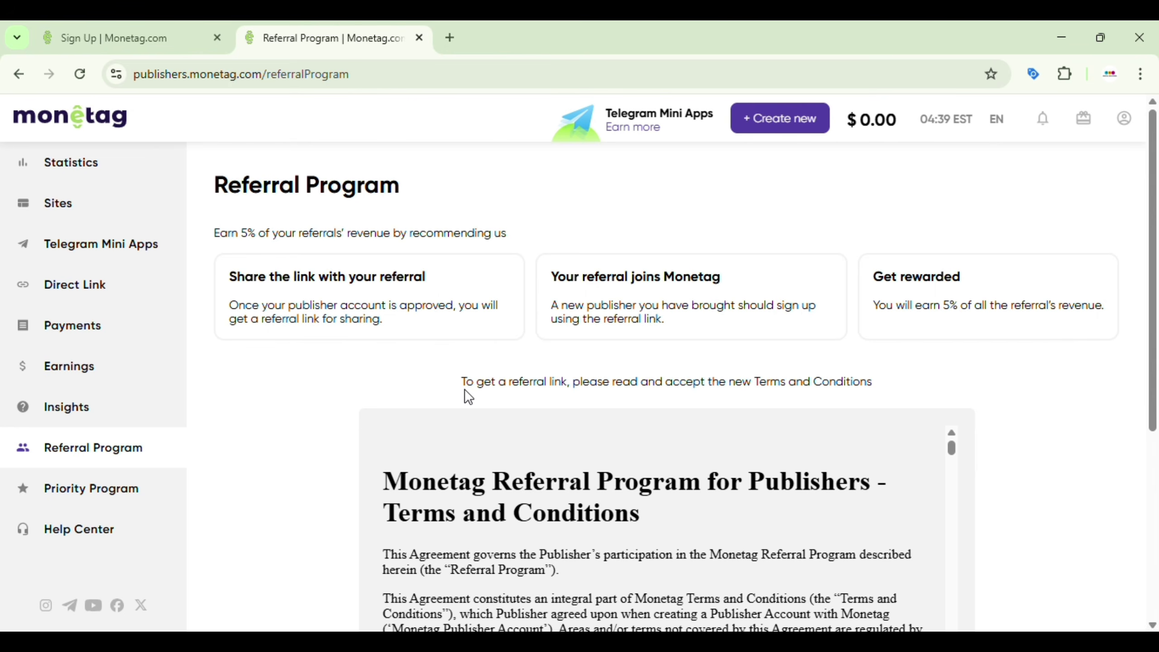
{"action": "scroll", "coordinate": [381, 396], "scroll_direction": "down", "scroll_amount": 5}
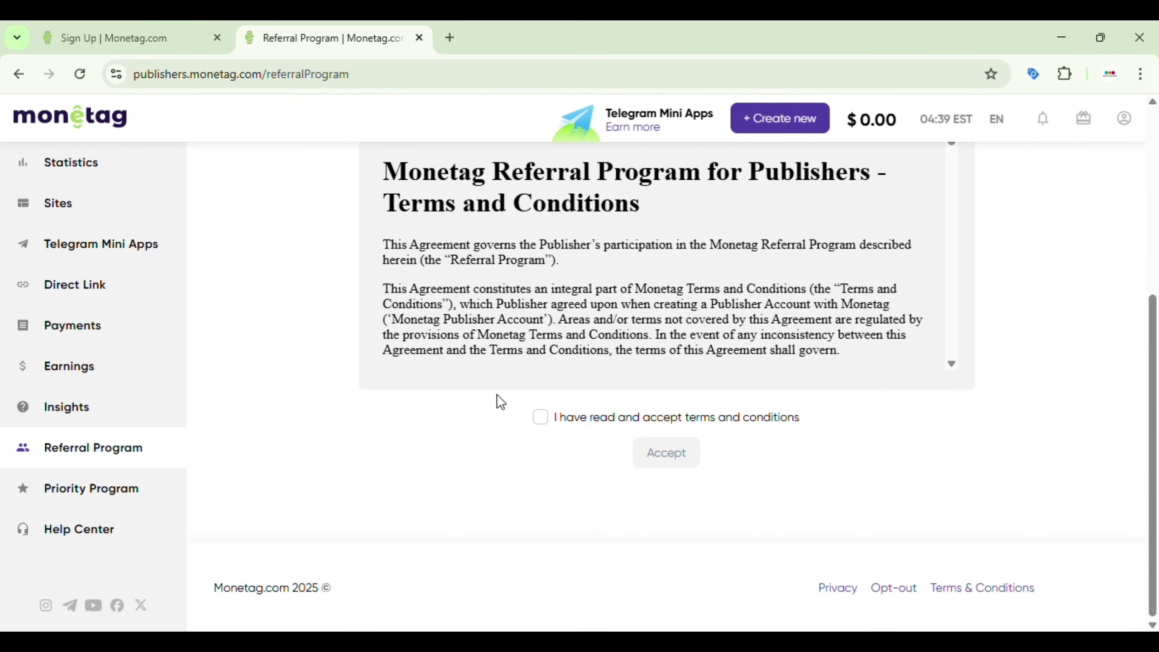
{"action": "left_click", "coordinate": [540, 417]}
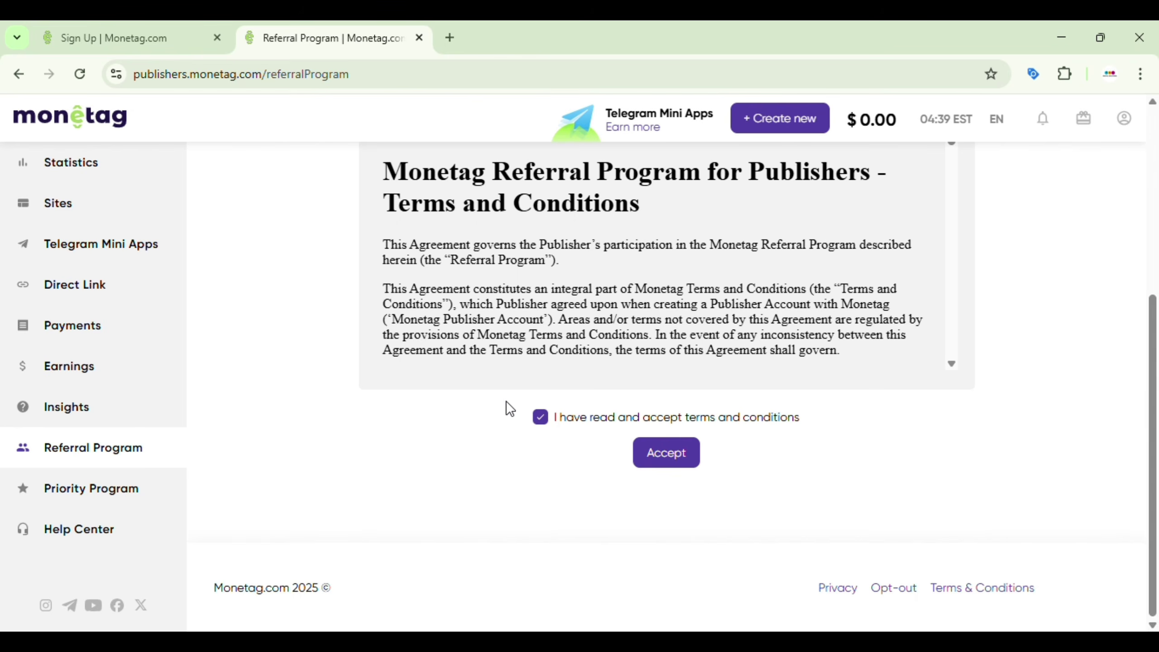
{"action": "scroll", "coordinate": [392, 402], "scroll_direction": "up", "scroll_amount": 6}
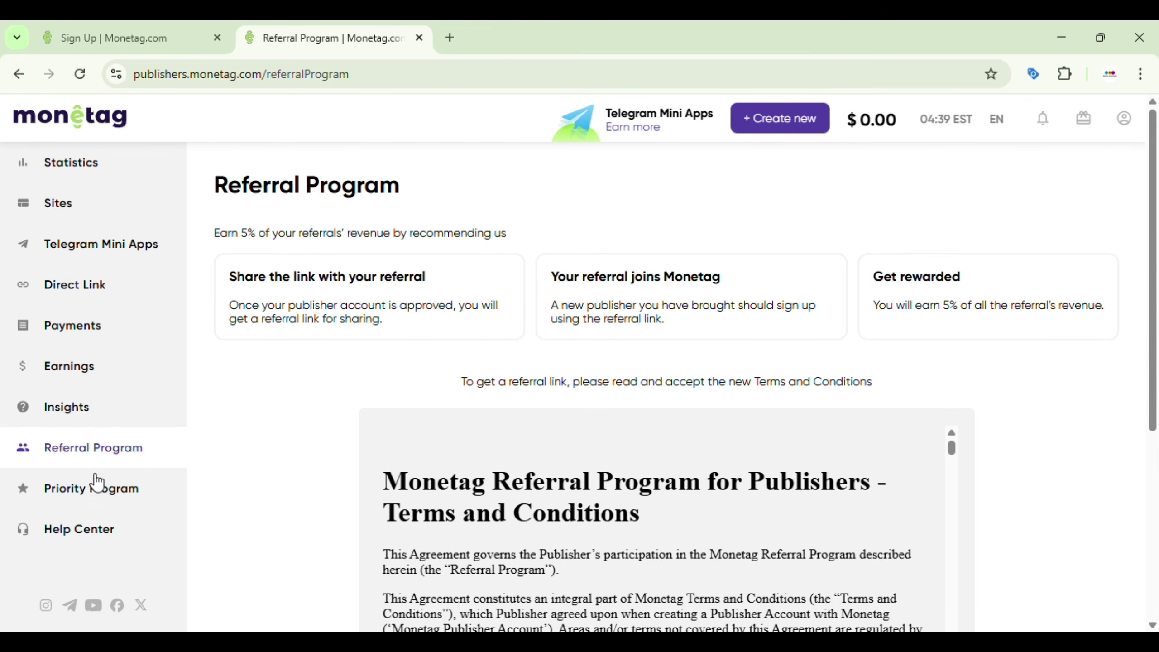
Step: Open Priority Program and scroll through the Green, Silver, Gold and Platinum level table
{"action": "left_click", "coordinate": [90, 498]}
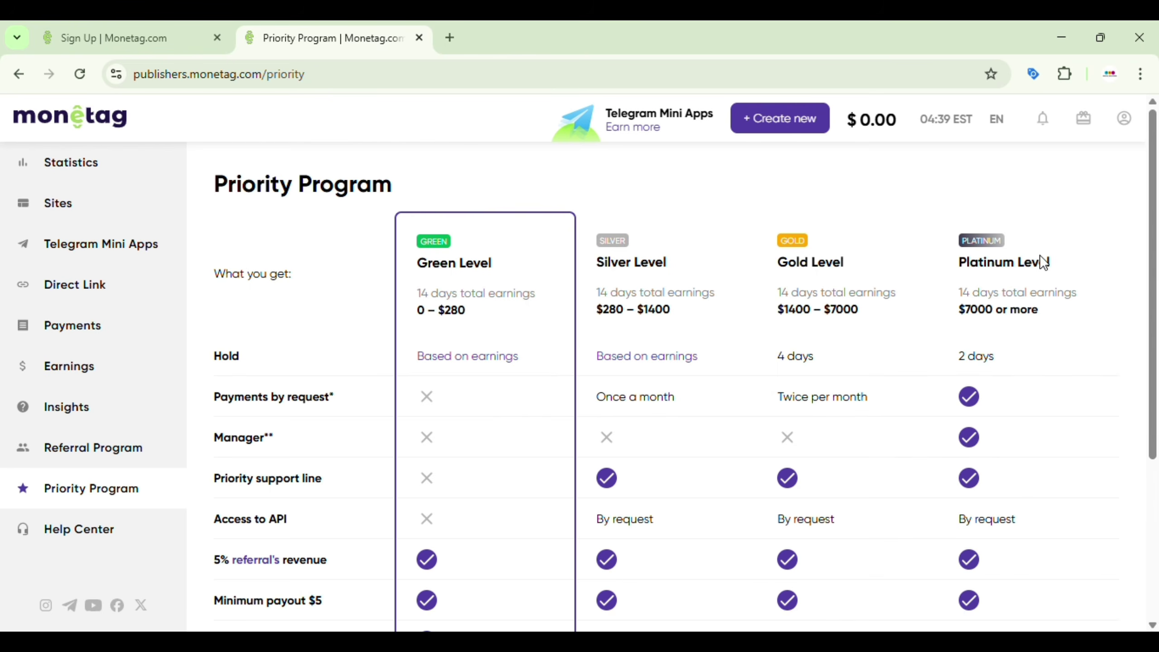
{"action": "scroll", "coordinate": [497, 364], "scroll_direction": "down", "scroll_amount": 2}
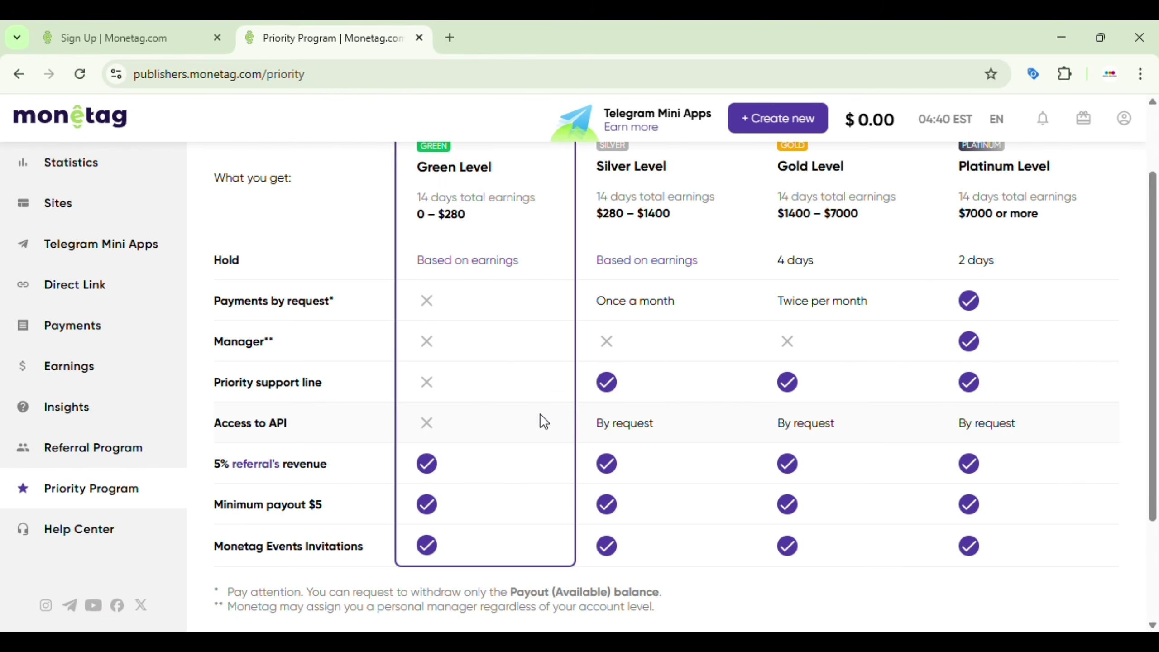
Step: Browse the Help Center's article categories, then return to the top of the Priority Program page
{"action": "left_click", "coordinate": [91, 532]}
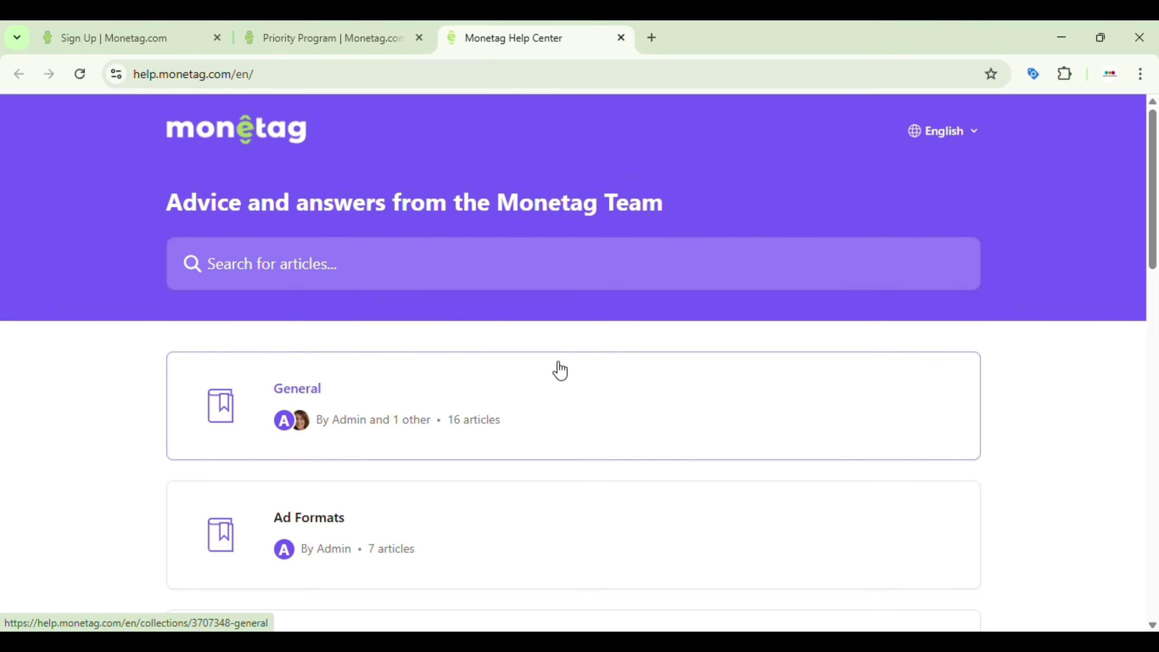
{"action": "scroll", "coordinate": [561, 371], "scroll_direction": "down", "scroll_amount": 5}
{"action": "scroll", "coordinate": [561, 371], "scroll_direction": "down", "scroll_amount": 10}
{"action": "scroll", "coordinate": [561, 370], "scroll_direction": "up", "scroll_amount": 15}
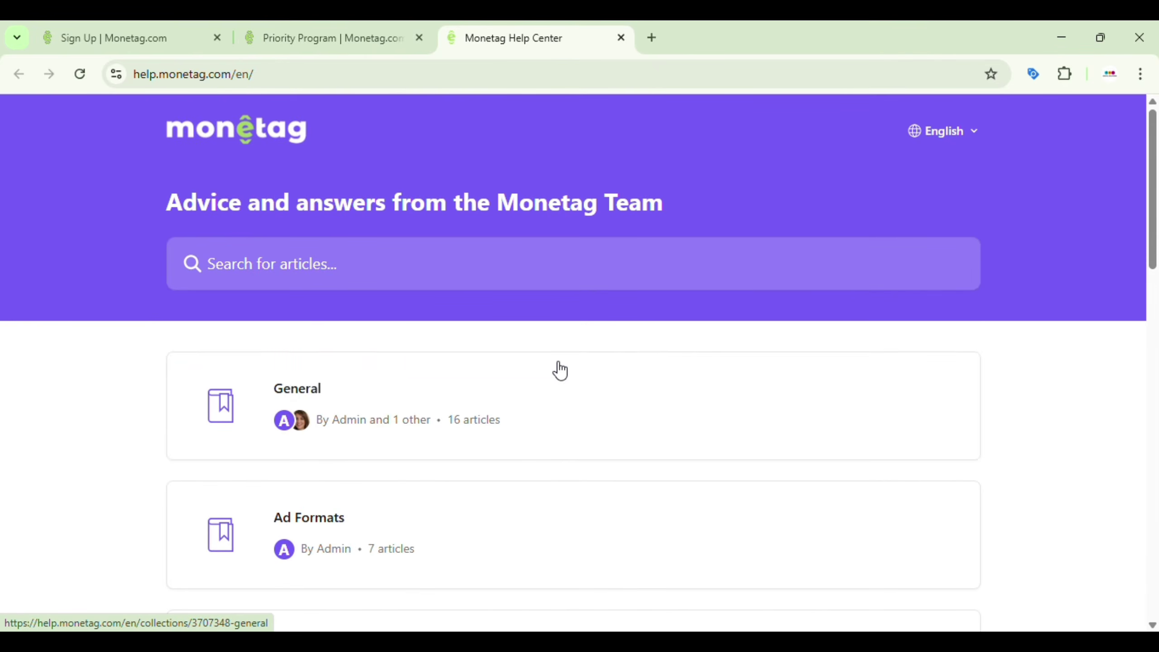
{"action": "scroll", "coordinate": [560, 371], "scroll_direction": "down", "scroll_amount": 1}
{"action": "scroll", "coordinate": [559, 370], "scroll_direction": "down", "scroll_amount": 12}
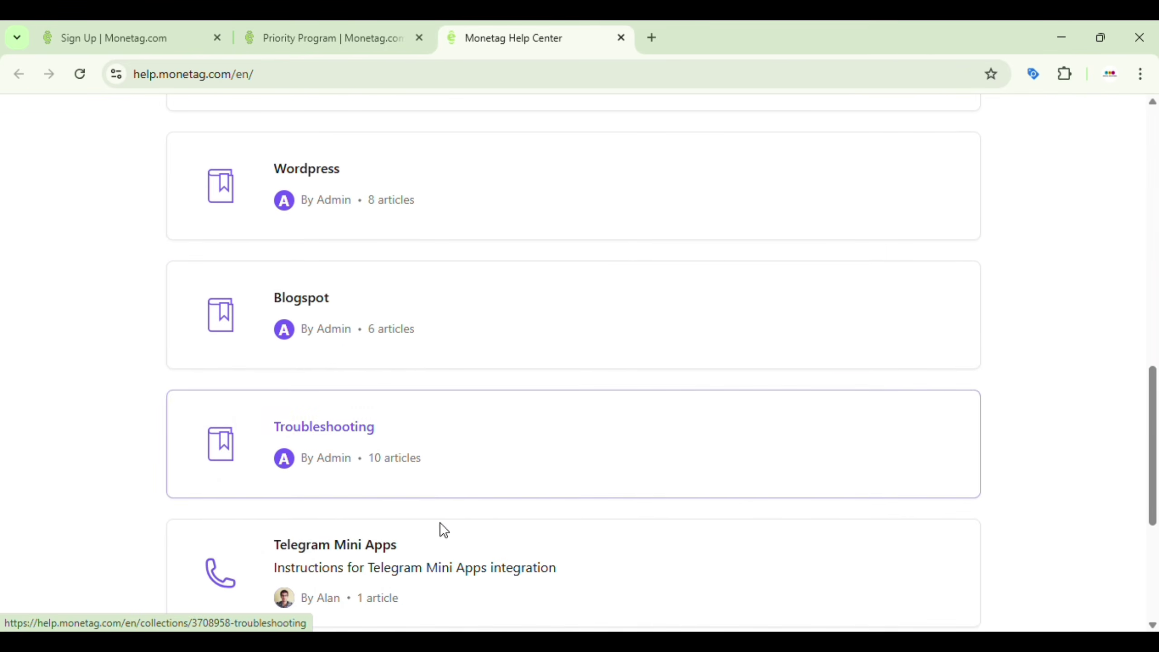
{"action": "scroll", "coordinate": [539, 281], "scroll_direction": "up", "scroll_amount": 1}
{"action": "scroll", "coordinate": [538, 280], "scroll_direction": "up", "scroll_amount": 12}
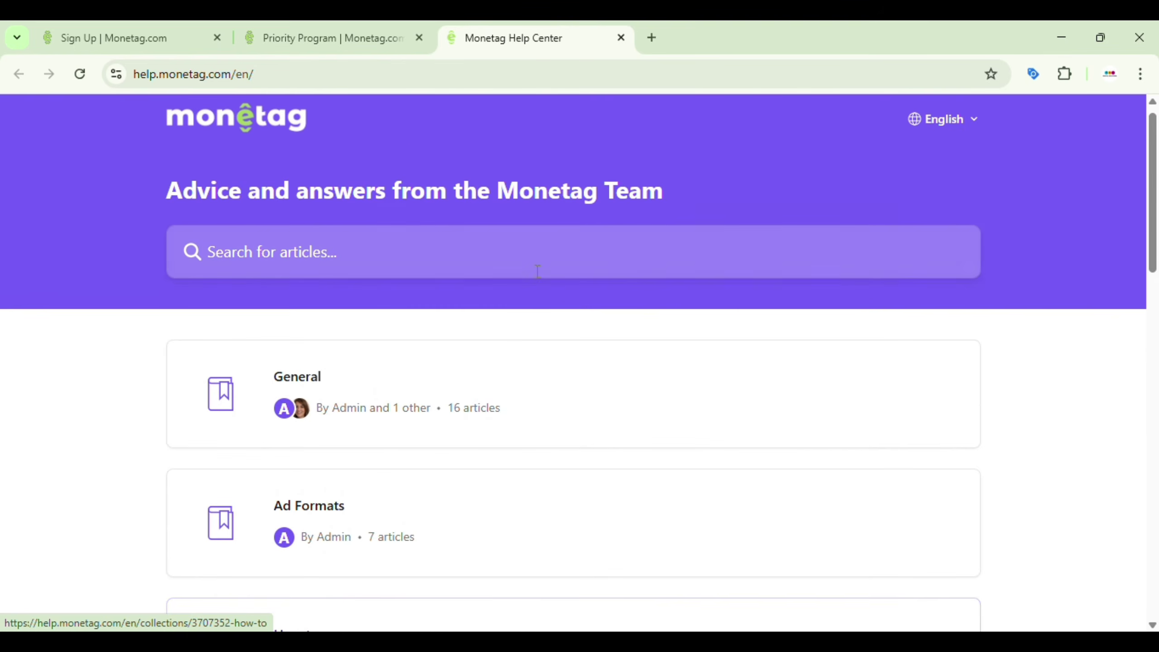
{"action": "left_click", "coordinate": [297, 26]}
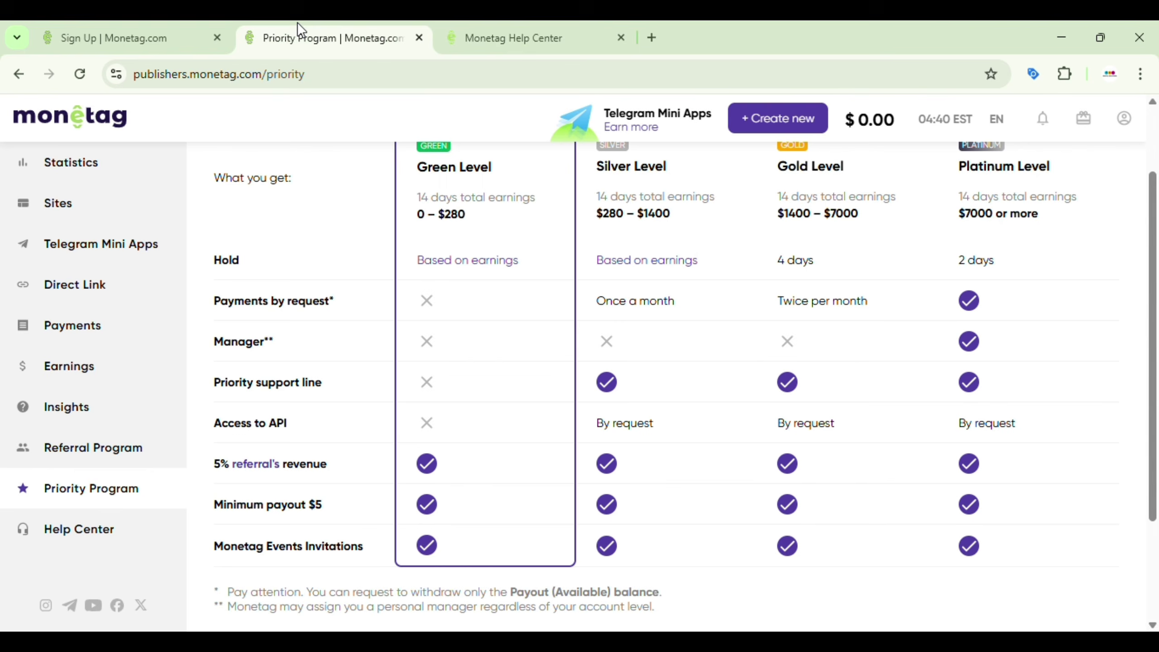
{"action": "scroll", "coordinate": [137, 233], "scroll_direction": "up", "scroll_amount": 3}
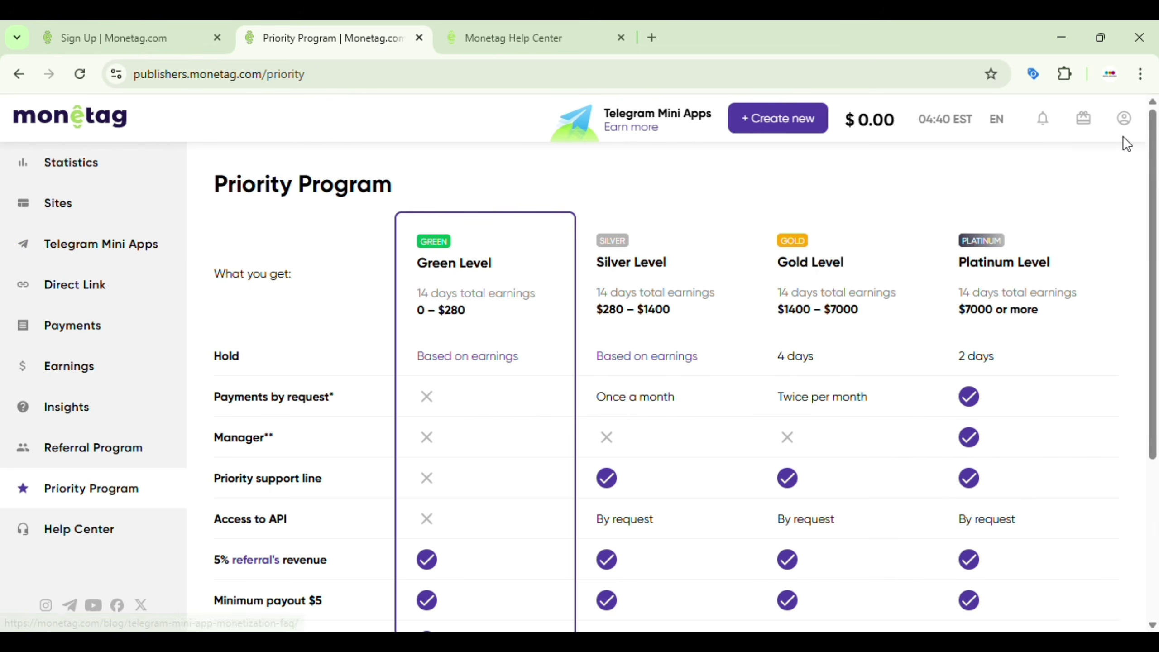
Step: View the profile settings, then scroll through the available Payment Methods
{"action": "left_click", "coordinate": [1123, 123]}
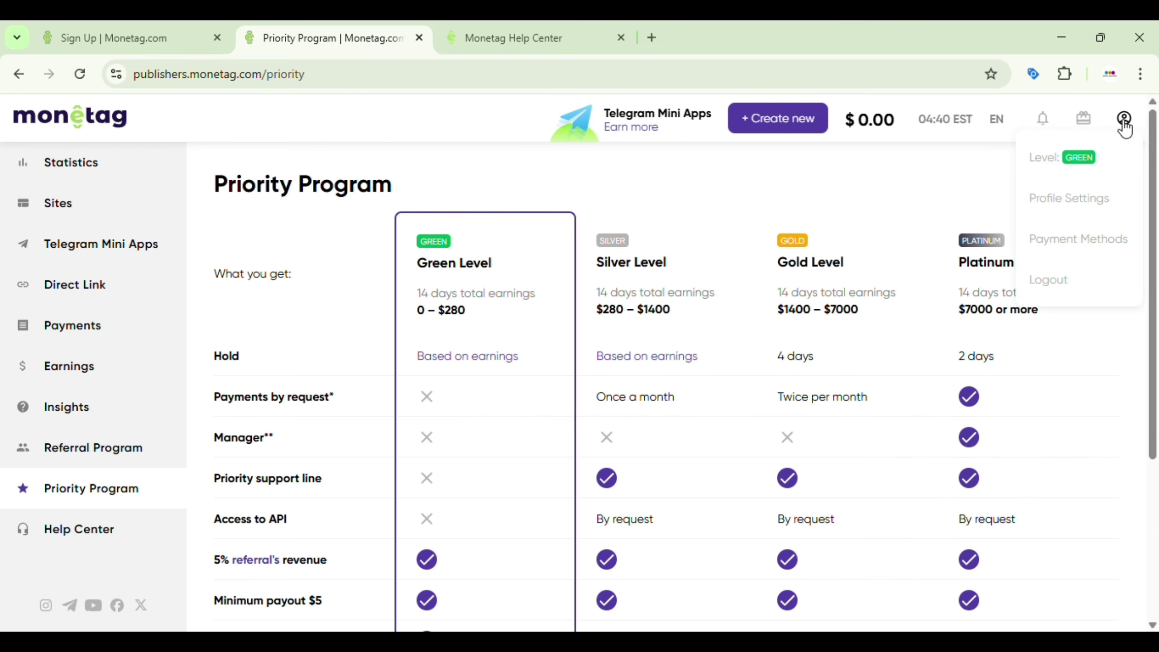
{"action": "left_click", "coordinate": [1074, 197]}
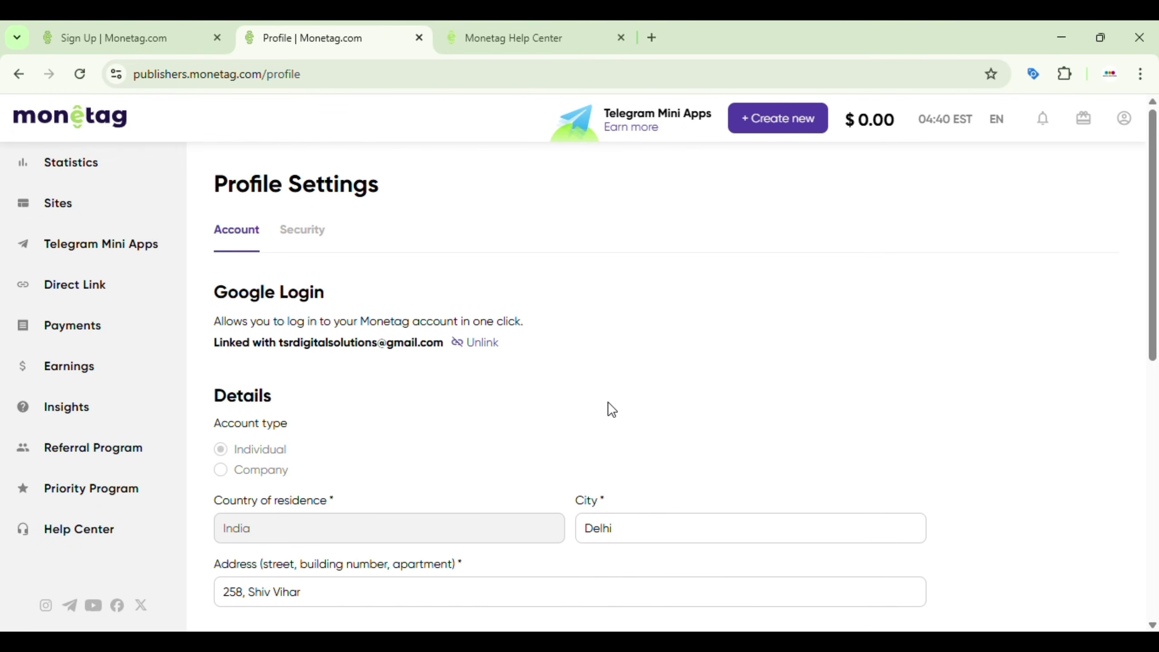
{"action": "left_click", "coordinate": [1124, 119]}
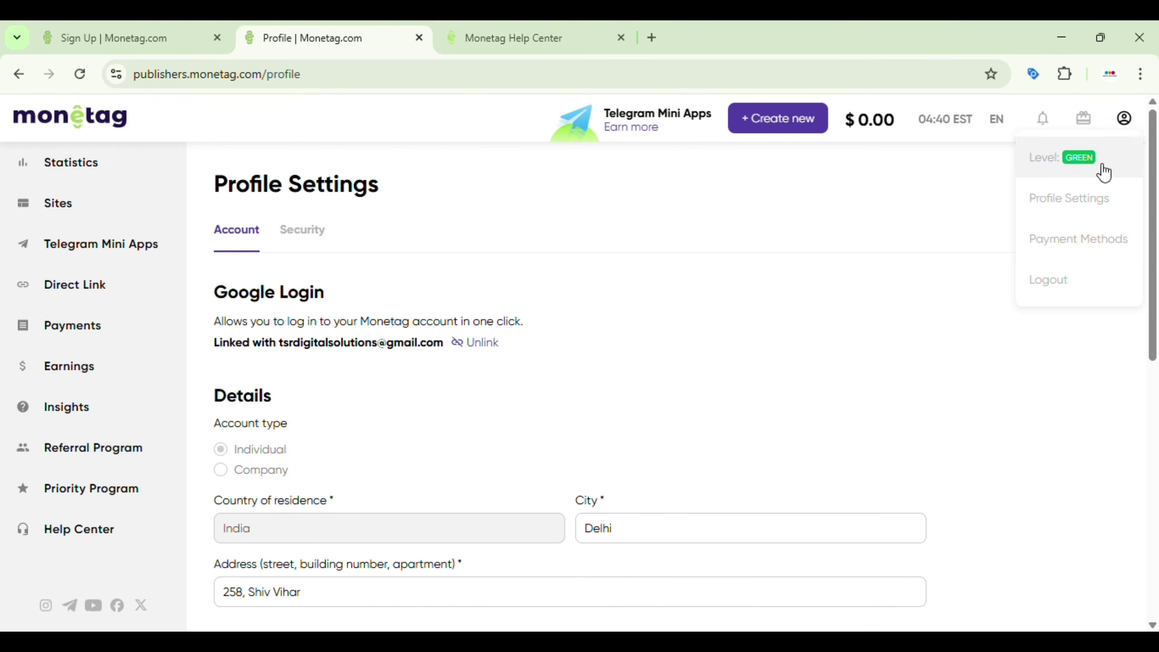
{"action": "left_click", "coordinate": [1073, 238]}
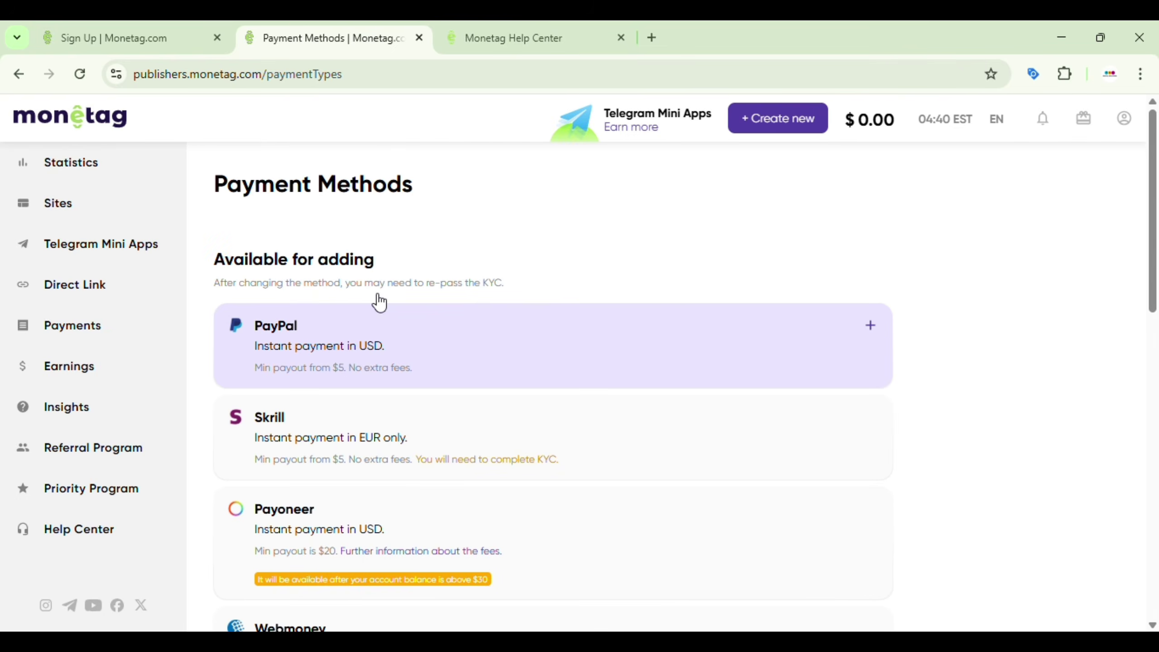
{"action": "scroll", "coordinate": [638, 312], "scroll_direction": "down", "scroll_amount": 1}
{"action": "scroll", "coordinate": [637, 312], "scroll_direction": "down", "scroll_amount": 2}
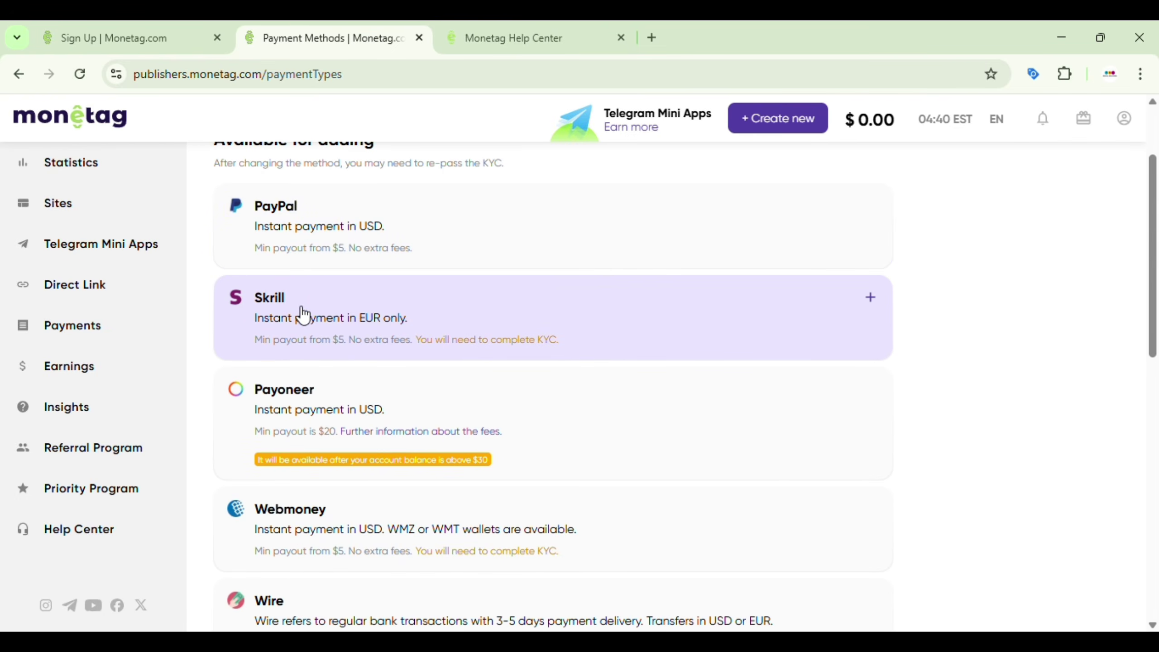
{"action": "scroll", "coordinate": [359, 402], "scroll_direction": "down", "scroll_amount": 4}
{"action": "scroll", "coordinate": [359, 402], "scroll_direction": "down", "scroll_amount": 9}
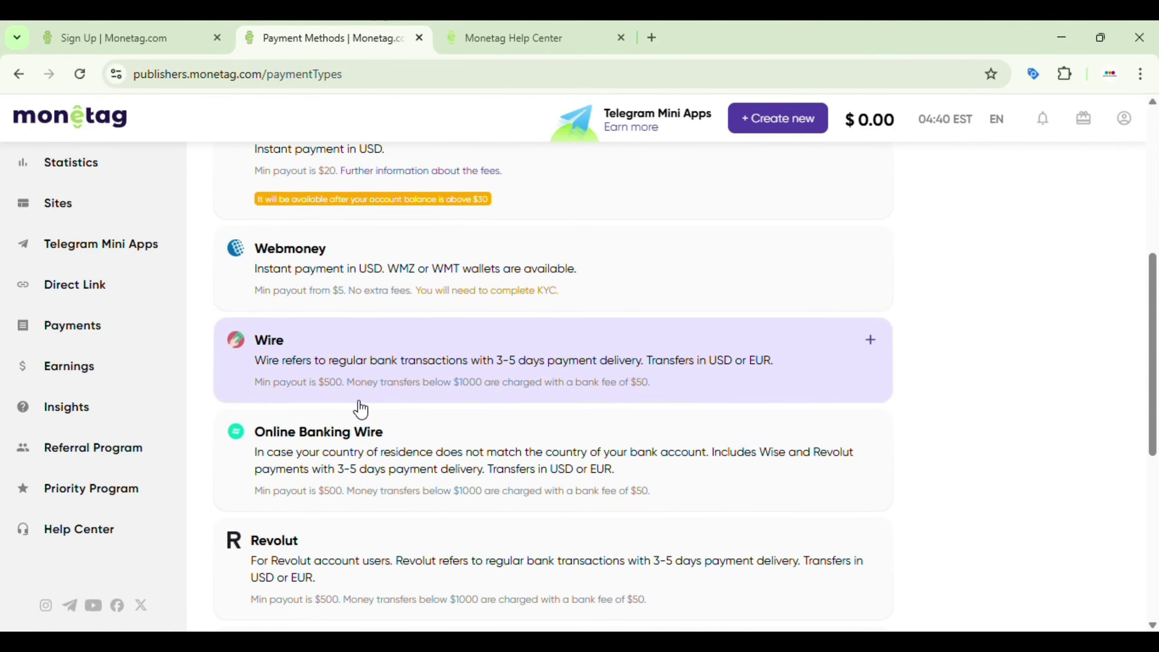
{"action": "scroll", "coordinate": [360, 403], "scroll_direction": "down", "scroll_amount": 2}
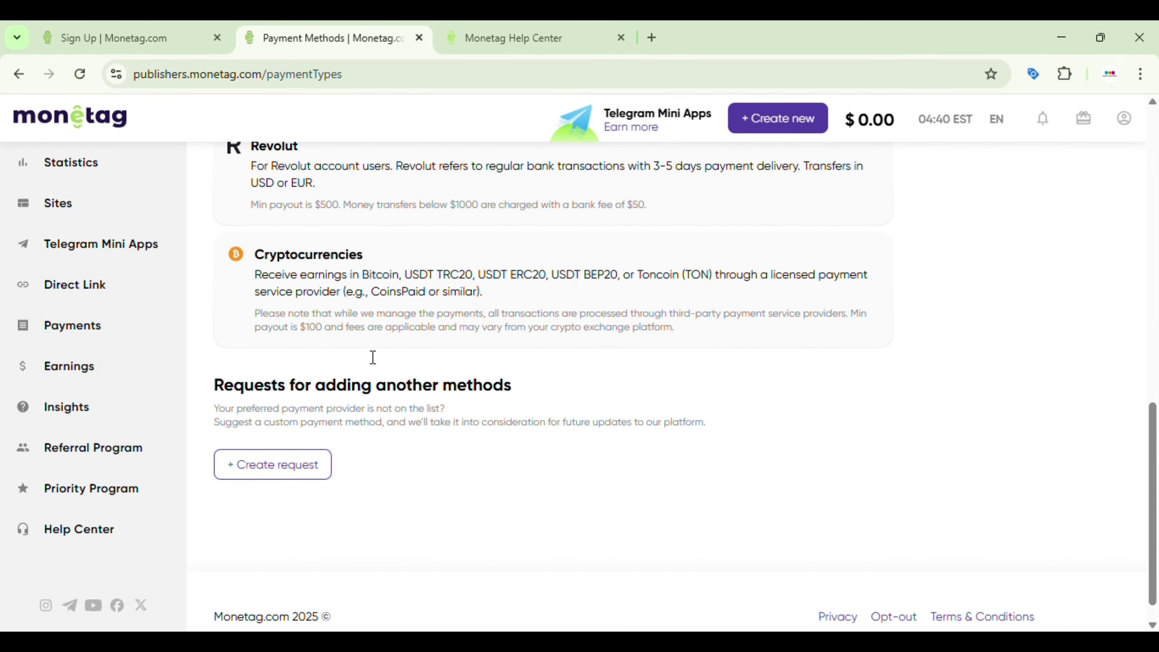
{"action": "scroll", "coordinate": [409, 299], "scroll_direction": "up", "scroll_amount": 7}
{"action": "scroll", "coordinate": [411, 297], "scroll_direction": "down", "scroll_amount": 8}
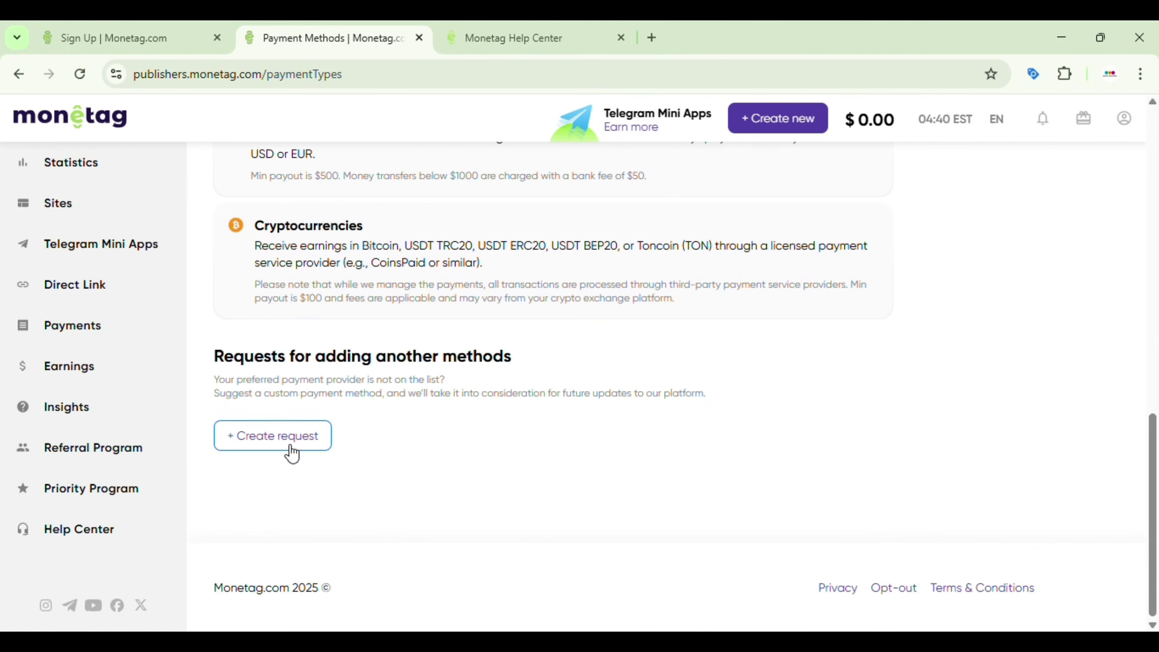
Step: Start and cancel a request for a missing payment method, then return to My sites
{"action": "left_click", "coordinate": [279, 453]}
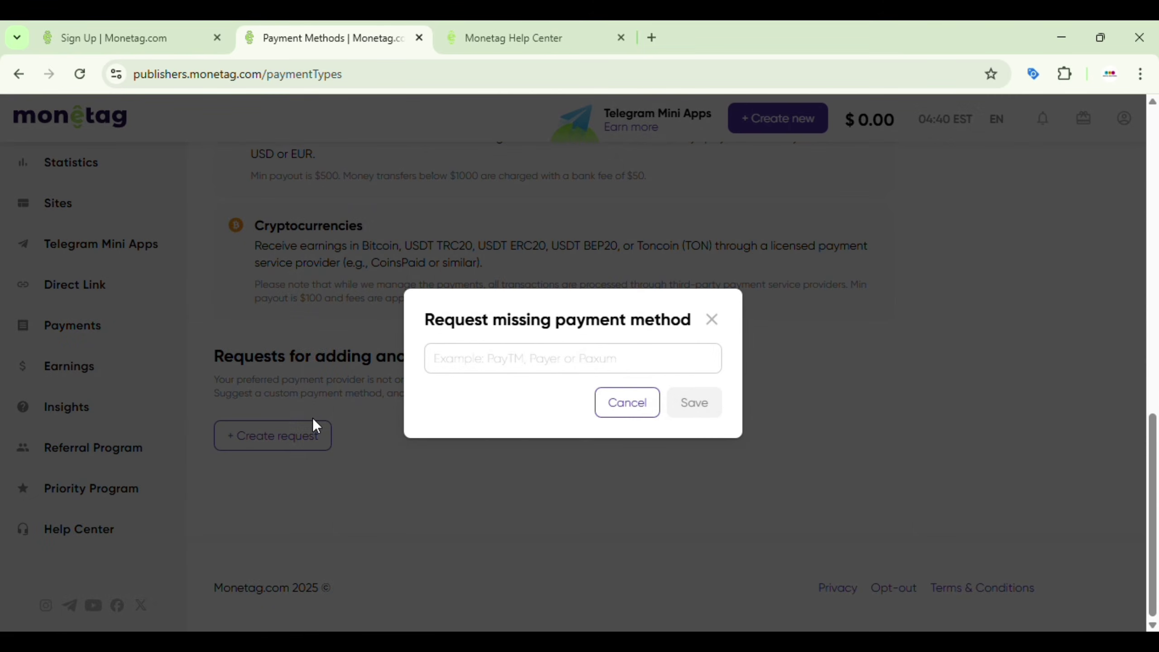
{"action": "left_click", "coordinate": [483, 359]}
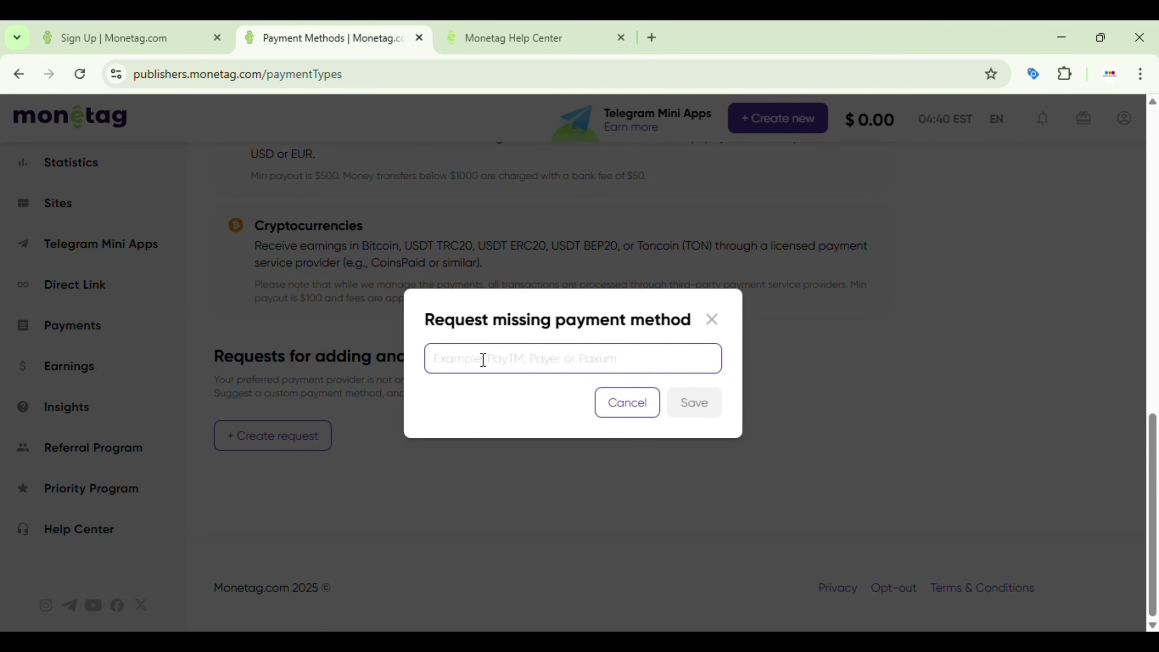
{"action": "left_click", "coordinate": [634, 403]}
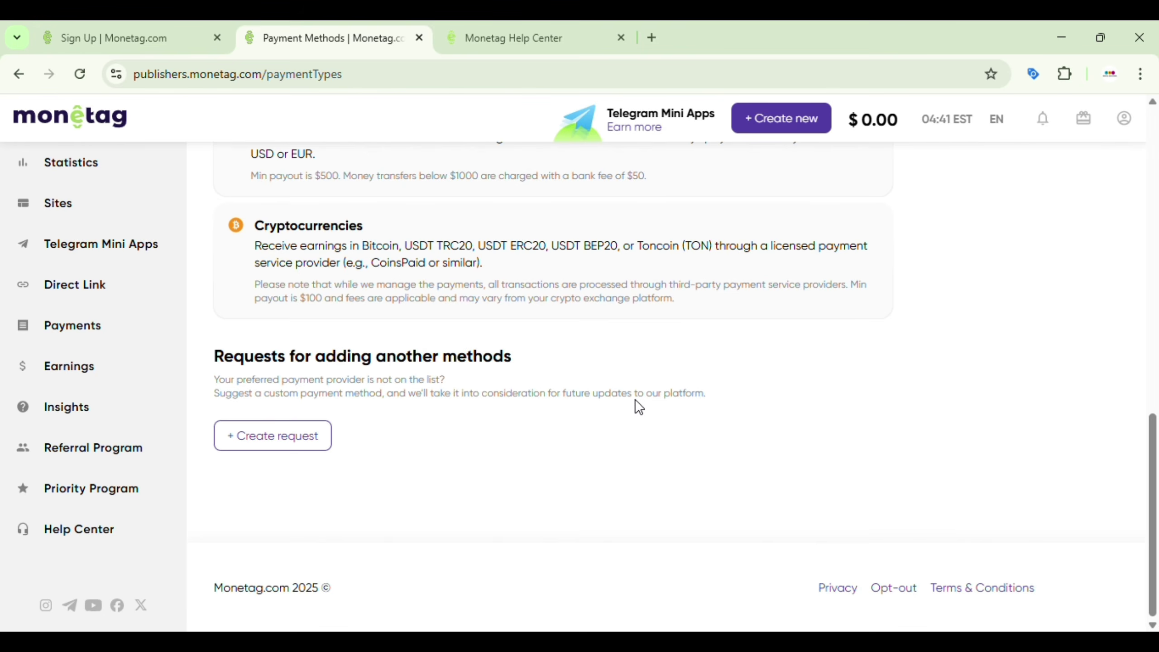
{"action": "scroll", "coordinate": [635, 400], "scroll_direction": "up", "scroll_amount": 12}
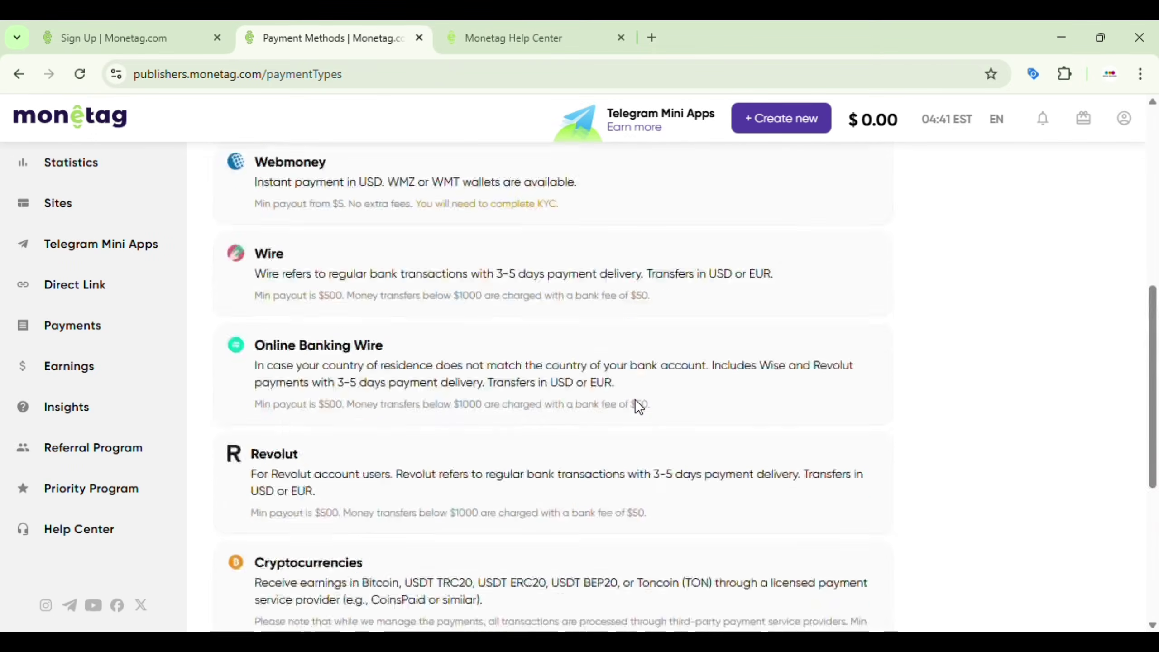
{"action": "scroll", "coordinate": [635, 399], "scroll_direction": "up", "scroll_amount": 2}
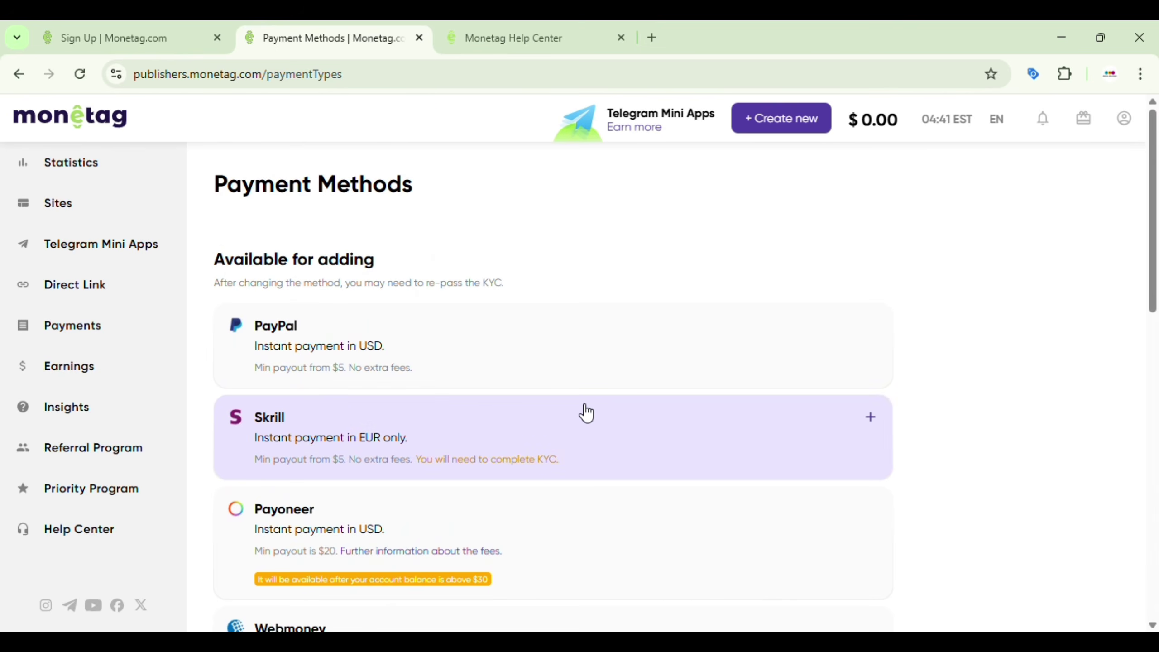
{"action": "left_click", "coordinate": [78, 213]}
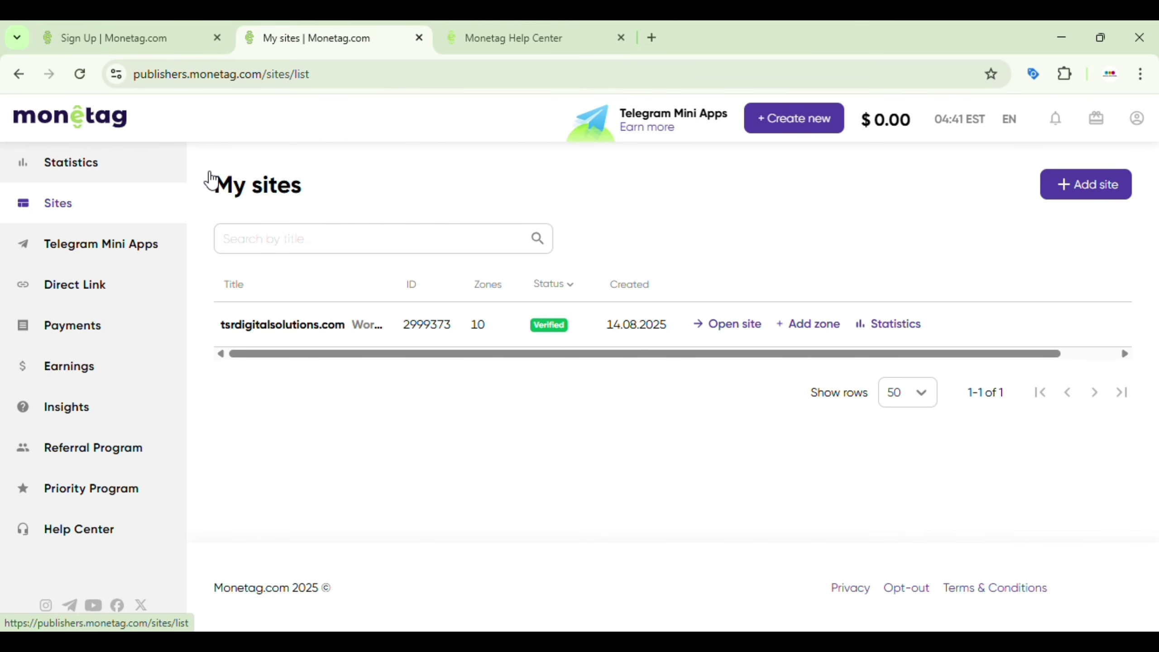
Step: Open the Add site form, then load worldtourzone.com/wp-admin in the Help Center tab
{"action": "left_click", "coordinate": [1064, 188]}
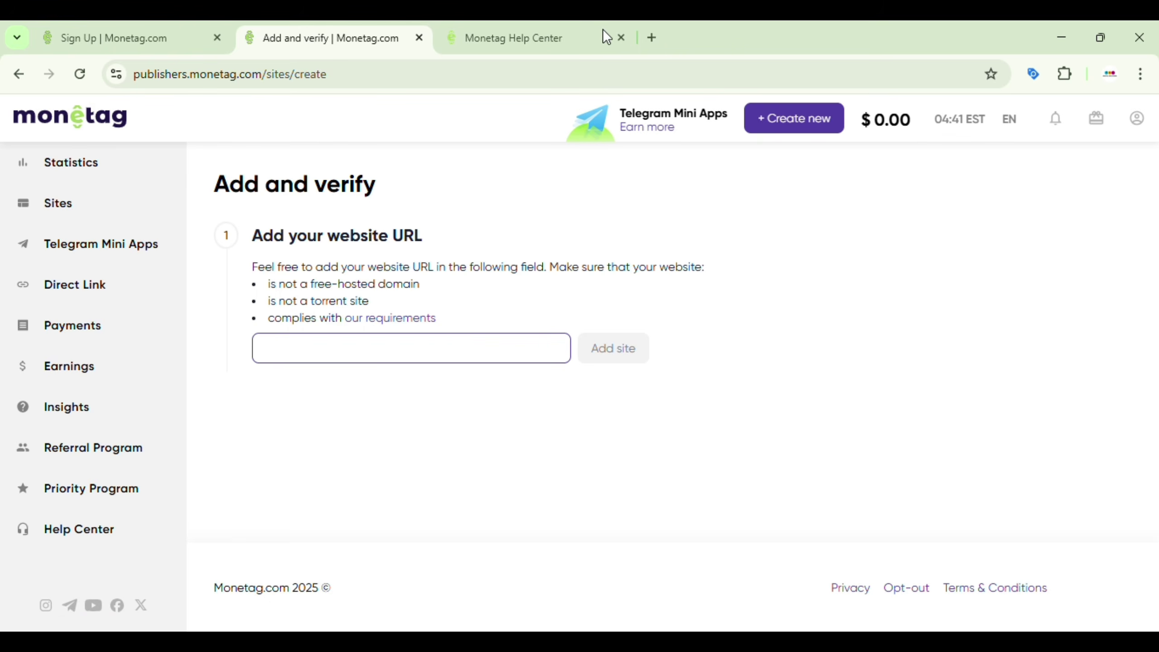
{"action": "left_click", "coordinate": [487, 28]}
{"action": "left_click", "coordinate": [397, 73]}
{"action": "type", "text": "w"}
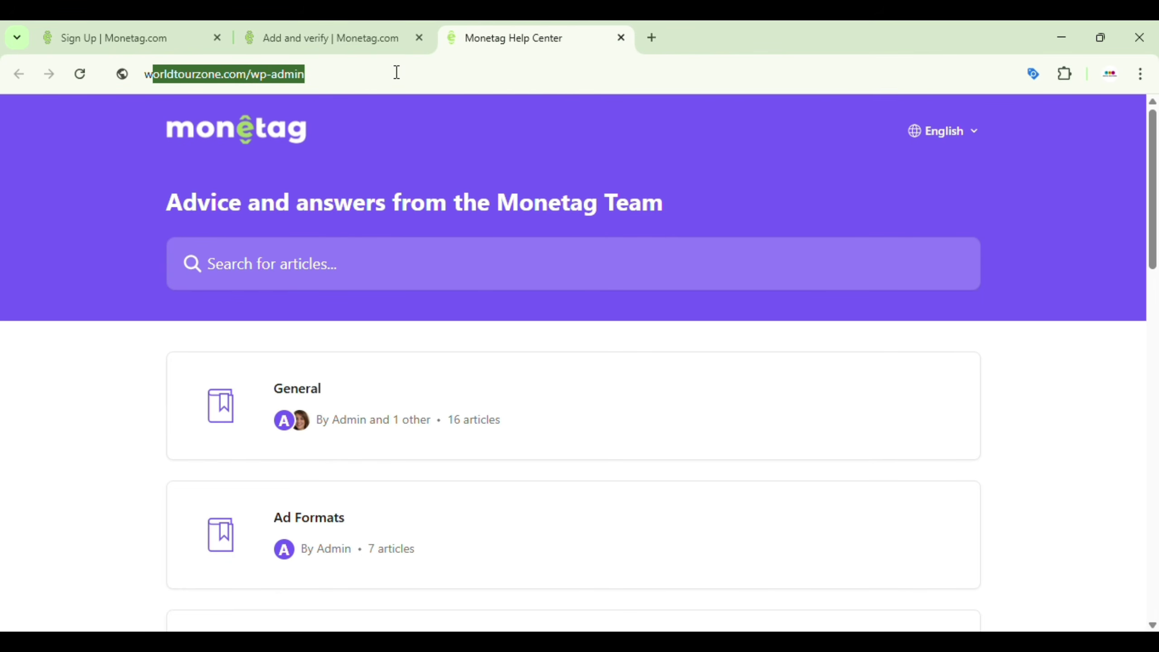
{"action": "type", "text": "ordl"}
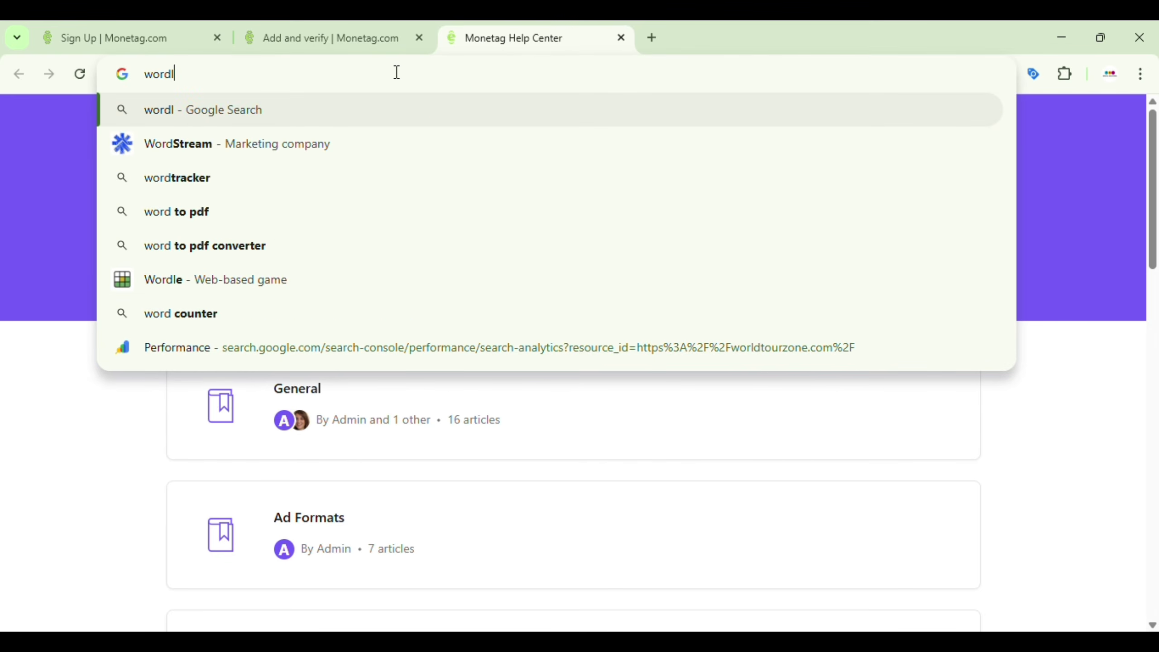
{"action": "key", "text": "BackSpace"}
{"action": "key", "text": "BackSpace"}
{"action": "type", "text": "ld"}
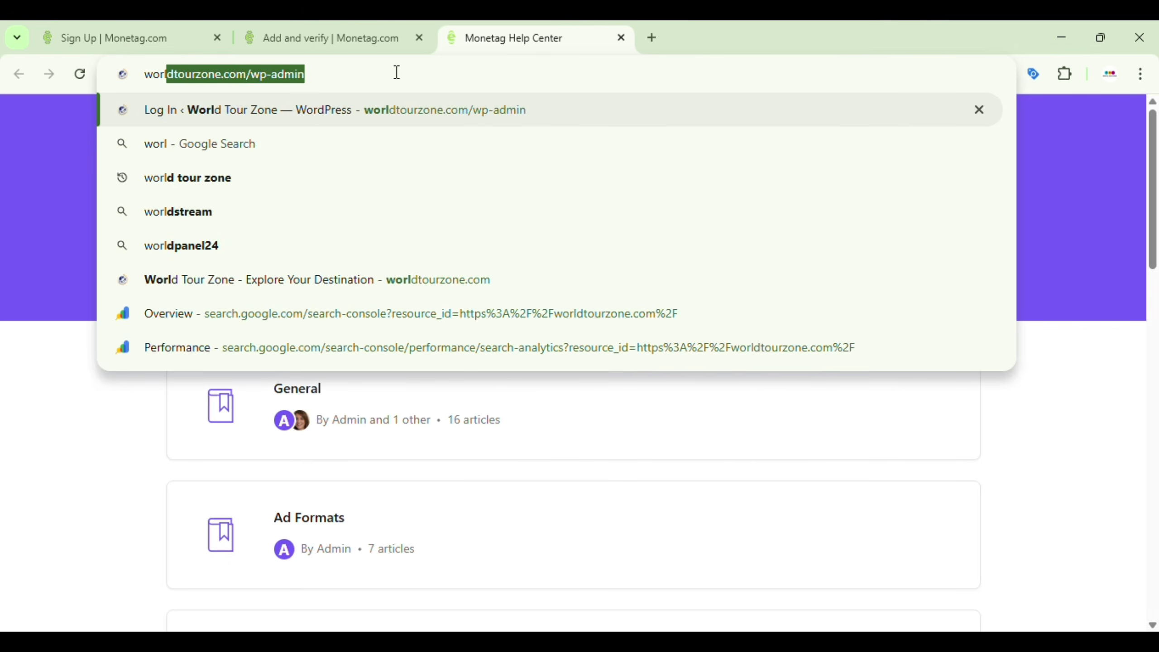
{"action": "key", "text": "Return"}
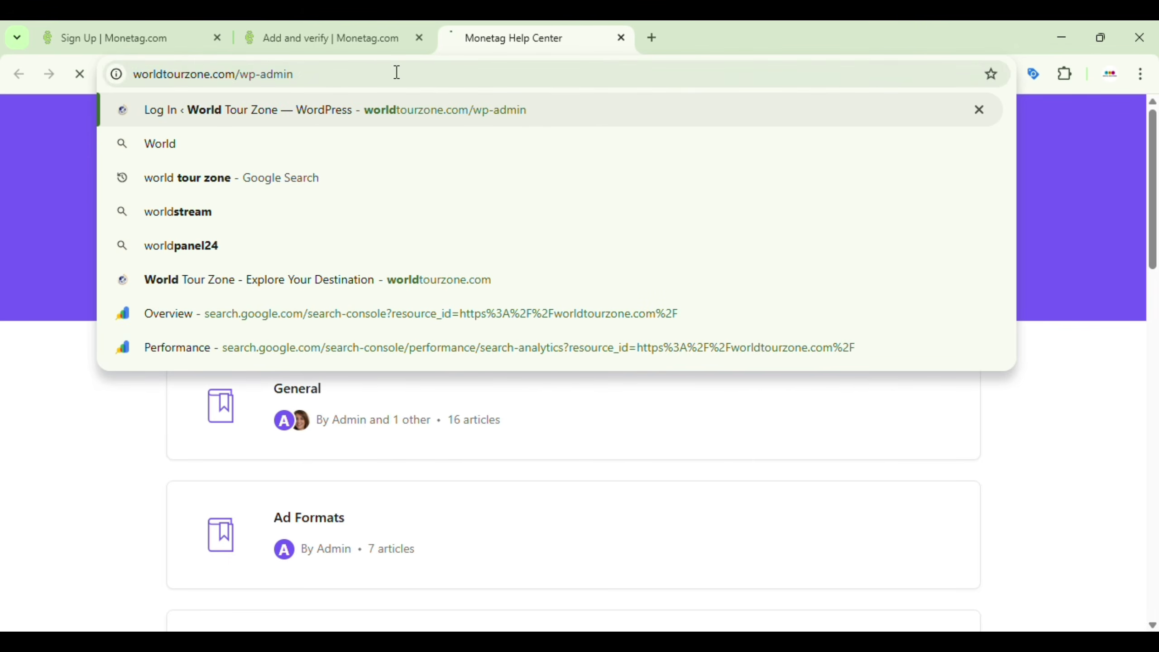
Step: Log in to the worldtourzone.com WordPress admin and confirm the administration email
{"action": "left_click", "coordinate": [236, 79]}
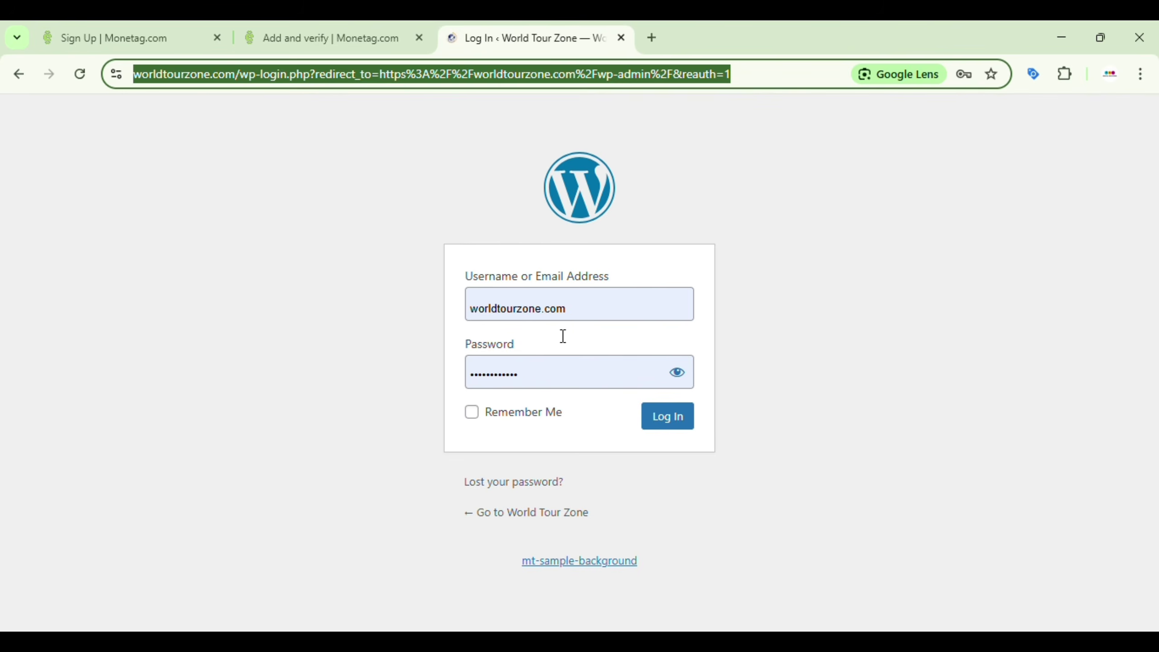
{"action": "left_click", "coordinate": [659, 416]}
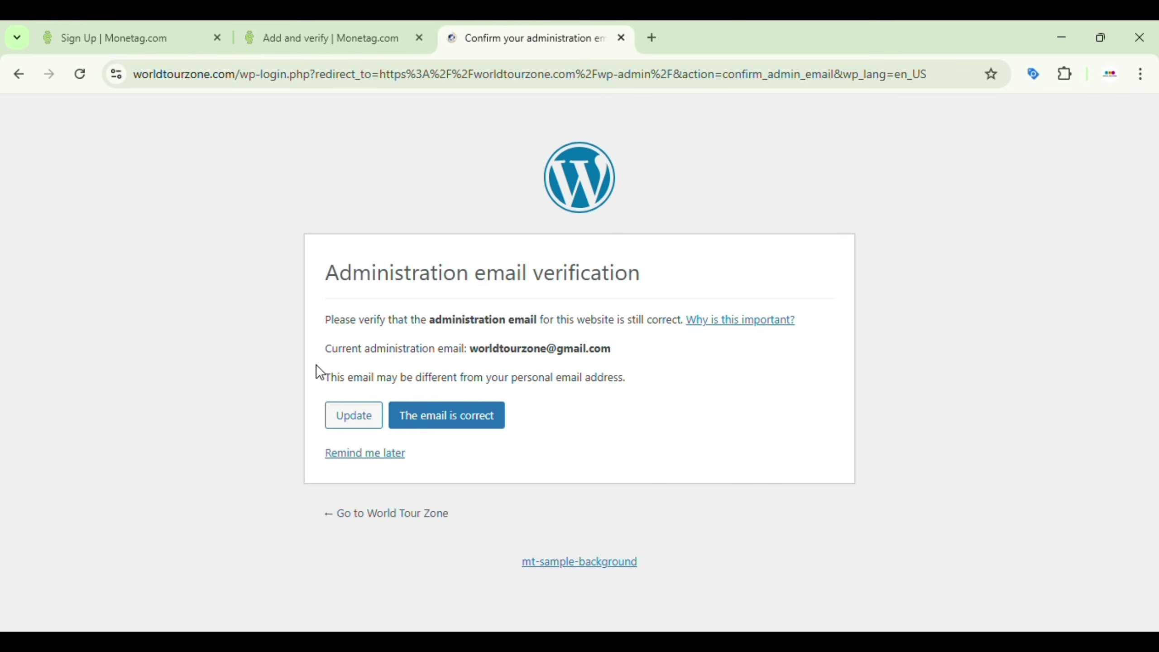
{"action": "left_click", "coordinate": [433, 429]}
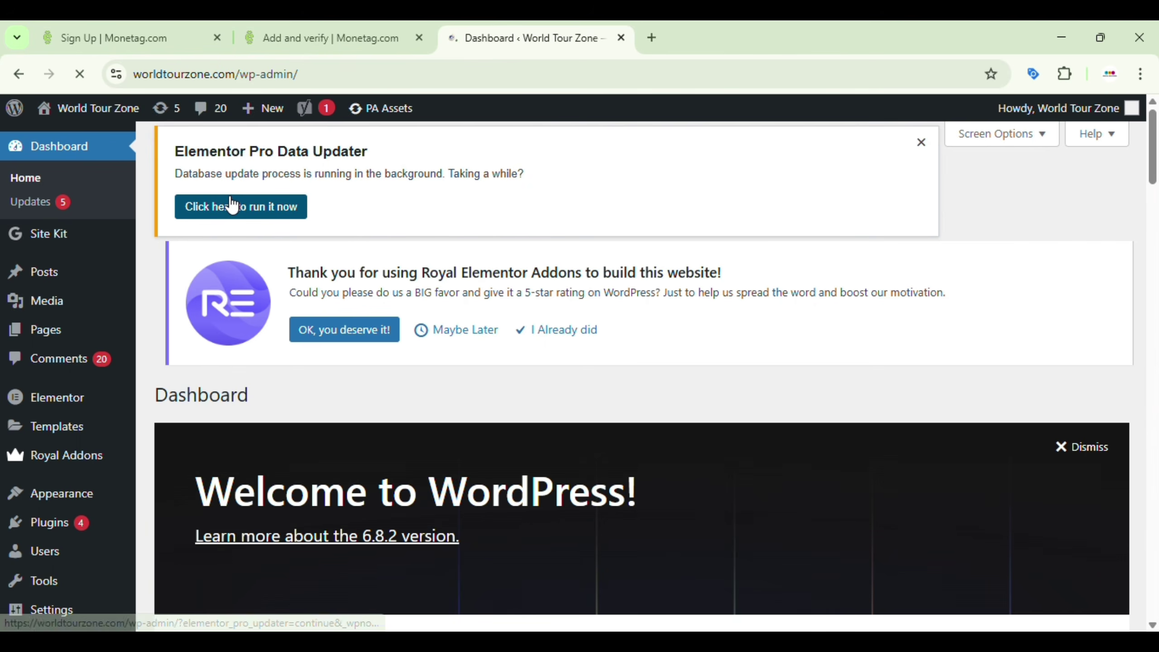
Step: Open the live World Tour Zone site in a new tab and copy its URL
{"action": "right_click", "coordinate": [114, 109]}
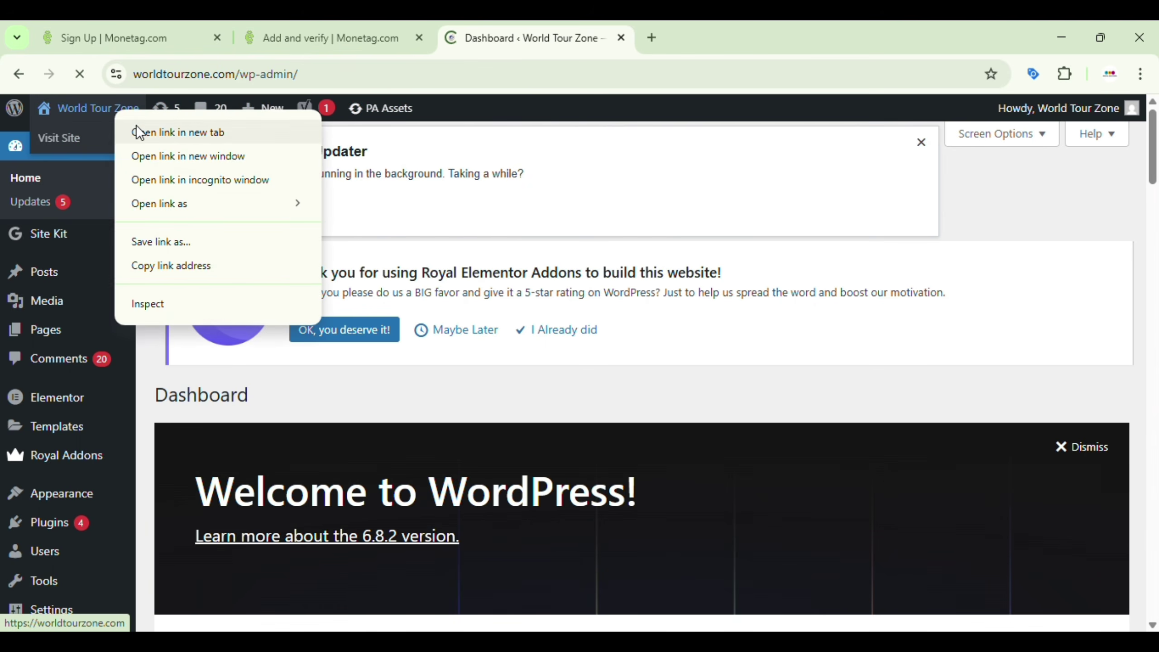
{"action": "left_click", "coordinate": [140, 131]}
{"action": "left_click", "coordinate": [731, 32]}
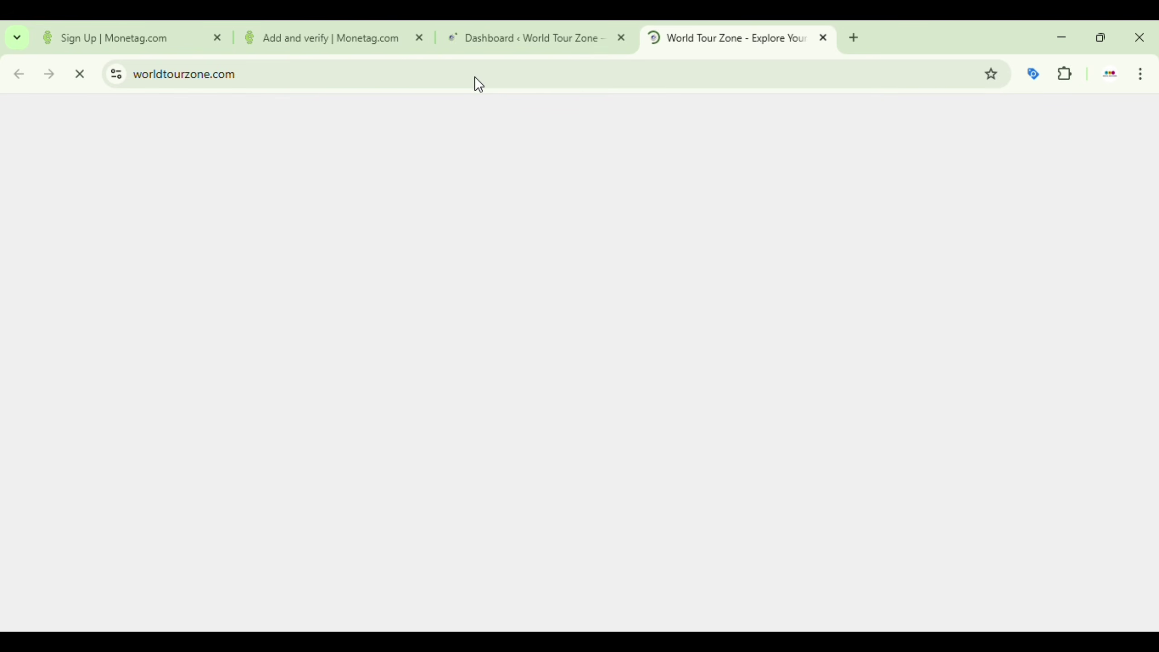
{"action": "left_click", "coordinate": [393, 75]}
{"action": "key", "text": "ctrl+c"}
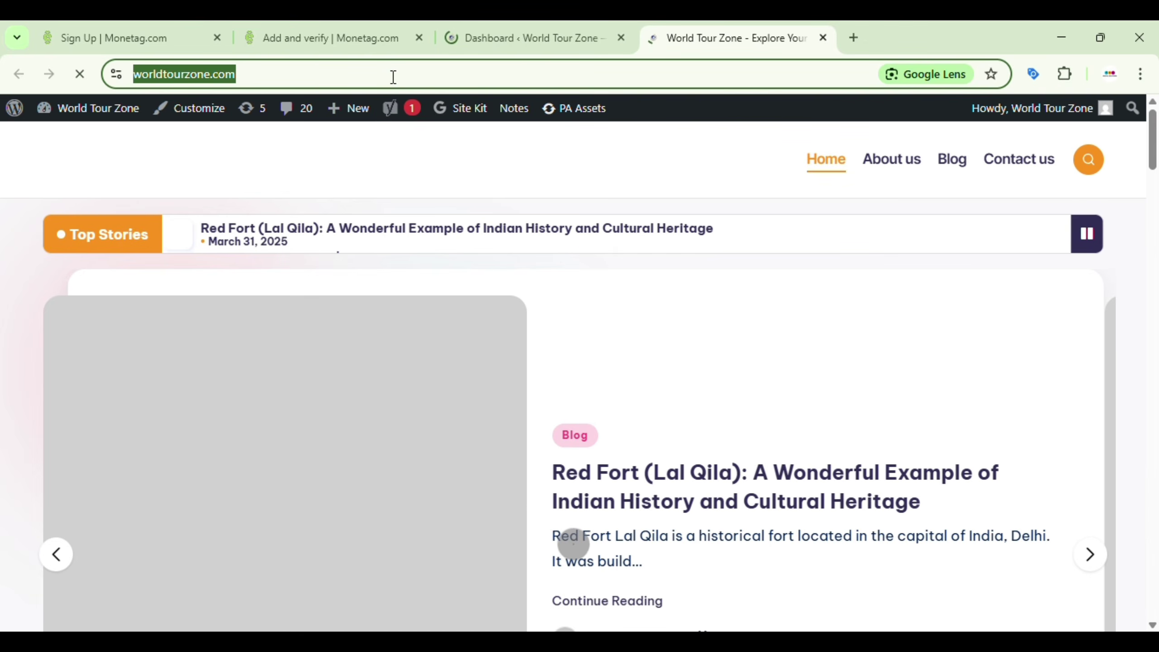
{"action": "left_click", "coordinate": [353, 21]}
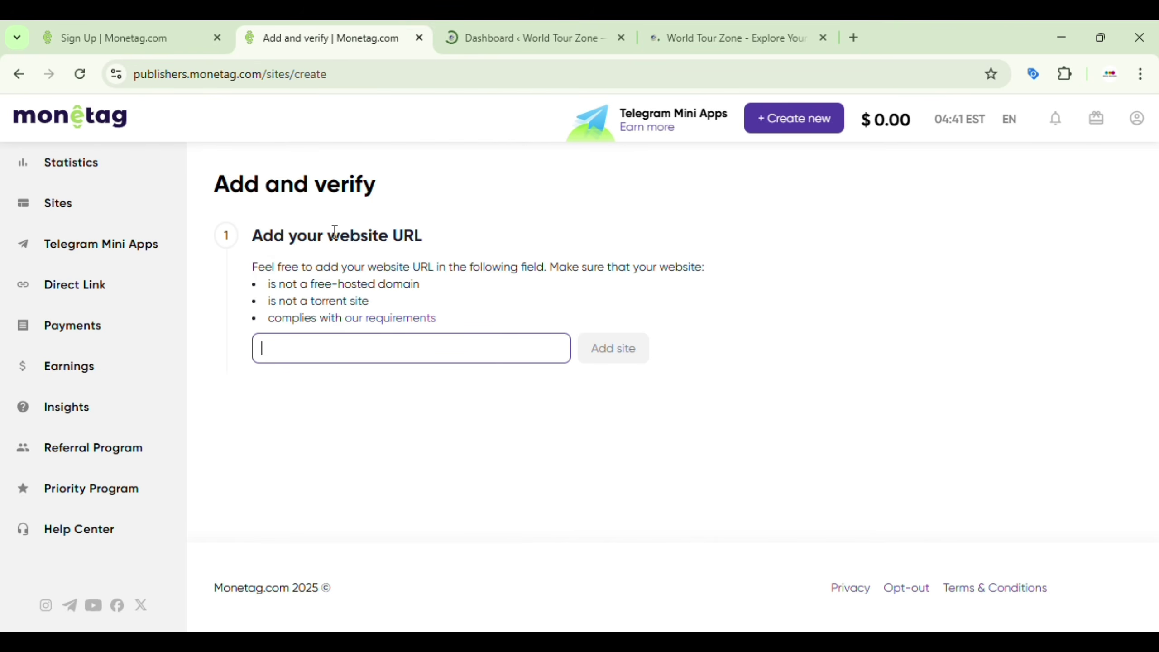
Step: Paste worldtourzone.com into the website URL field and add the site
{"action": "left_click", "coordinate": [326, 355]}
{"action": "key", "text": "ctrl+v"}
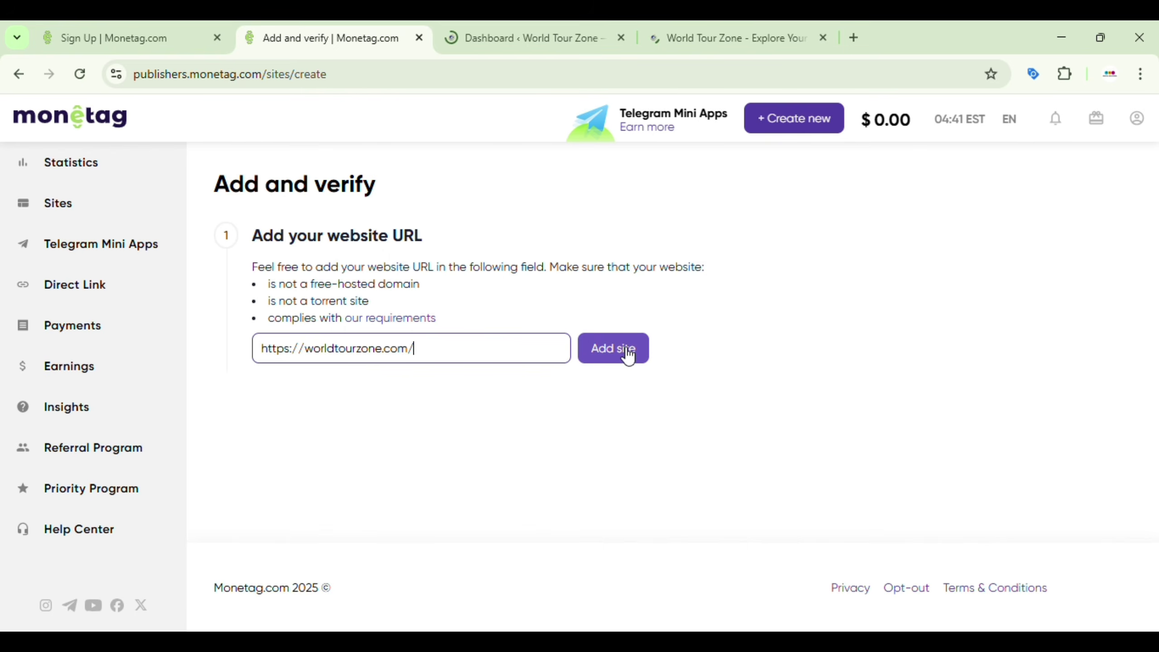
{"action": "left_click", "coordinate": [617, 350]}
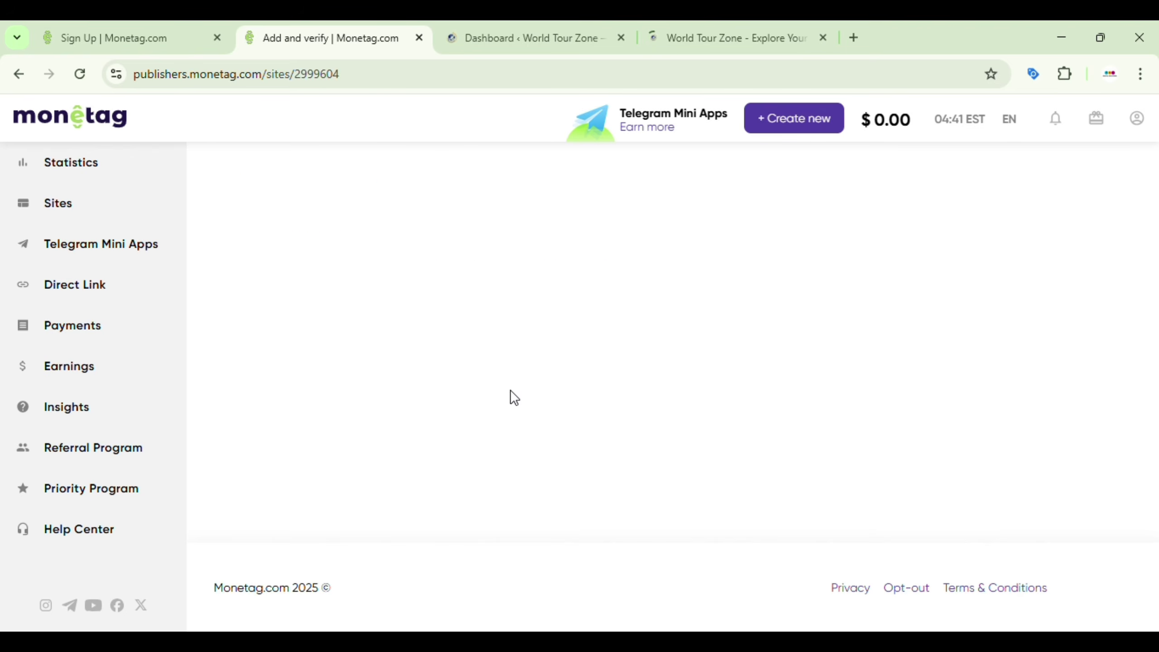
Step: Choose the Insert code verification method and copy its meta tag
{"action": "scroll", "coordinate": [513, 396], "scroll_direction": "down", "scroll_amount": 3}
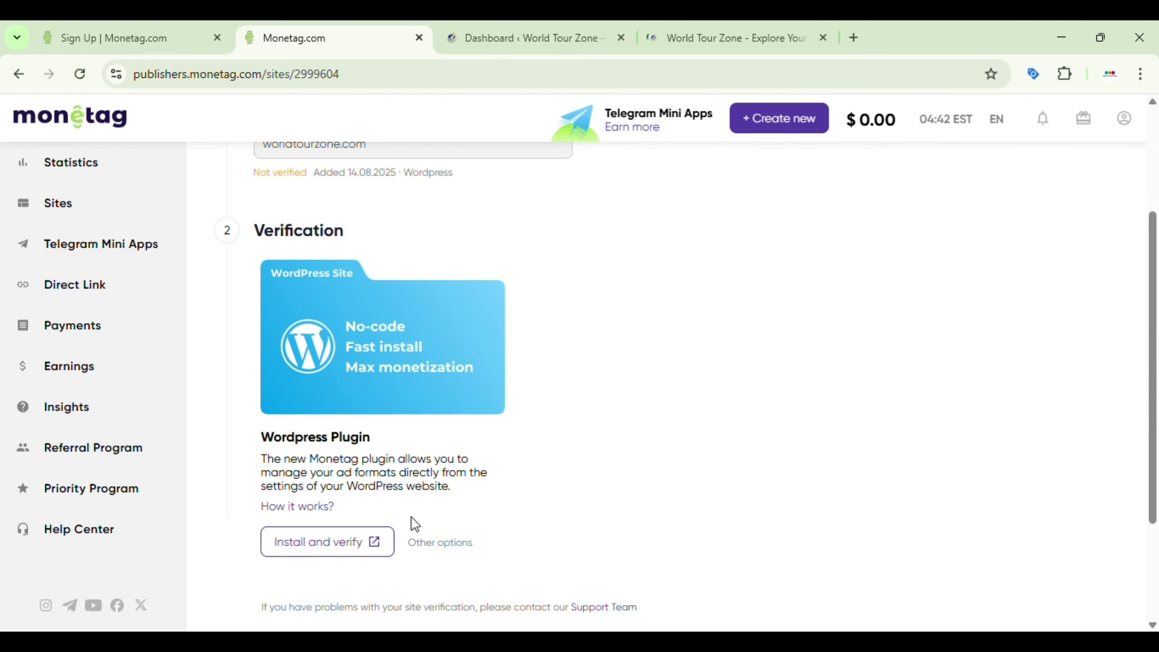
{"action": "left_click", "coordinate": [433, 543]}
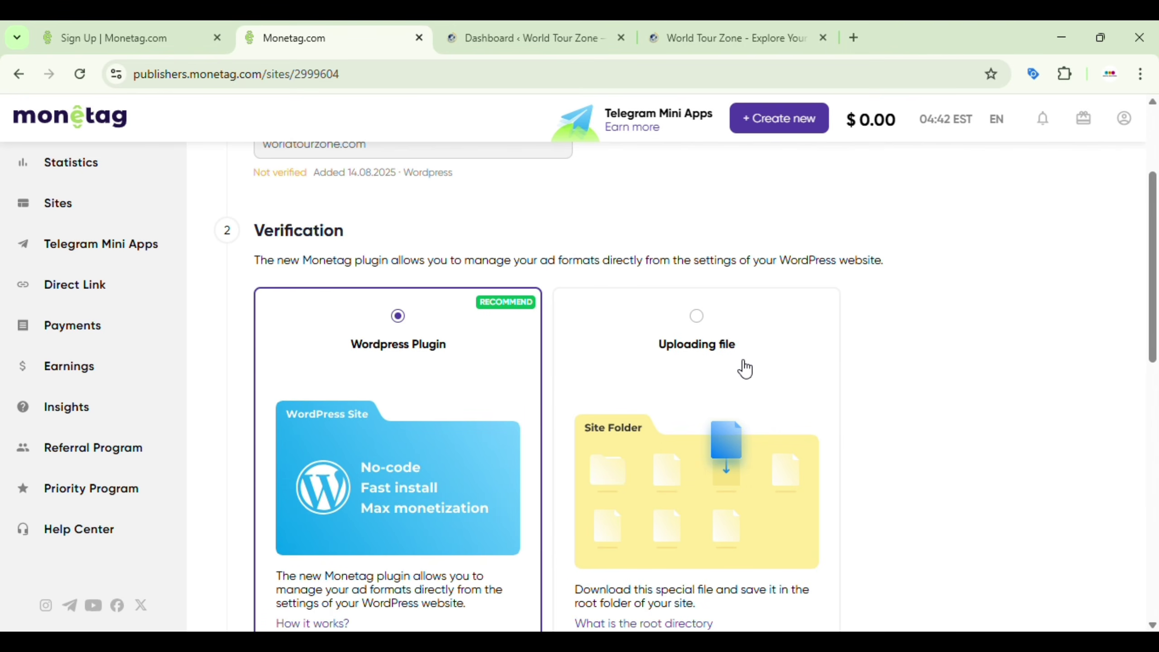
{"action": "scroll", "coordinate": [745, 369], "scroll_direction": "down", "scroll_amount": 3}
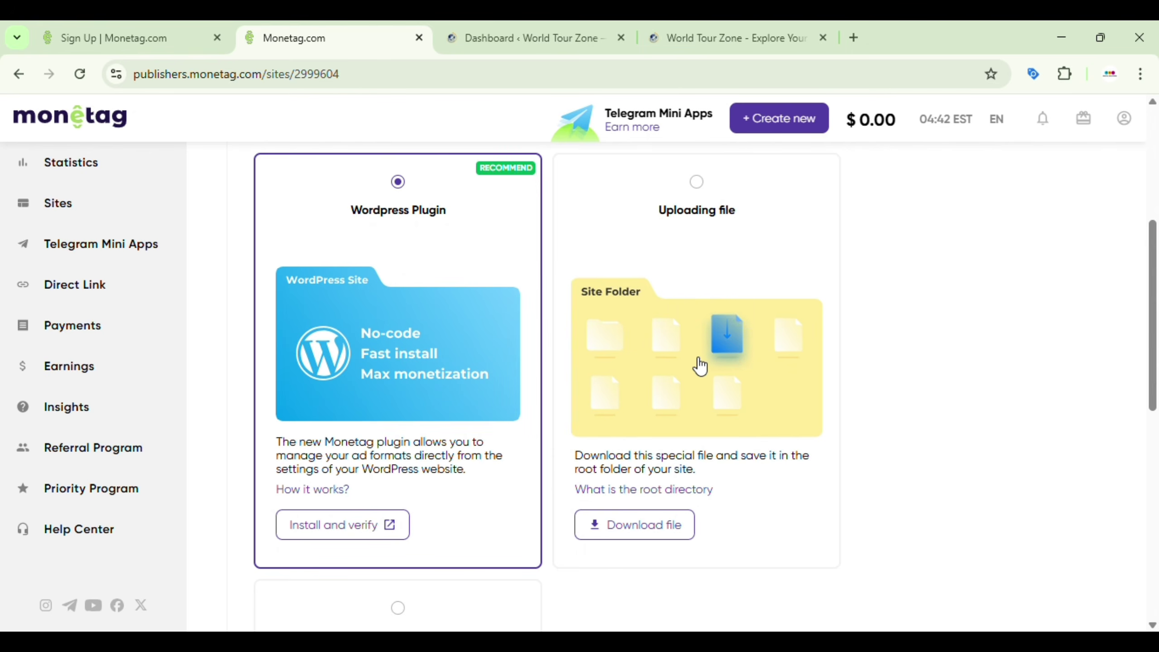
{"action": "scroll", "coordinate": [700, 366], "scroll_direction": "down", "scroll_amount": 9}
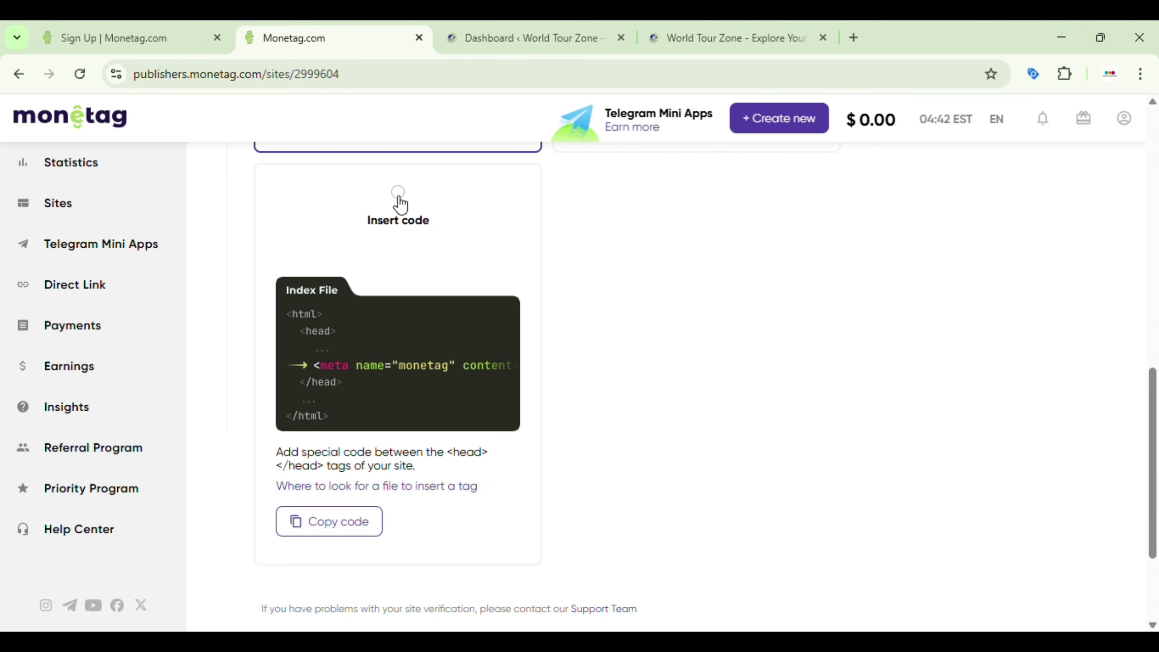
{"action": "left_click", "coordinate": [400, 204]}
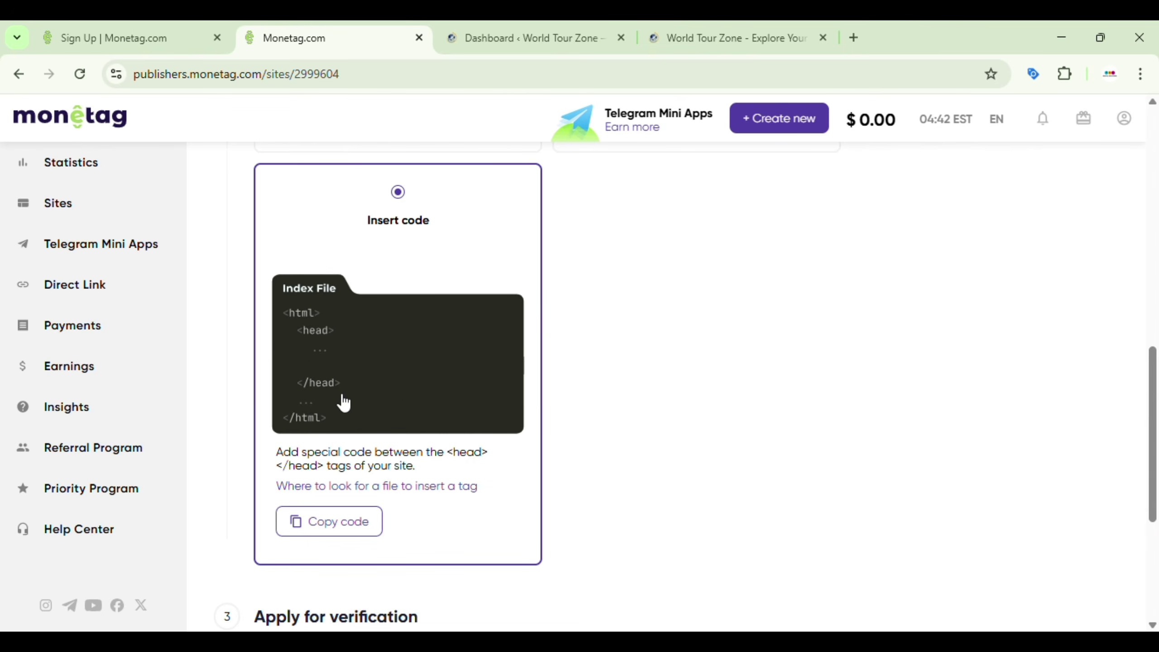
{"action": "left_click", "coordinate": [317, 522]}
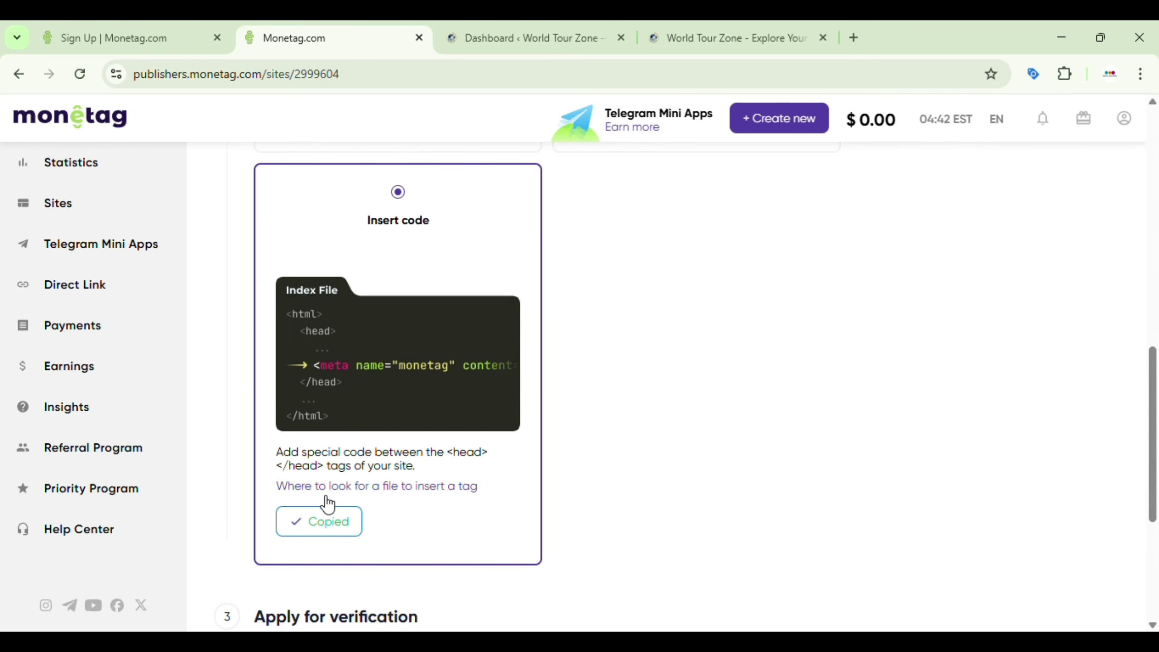
{"action": "left_click", "coordinate": [457, 35]}
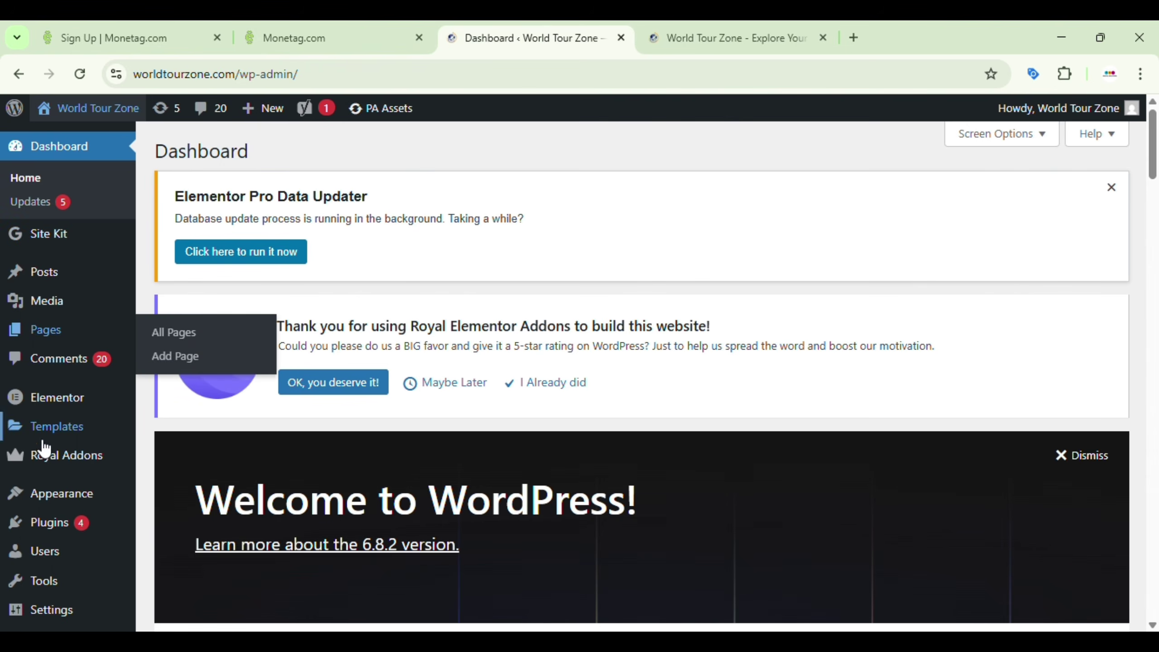
Step: Open Theme Header (header.php) in the WordPress Theme File Editor
{"action": "scroll", "coordinate": [44, 447], "scroll_direction": "down", "scroll_amount": 3}
{"action": "mouse_move", "coordinate": [77, 361]}
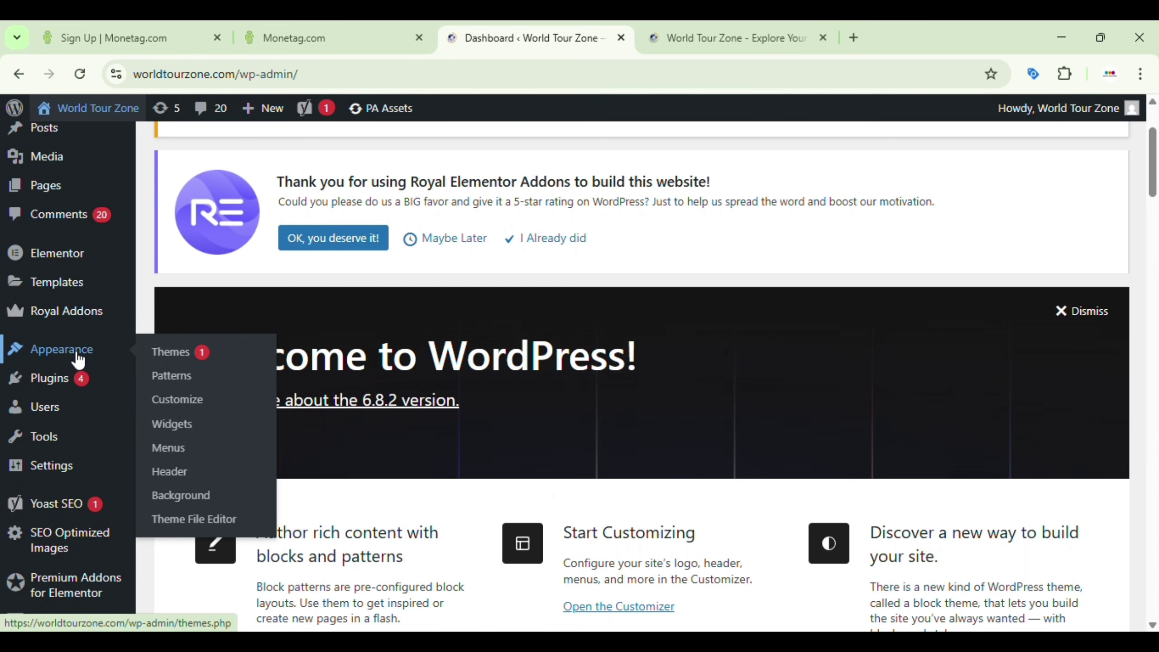
{"action": "left_click", "coordinate": [194, 521]}
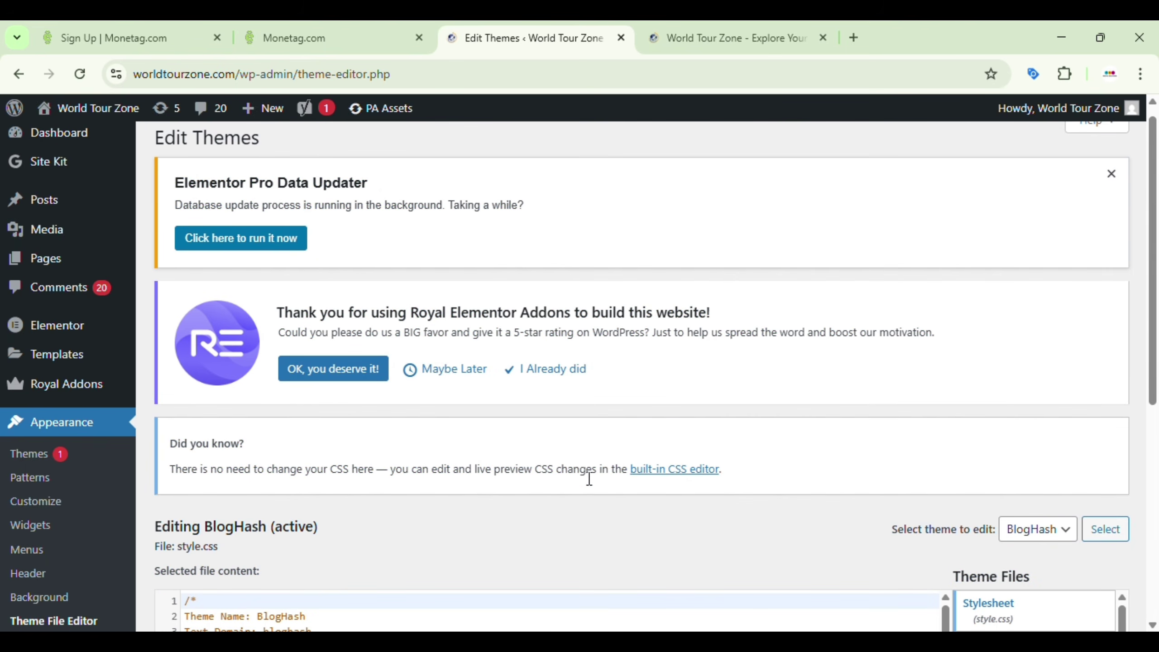
{"action": "scroll", "coordinate": [589, 479], "scroll_direction": "down", "scroll_amount": 9}
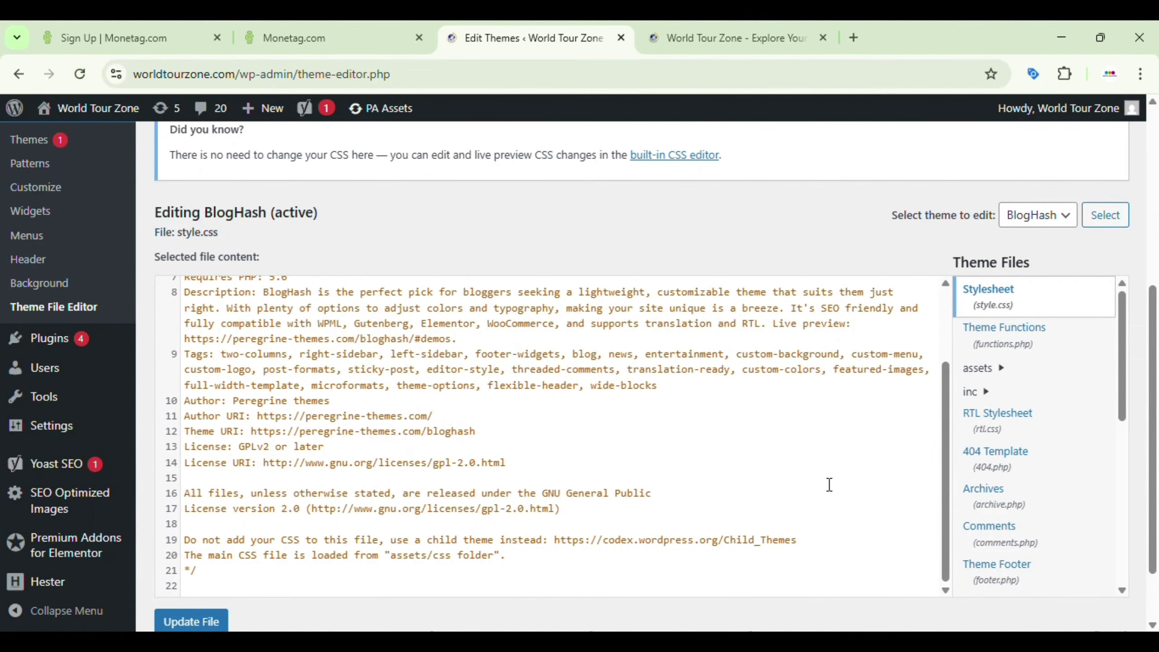
{"action": "scroll", "coordinate": [1014, 497], "scroll_direction": "down", "scroll_amount": 4}
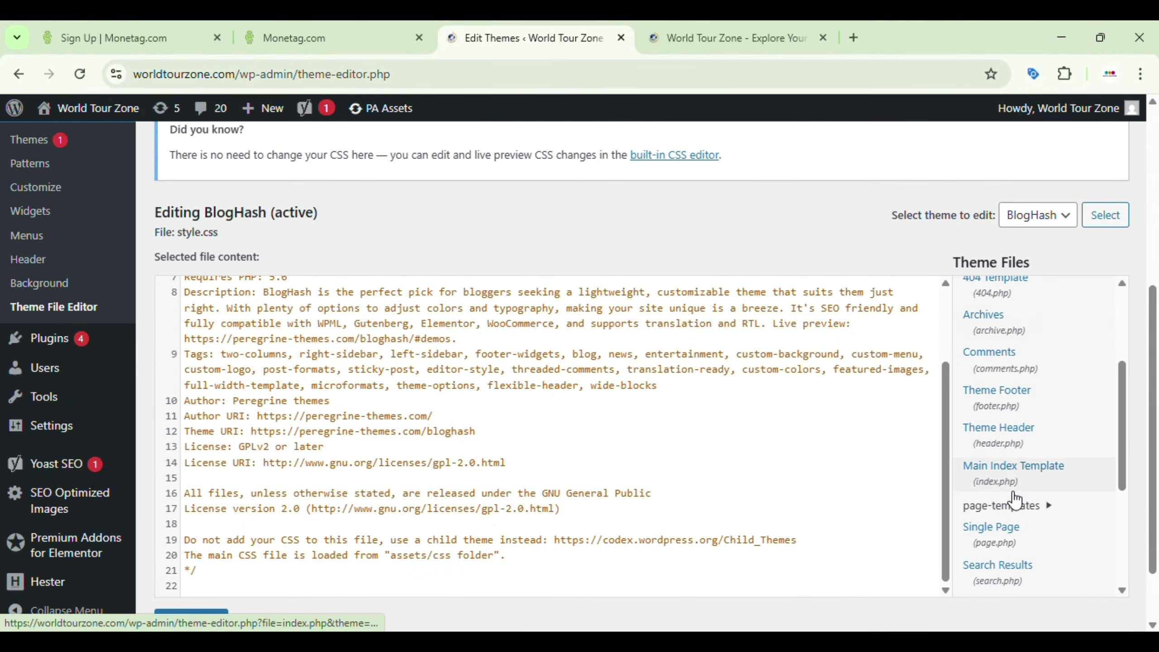
{"action": "scroll", "coordinate": [1014, 500], "scroll_direction": "down", "scroll_amount": 5}
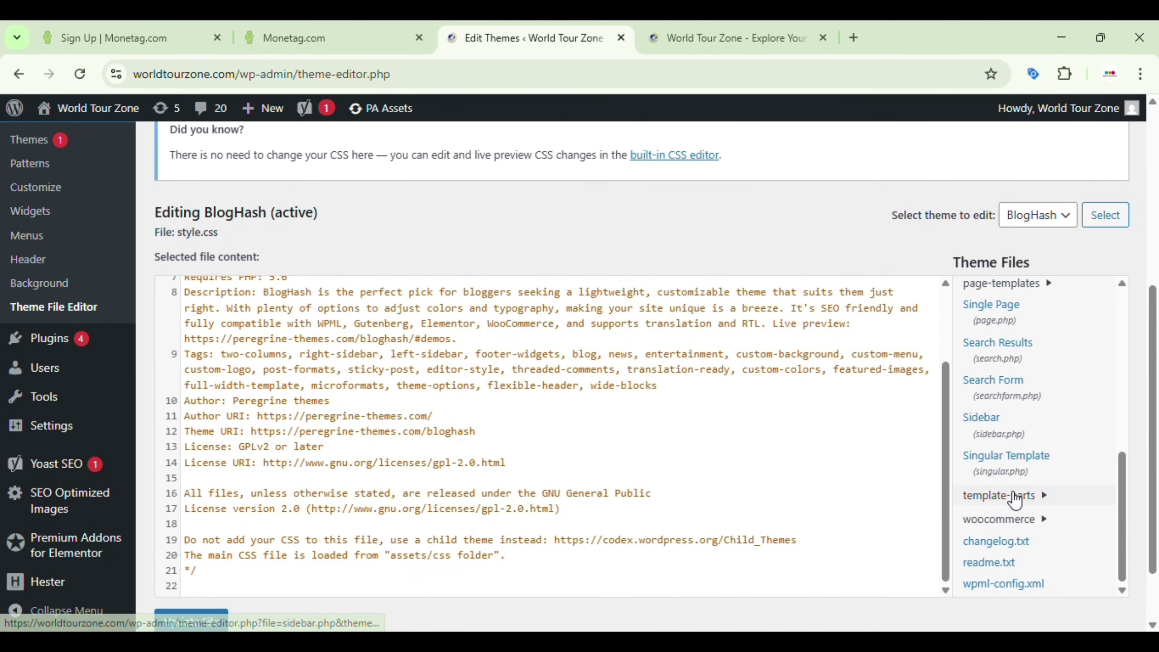
{"action": "scroll", "coordinate": [1015, 501], "scroll_direction": "up", "scroll_amount": 3}
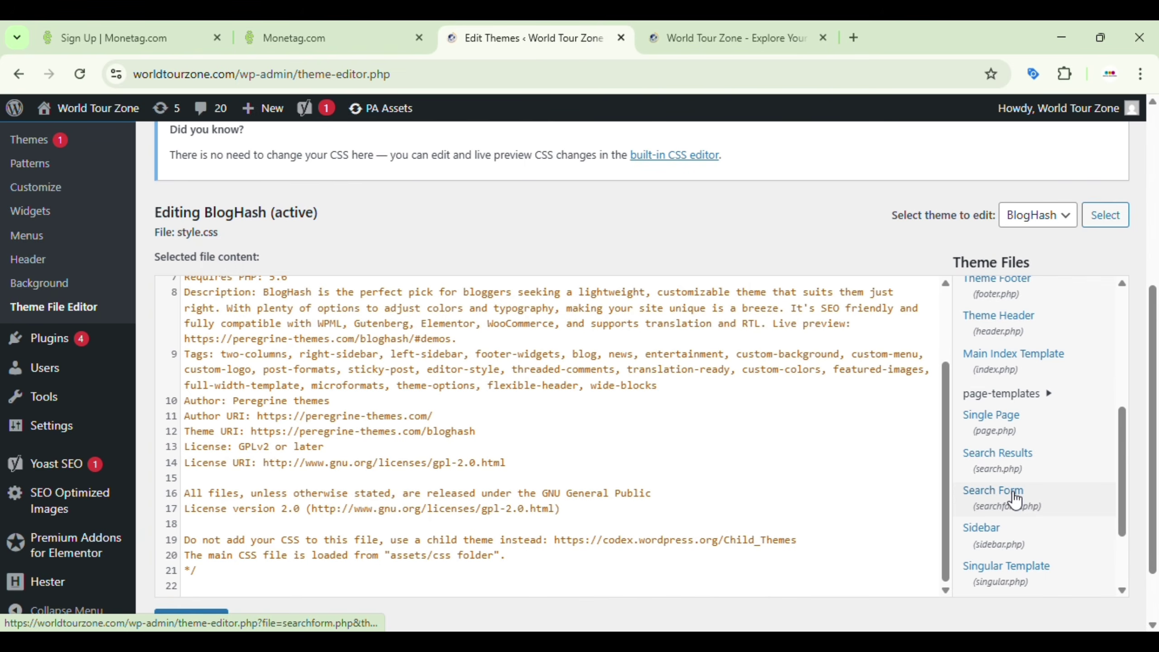
{"action": "scroll", "coordinate": [1014, 500], "scroll_direction": "up", "scroll_amount": 4}
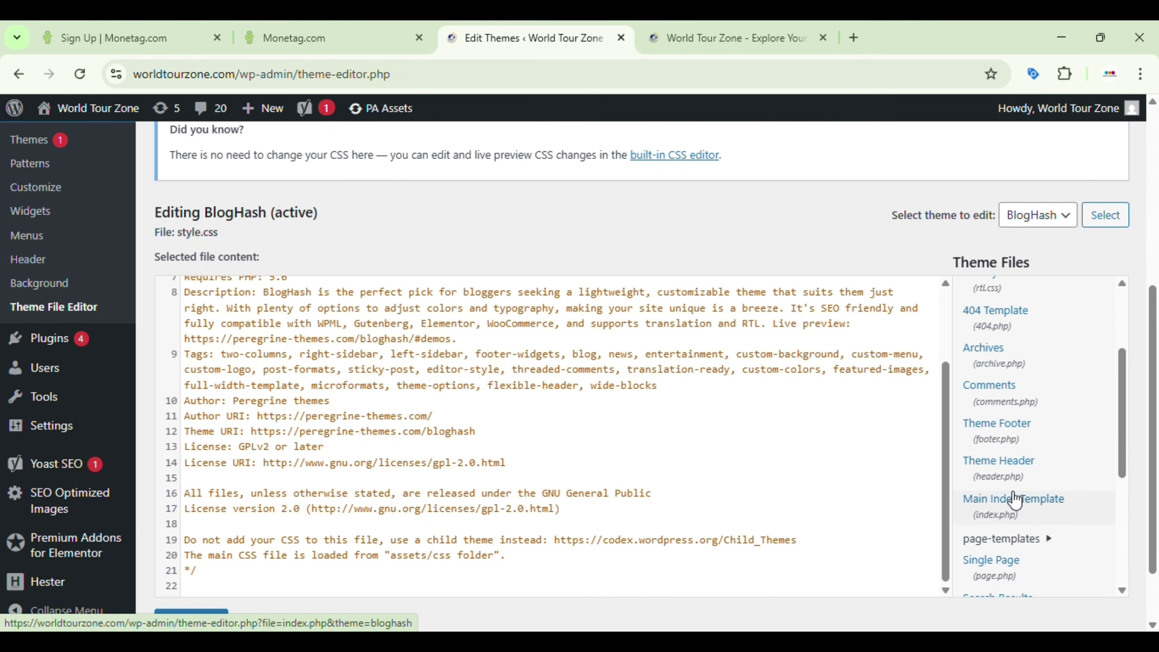
{"action": "left_click", "coordinate": [998, 469]}
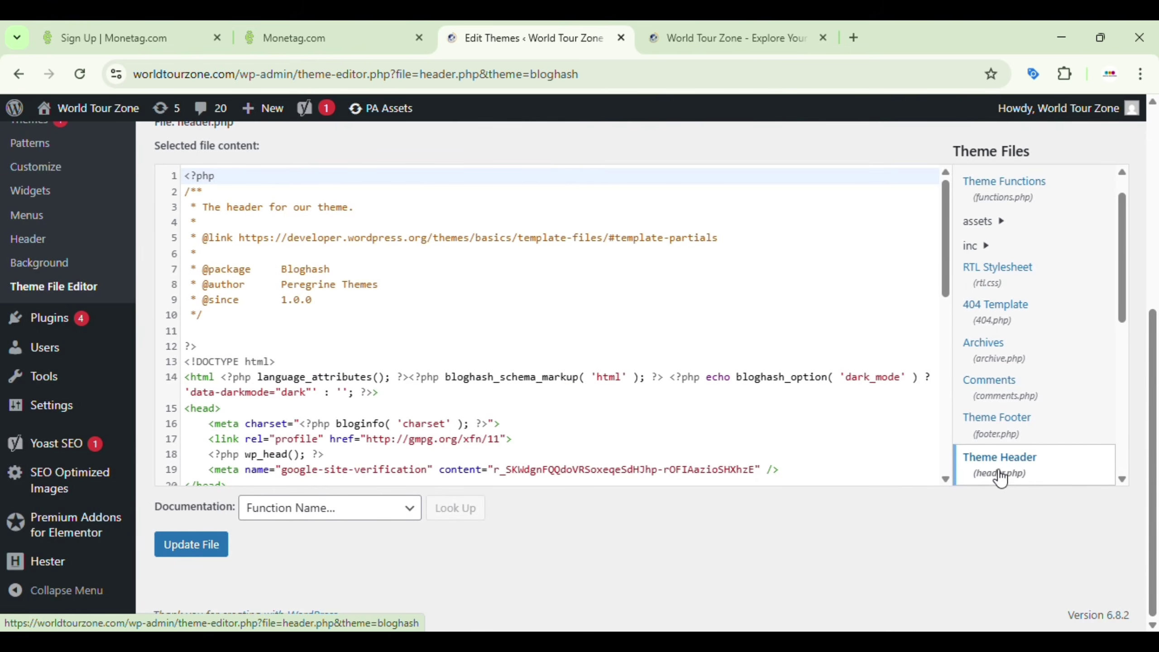
Step: Paste the Monetag meta tag on line 20 inside <head> and update header.php
{"action": "left_click", "coordinate": [411, 24]}
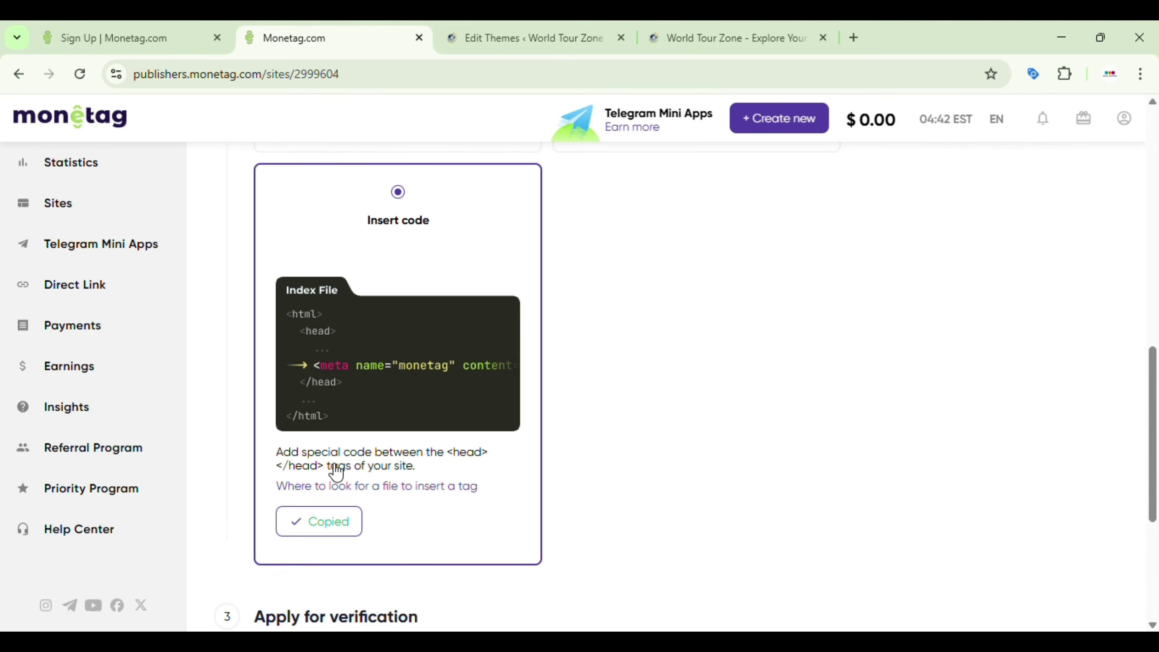
{"action": "left_click", "coordinate": [466, 29]}
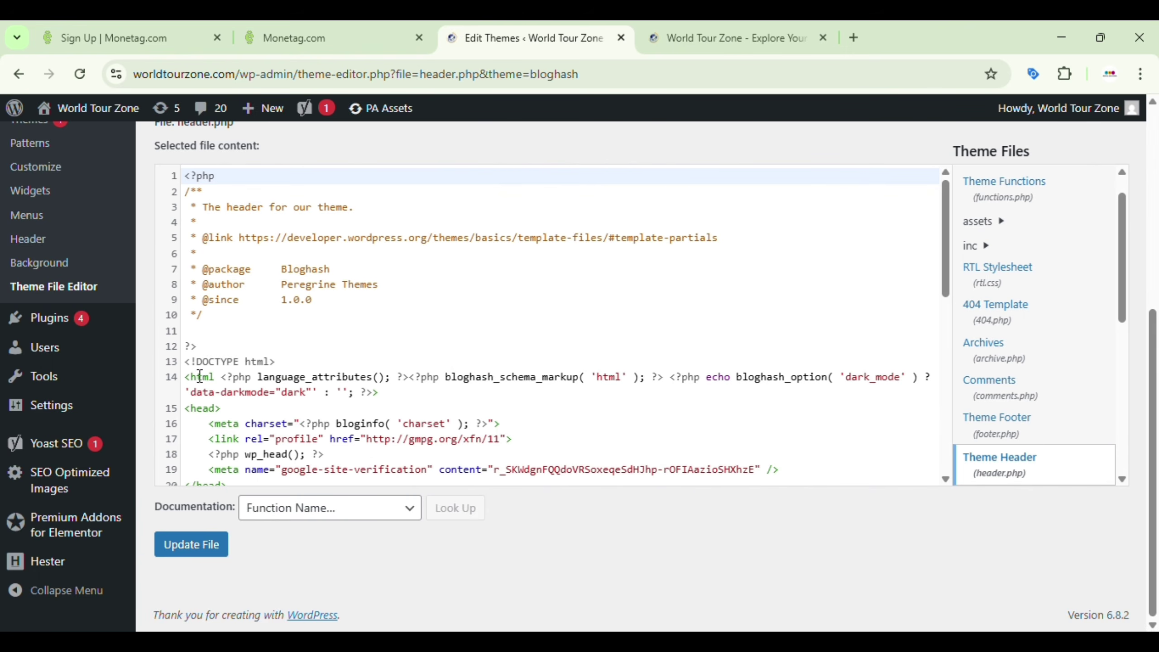
{"action": "scroll", "coordinate": [227, 409], "scroll_direction": "down", "scroll_amount": 2}
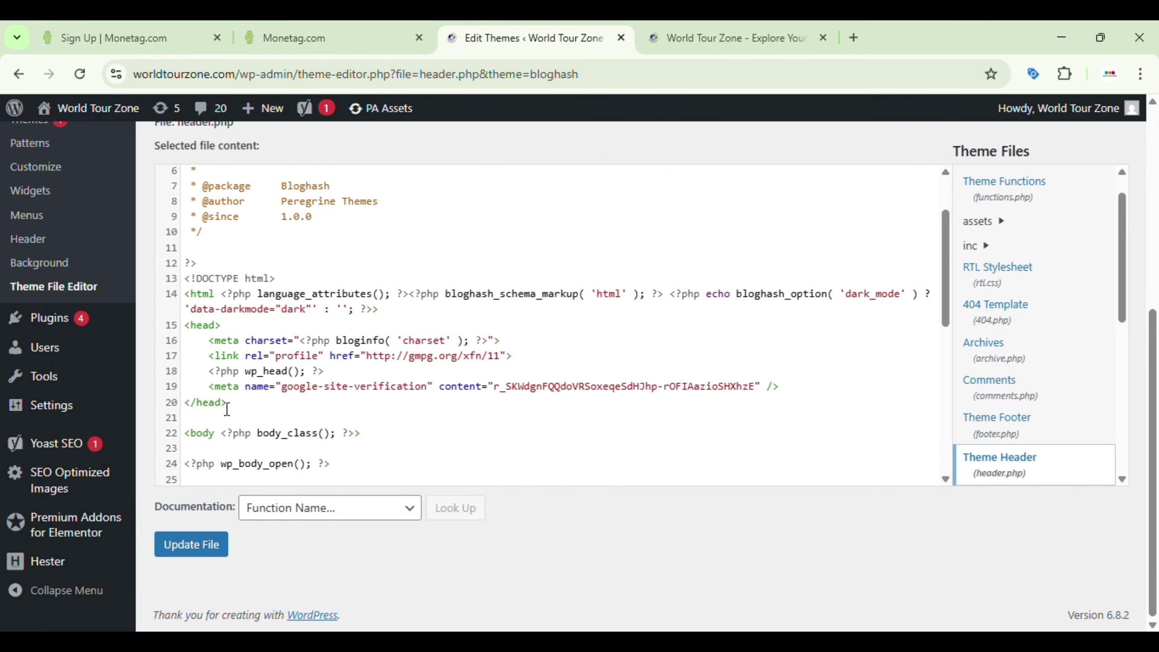
{"action": "left_click", "coordinate": [790, 388]}
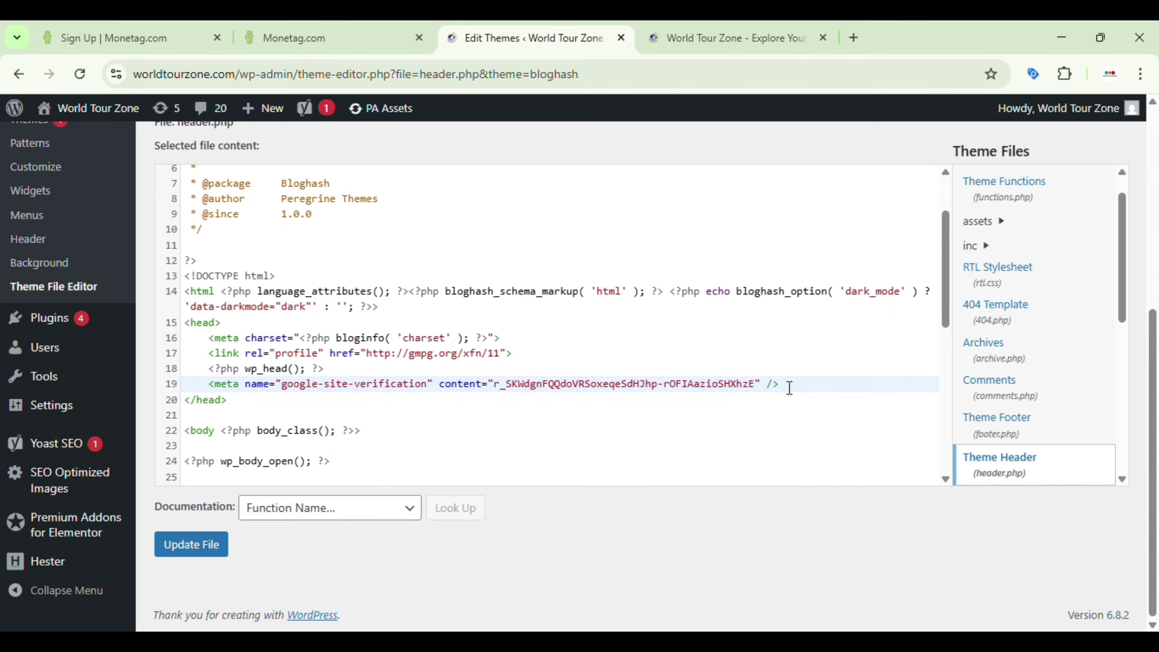
{"action": "key", "text": "Return"}
{"action": "key", "text": "ctrl+v"}
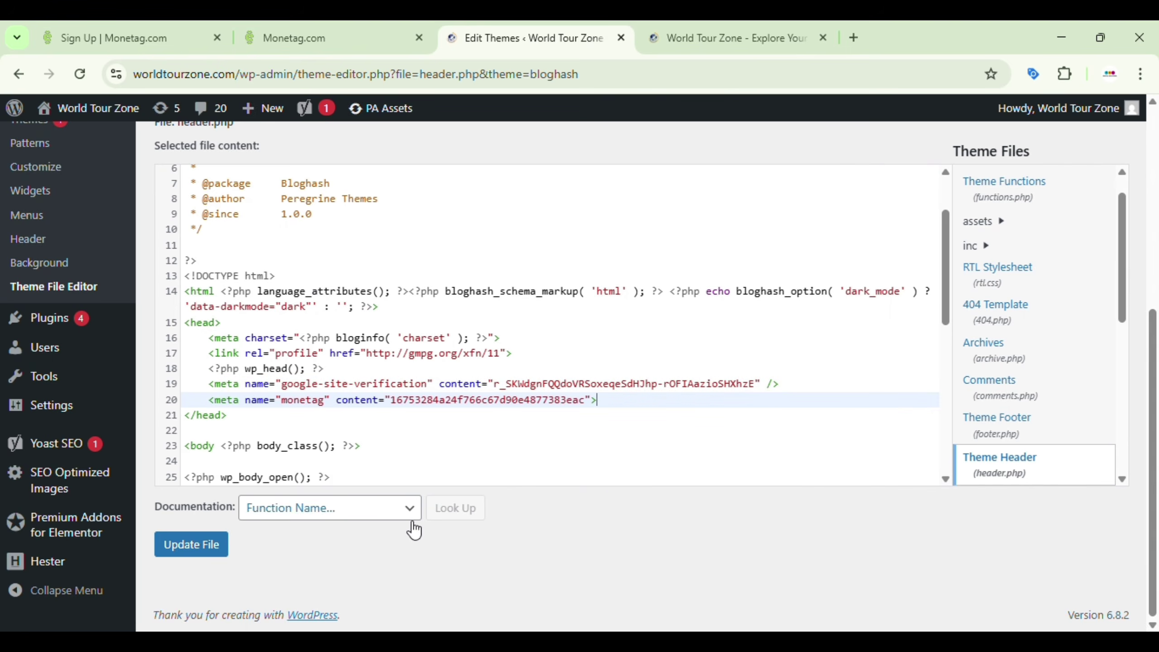
{"action": "left_click", "coordinate": [200, 553]}
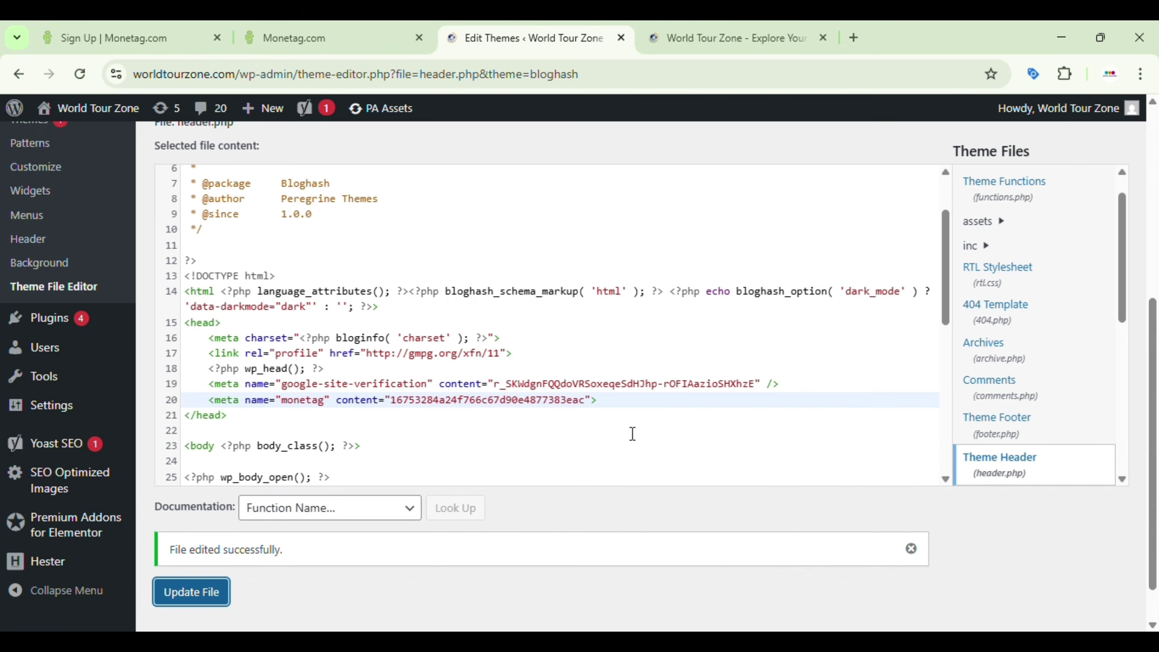
Step: Recheck the saved header.php, then submit worldtourzone.com for verification so it shows as Verified
{"action": "left_click", "coordinate": [328, 28]}
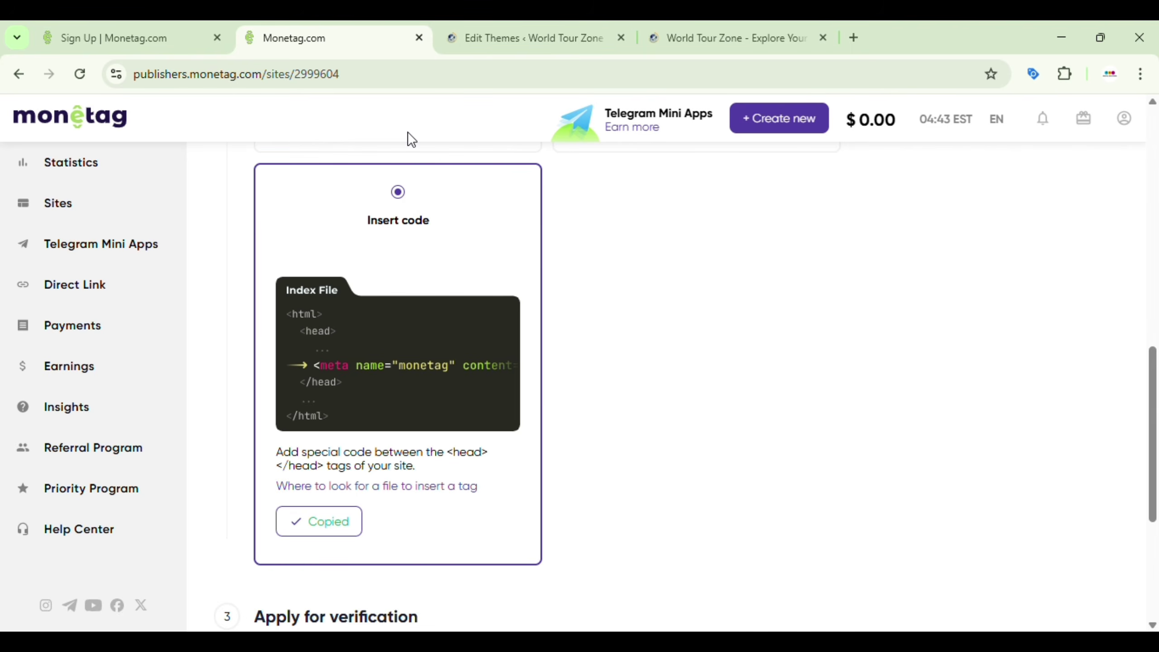
{"action": "left_click", "coordinate": [461, 36]}
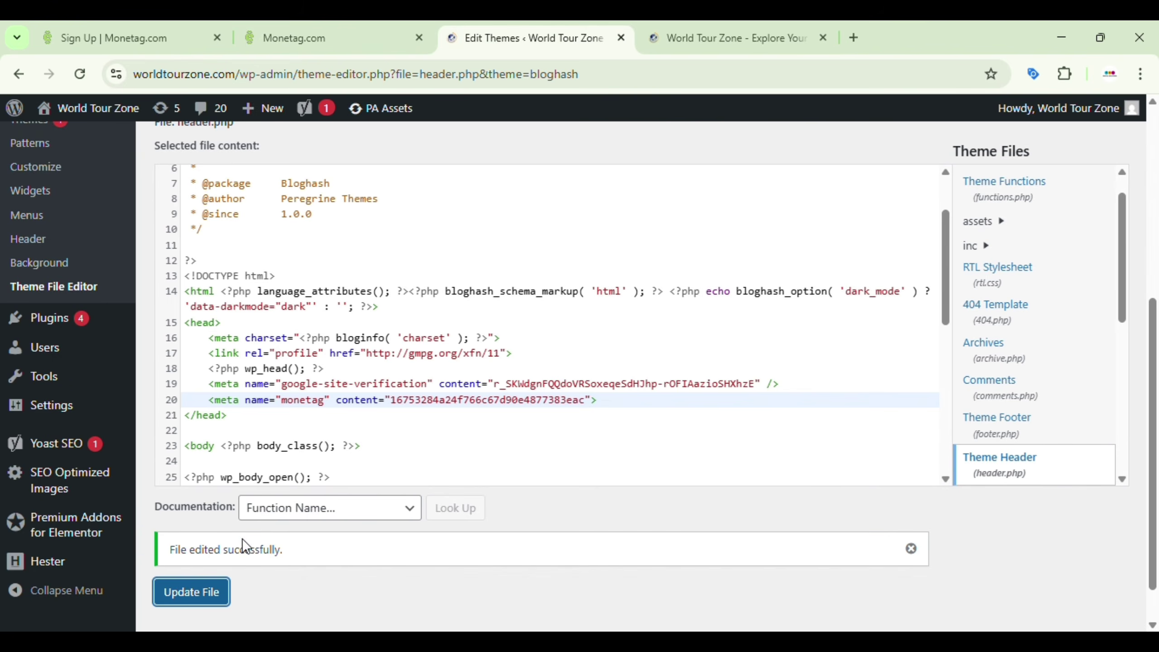
{"action": "left_click", "coordinate": [343, 28]}
{"action": "scroll", "coordinate": [526, 366], "scroll_direction": "down", "scroll_amount": 4}
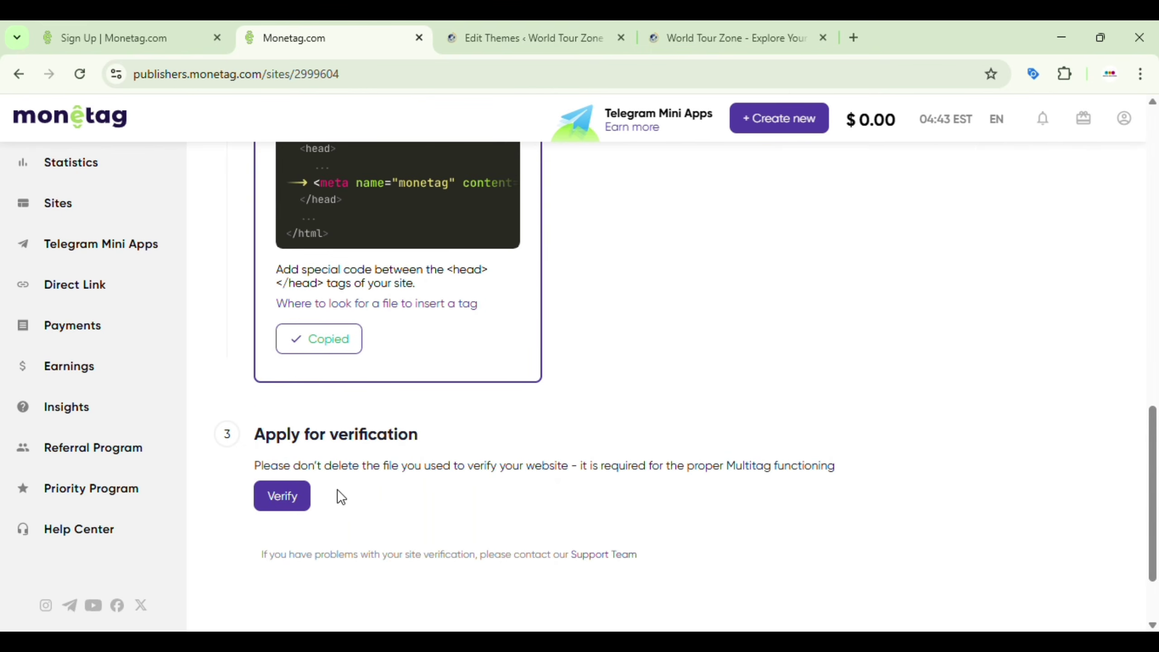
{"action": "left_click", "coordinate": [284, 495]}
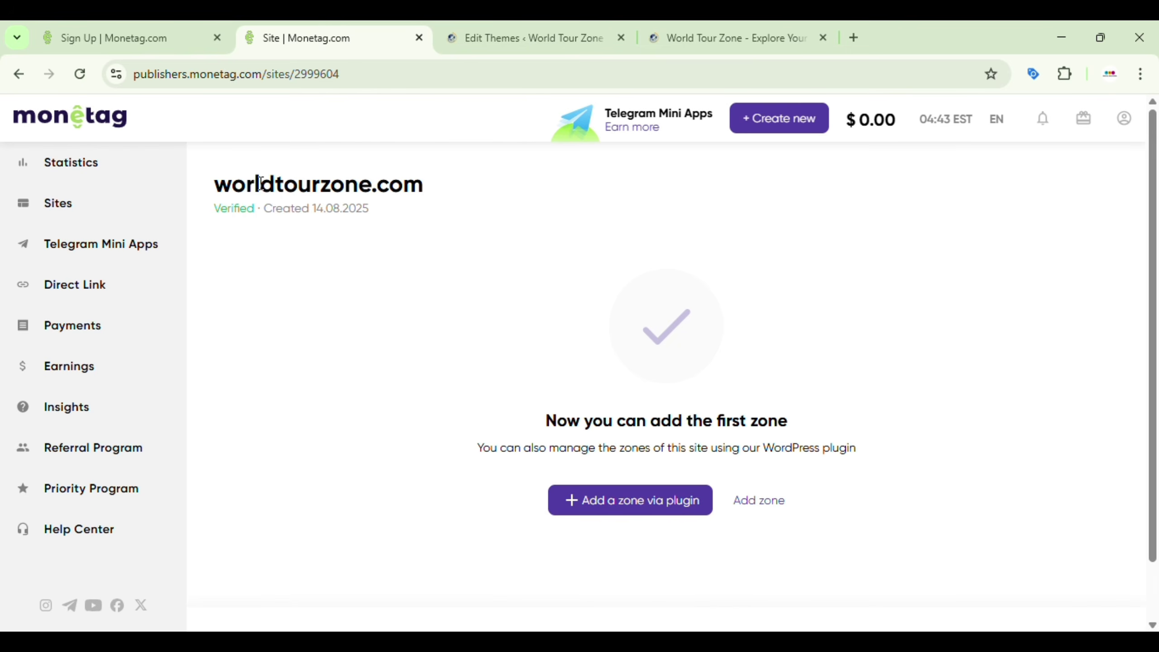
{"action": "left_click", "coordinate": [766, 28]}
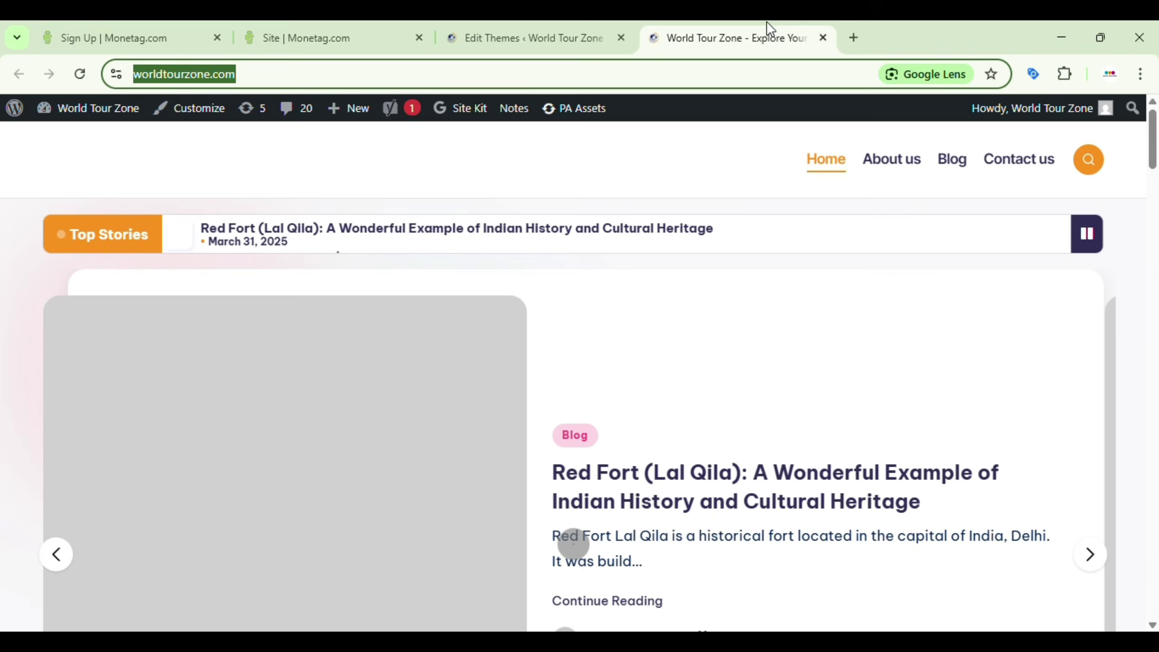
{"action": "left_click", "coordinate": [278, 39]}
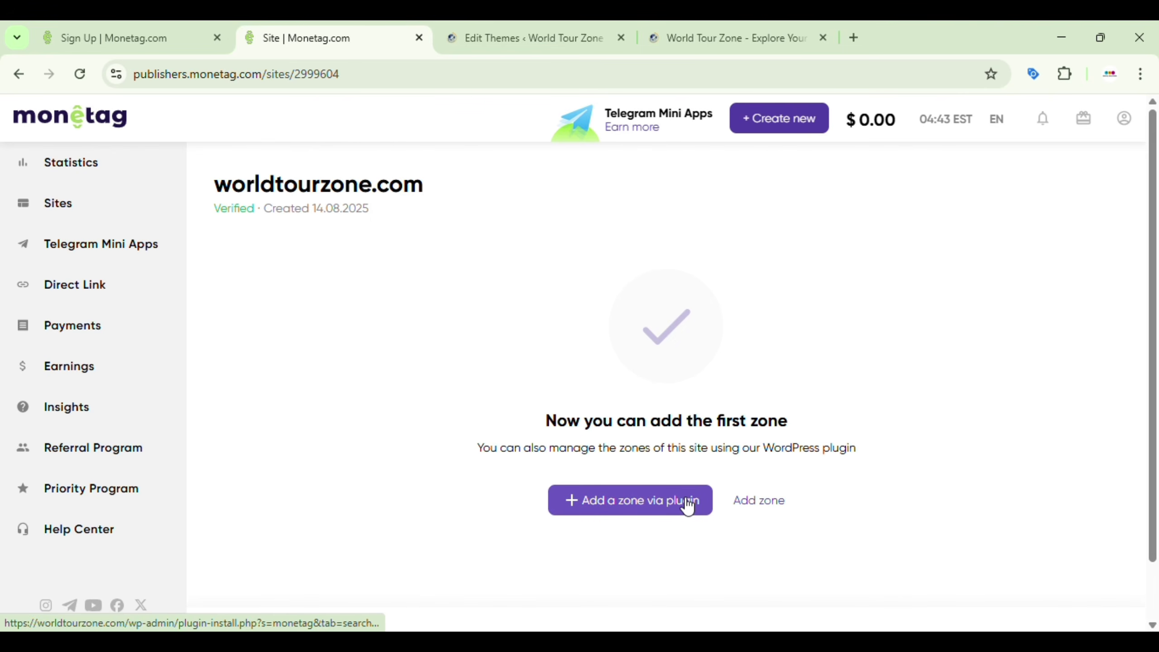
Step: Start a new zone for worldtourzone.com and browse the formats: Multitag, Onclick, Push Notifications, banner, Direct Link
{"action": "left_click", "coordinate": [758, 504]}
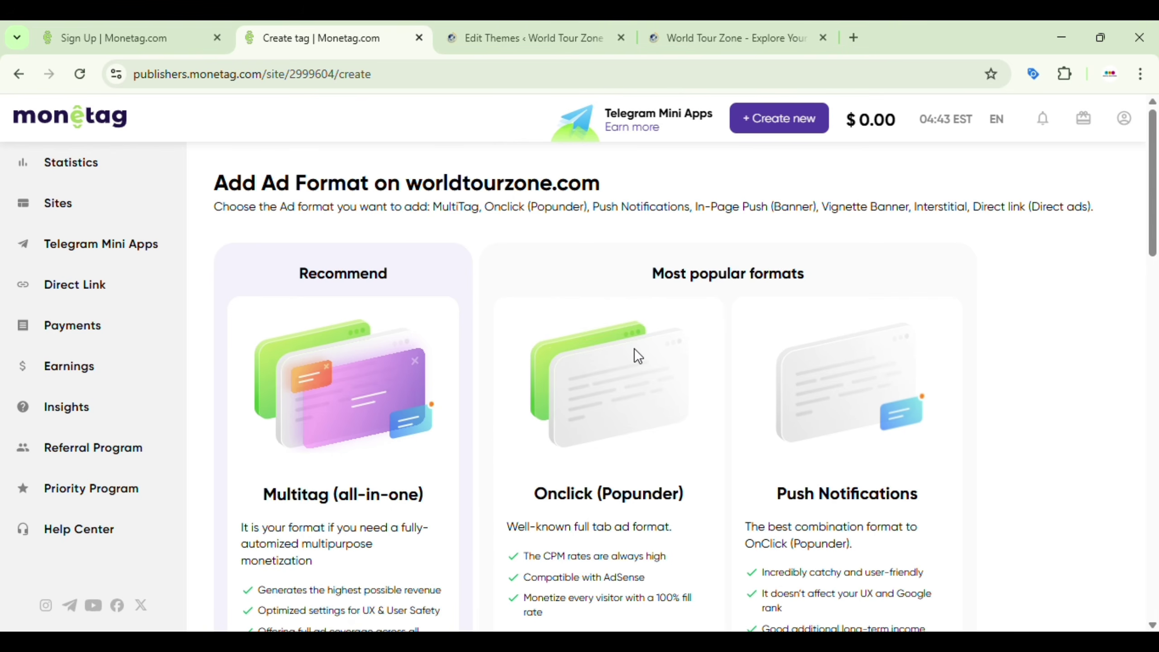
{"action": "scroll", "coordinate": [647, 447], "scroll_direction": "down", "scroll_amount": 5}
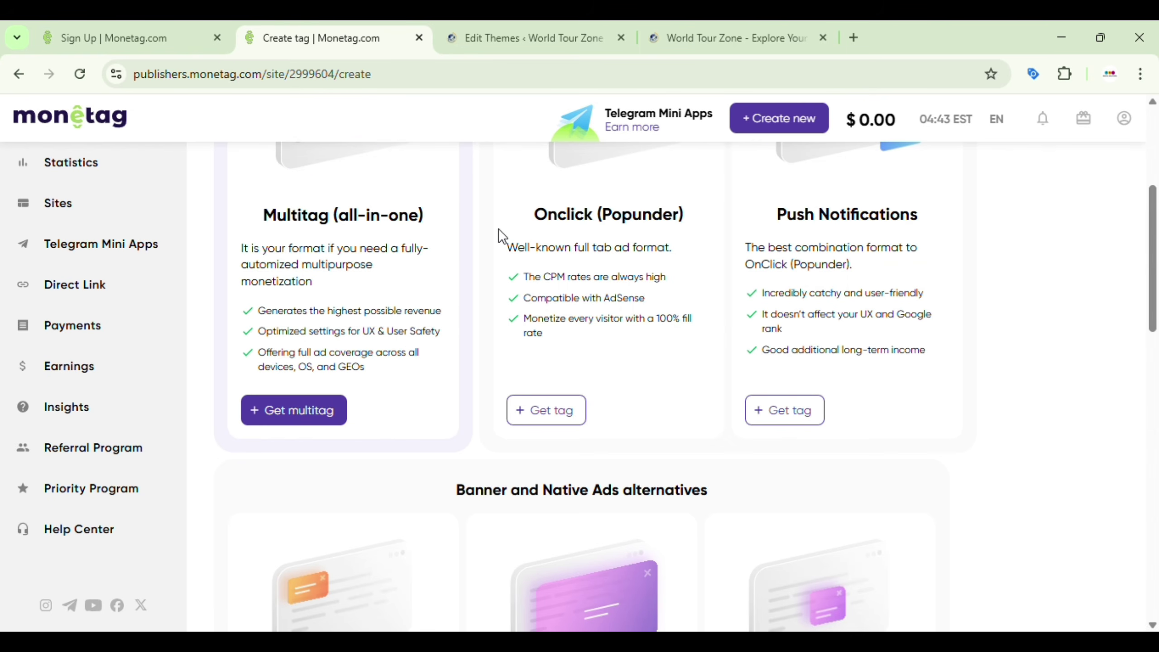
{"action": "scroll", "coordinate": [705, 245], "scroll_direction": "up", "scroll_amount": 5}
{"action": "scroll", "coordinate": [707, 251], "scroll_direction": "down", "scroll_amount": 4}
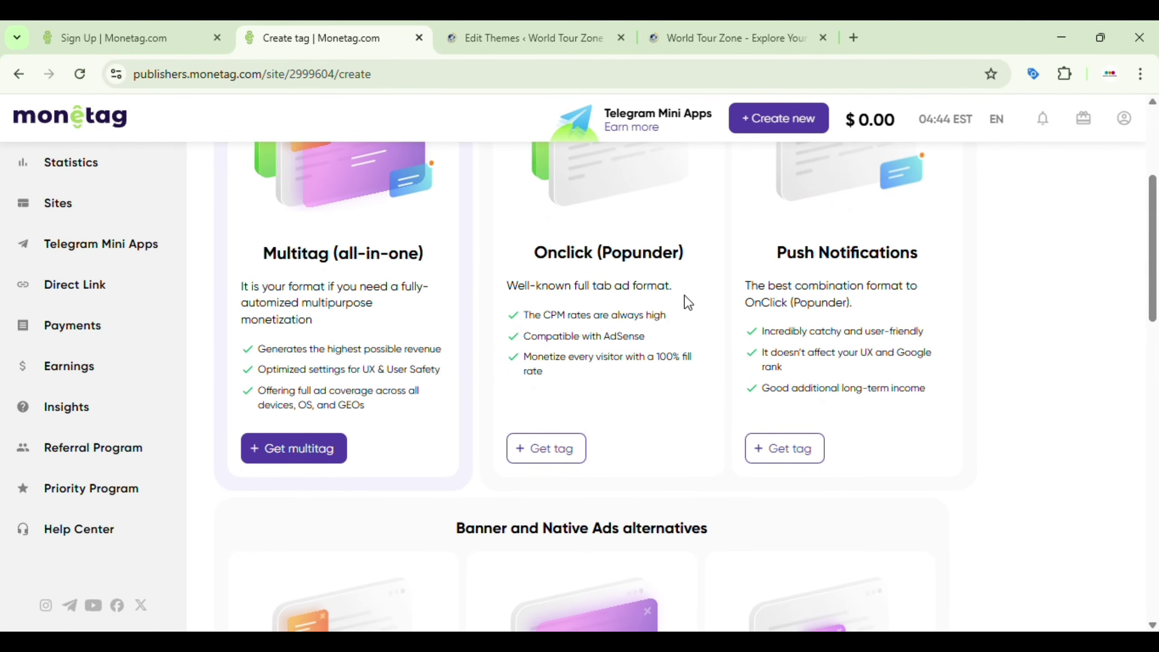
{"action": "scroll", "coordinate": [739, 319], "scroll_direction": "down", "scroll_amount": 5}
{"action": "scroll", "coordinate": [740, 327], "scroll_direction": "down", "scroll_amount": 2}
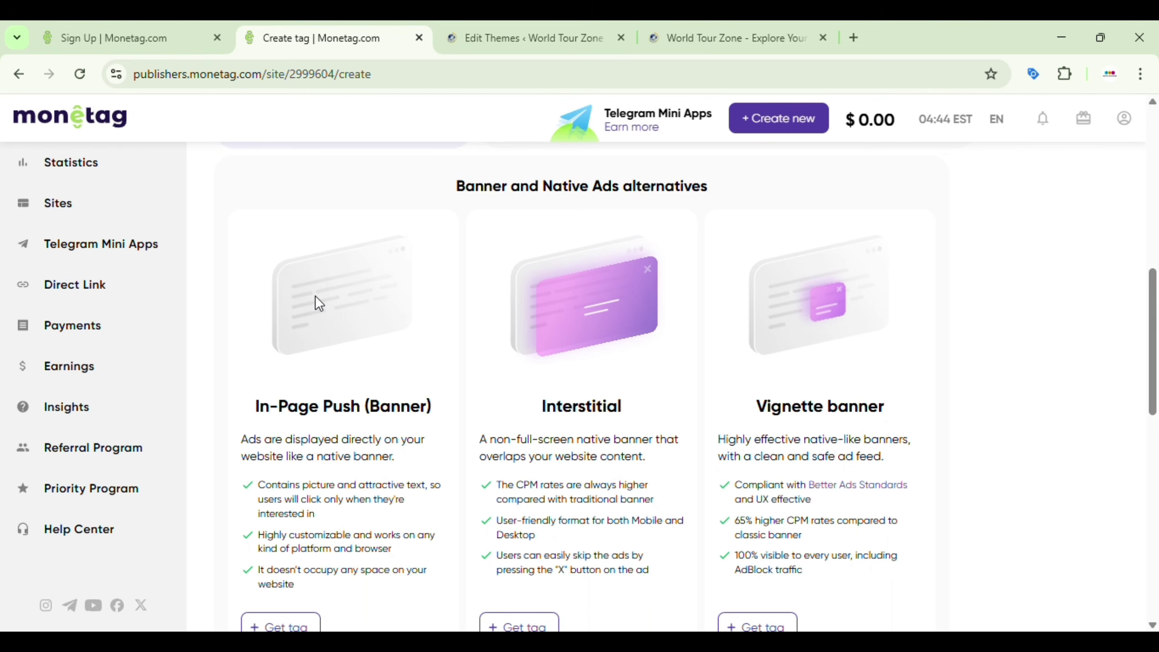
{"action": "scroll", "coordinate": [600, 458], "scroll_direction": "down", "scroll_amount": 4}
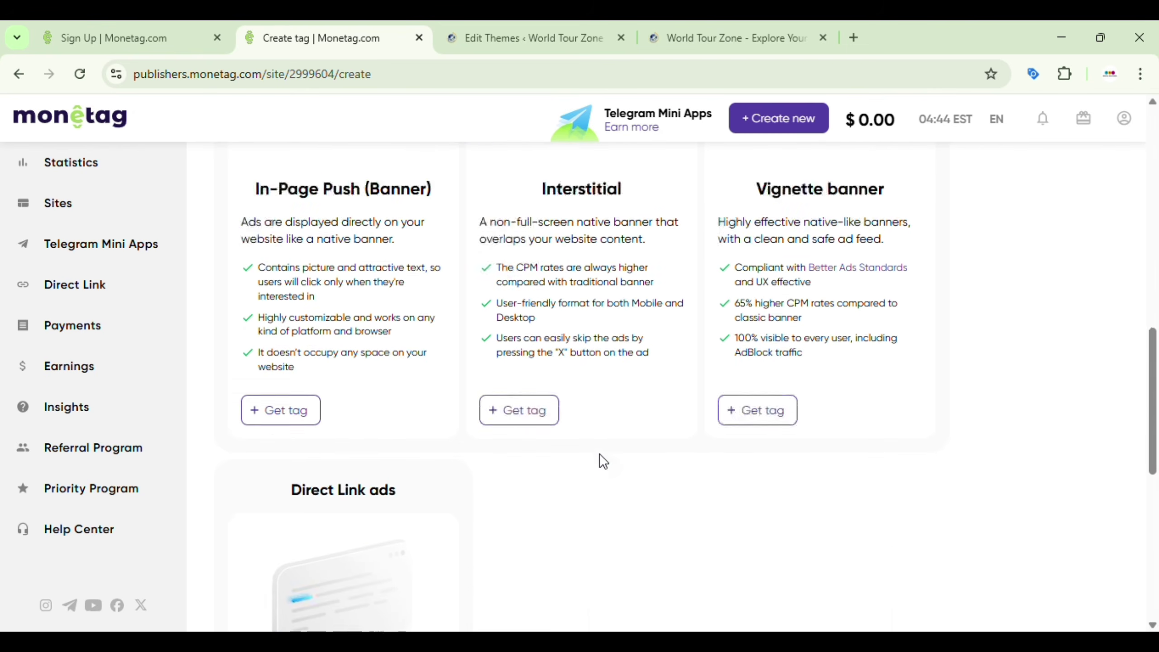
{"action": "scroll", "coordinate": [602, 461], "scroll_direction": "down", "scroll_amount": 5}
{"action": "scroll", "coordinate": [603, 461], "scroll_direction": "up", "scroll_amount": 15}
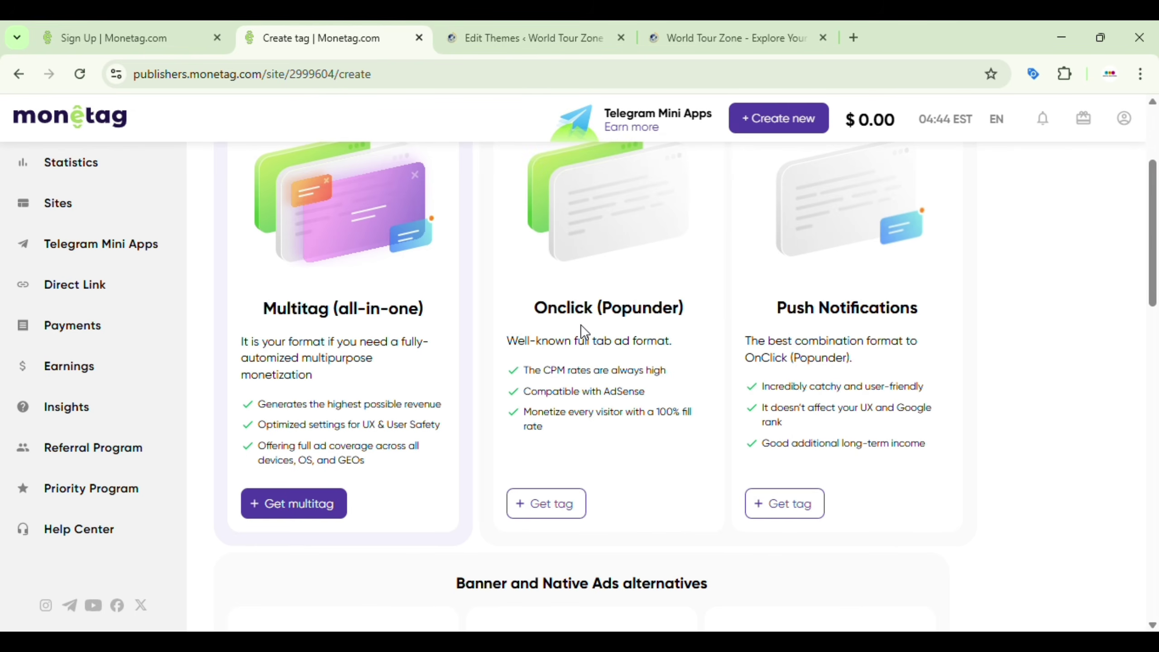
Step: Create an Onclick (Popunder) tag, copy its JavaScript code, and close the tag window
{"action": "left_click", "coordinate": [545, 514]}
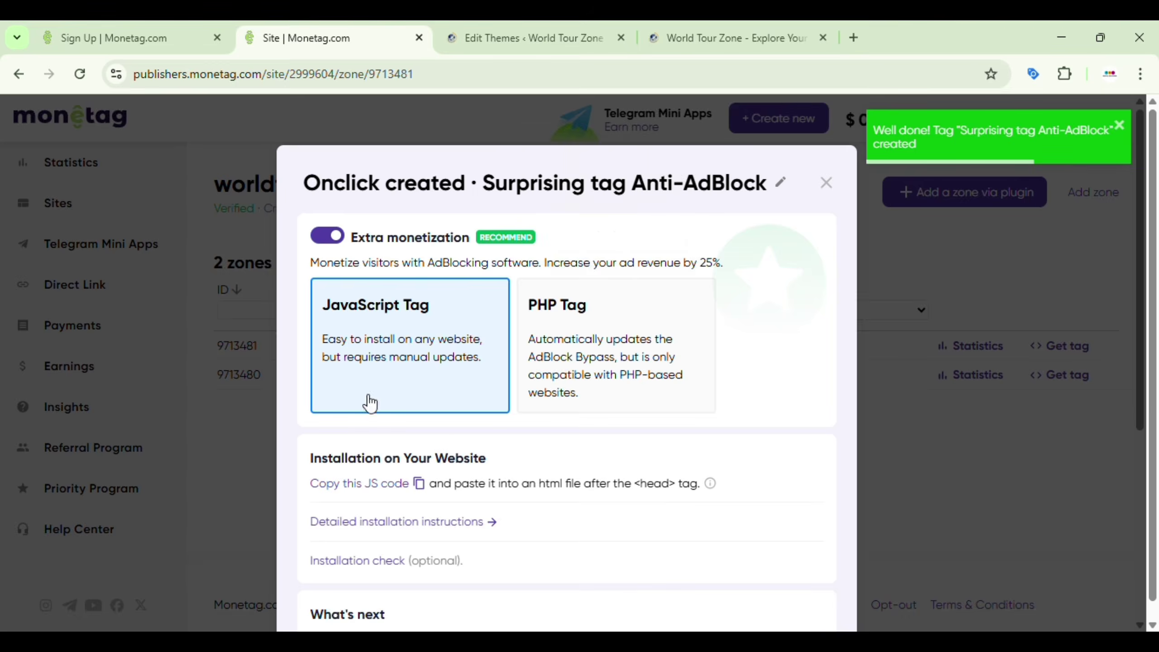
{"action": "scroll", "coordinate": [600, 397], "scroll_direction": "down", "scroll_amount": 3}
{"action": "scroll", "coordinate": [492, 478], "scroll_direction": "down", "scroll_amount": 3}
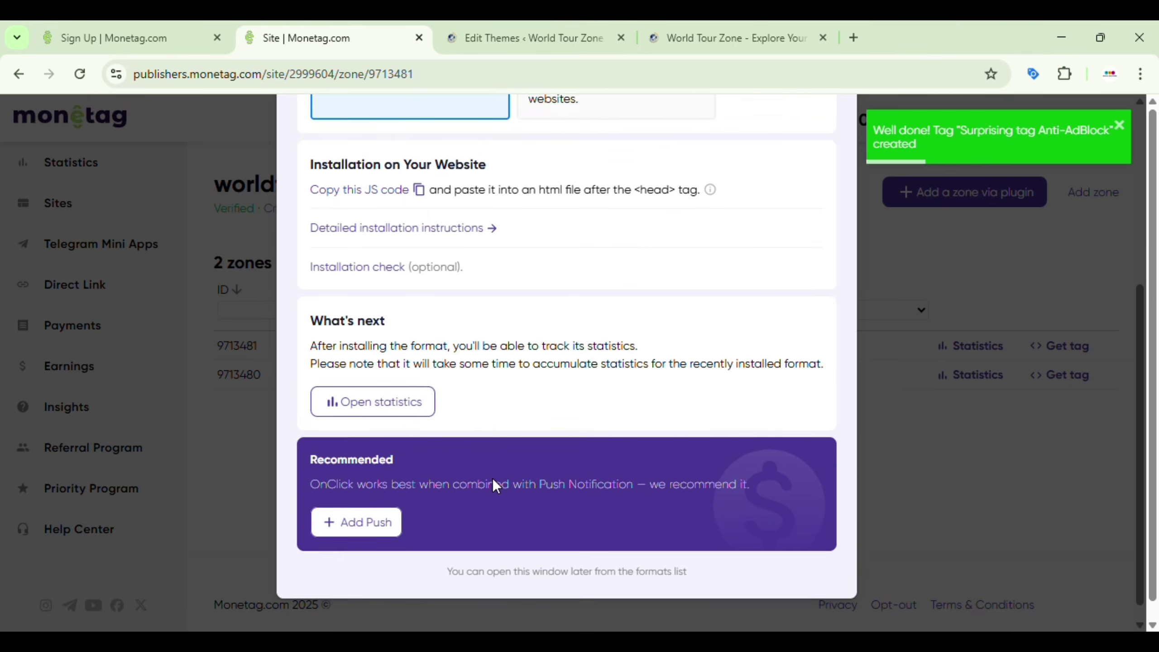
{"action": "scroll", "coordinate": [493, 479], "scroll_direction": "up", "scroll_amount": 5}
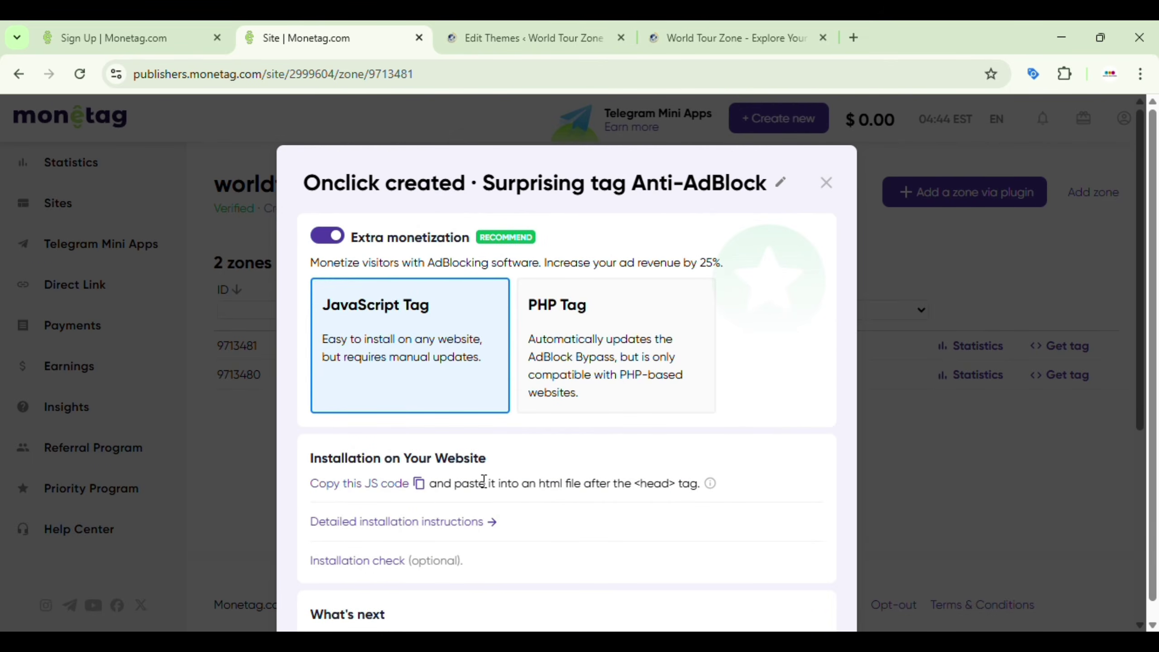
{"action": "left_click", "coordinate": [420, 486]}
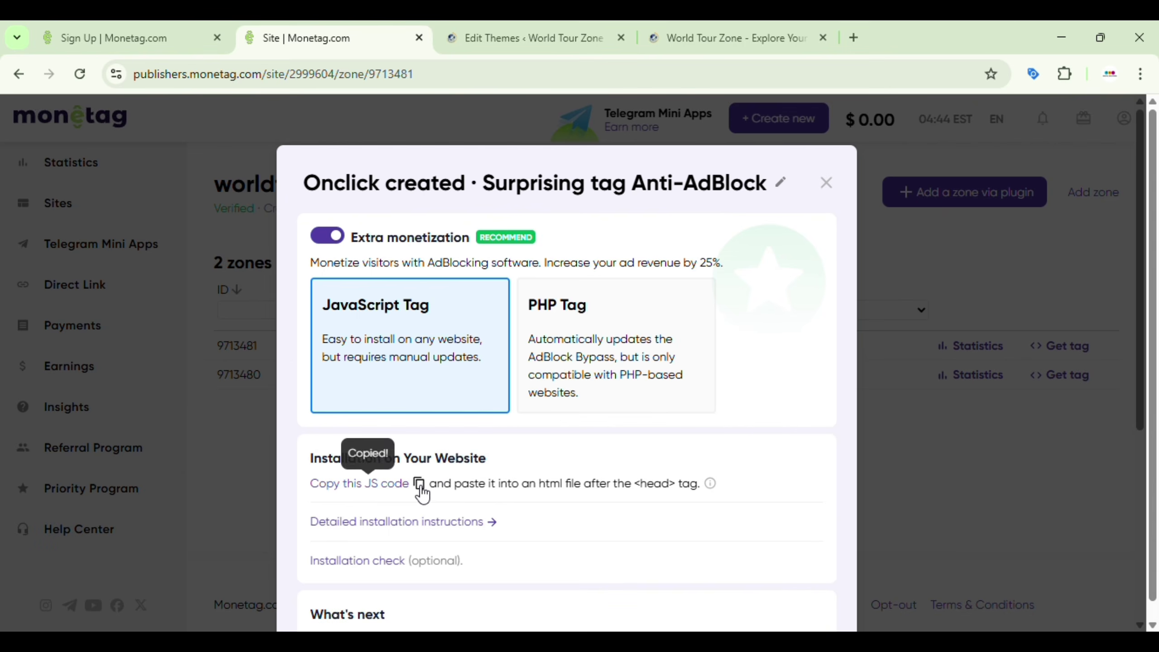
{"action": "left_click", "coordinate": [419, 484]}
{"action": "mouse_move", "coordinate": [318, 487]}
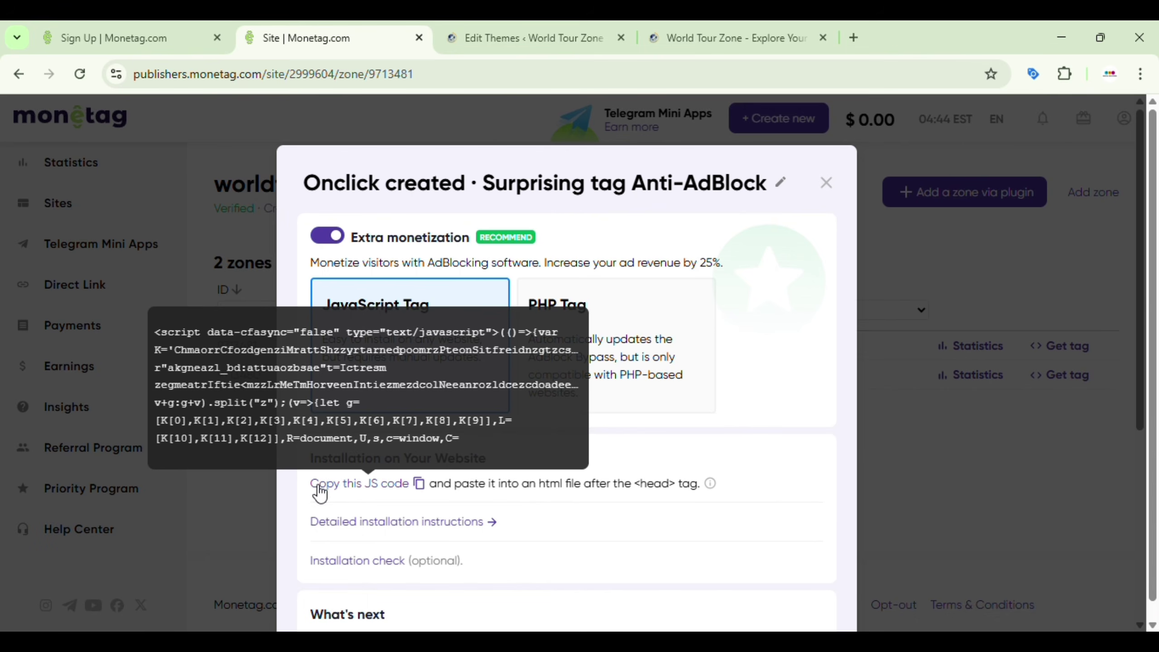
{"action": "left_click", "coordinate": [419, 484]}
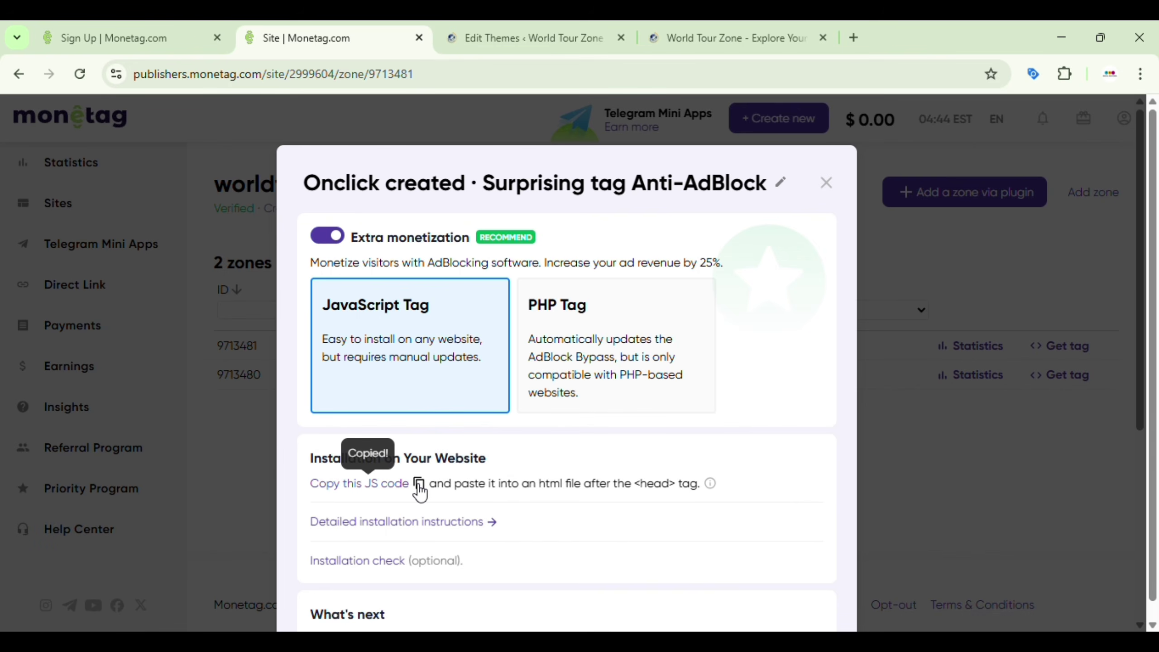
{"action": "left_click", "coordinate": [823, 183]}
Step: Reload the WordPress theme file editor, then return to the site's Monetag zones list
{"action": "left_click", "coordinate": [452, 35]}
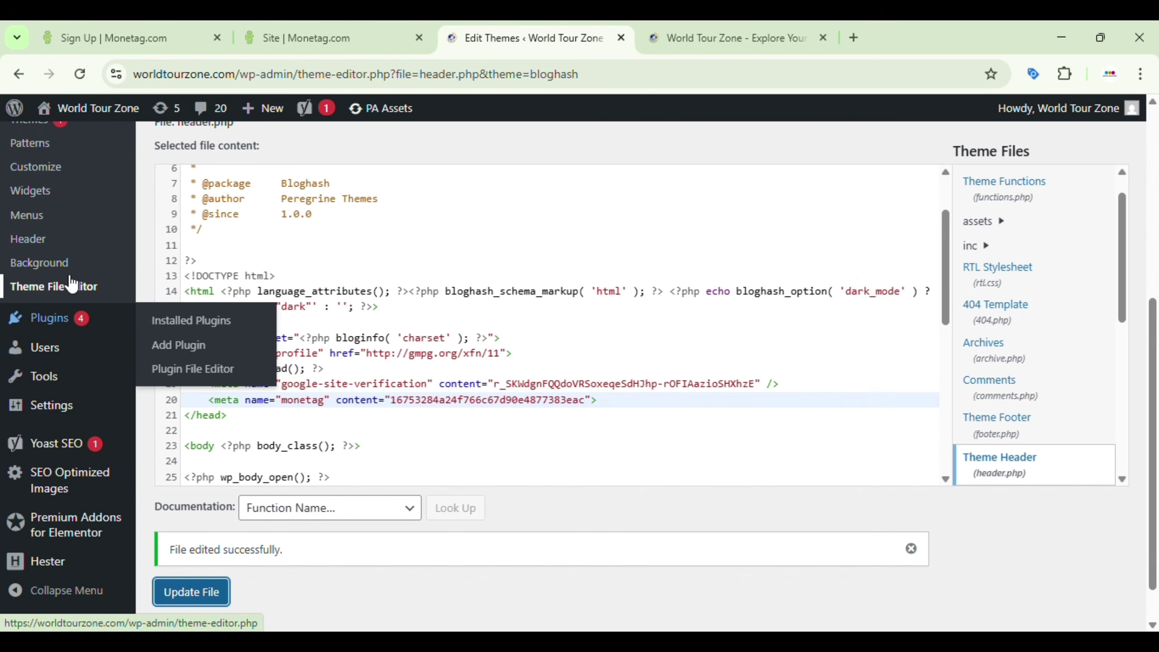
{"action": "left_click", "coordinate": [85, 286]}
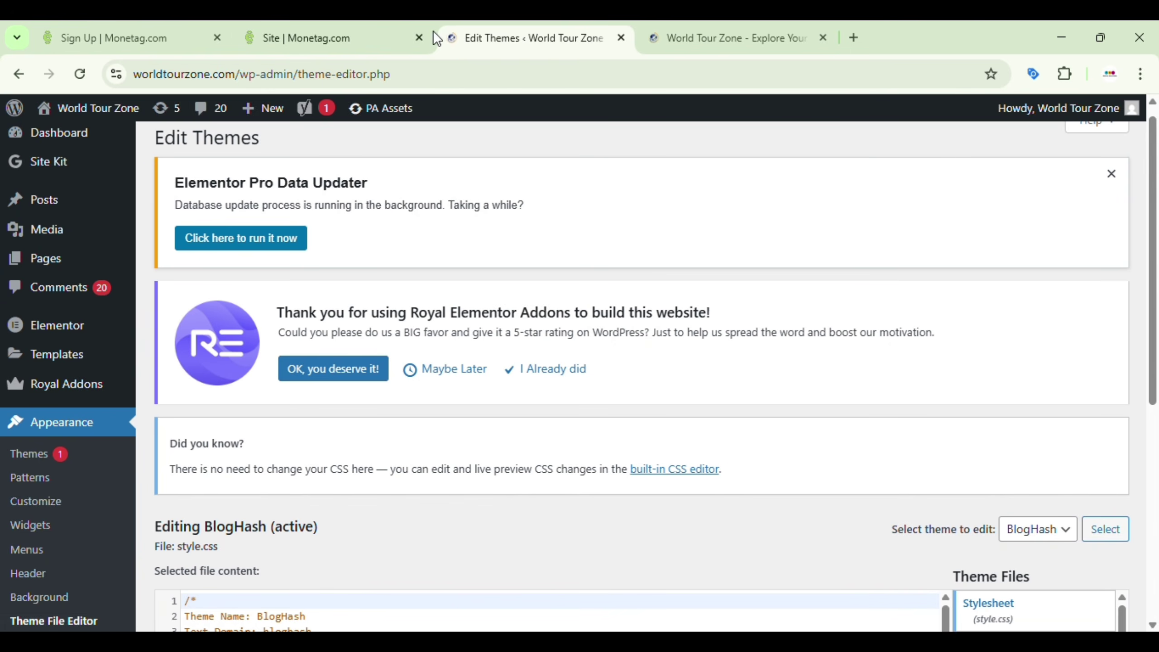
{"action": "left_click", "coordinate": [331, 35]}
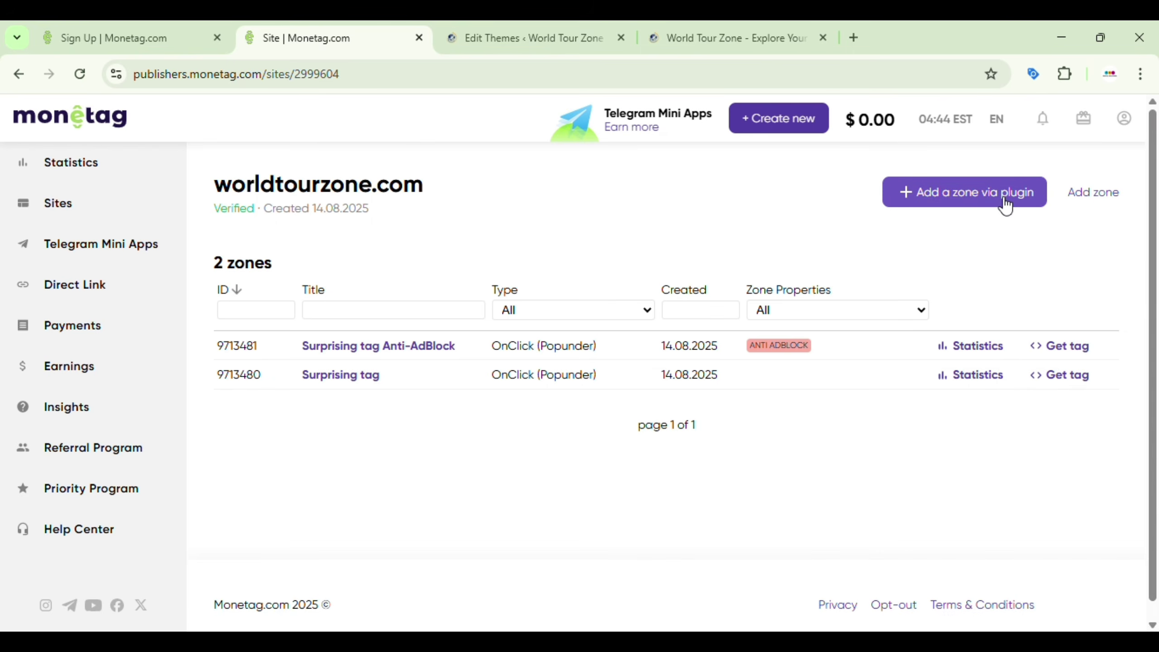
Step: Add another Onclick tag, Good tag Anti-AdBlock, copy its JS code, and switch to WordPress Edit Themes
{"action": "left_click", "coordinate": [1095, 192]}
{"action": "scroll", "coordinate": [848, 331], "scroll_direction": "down", "scroll_amount": 5}
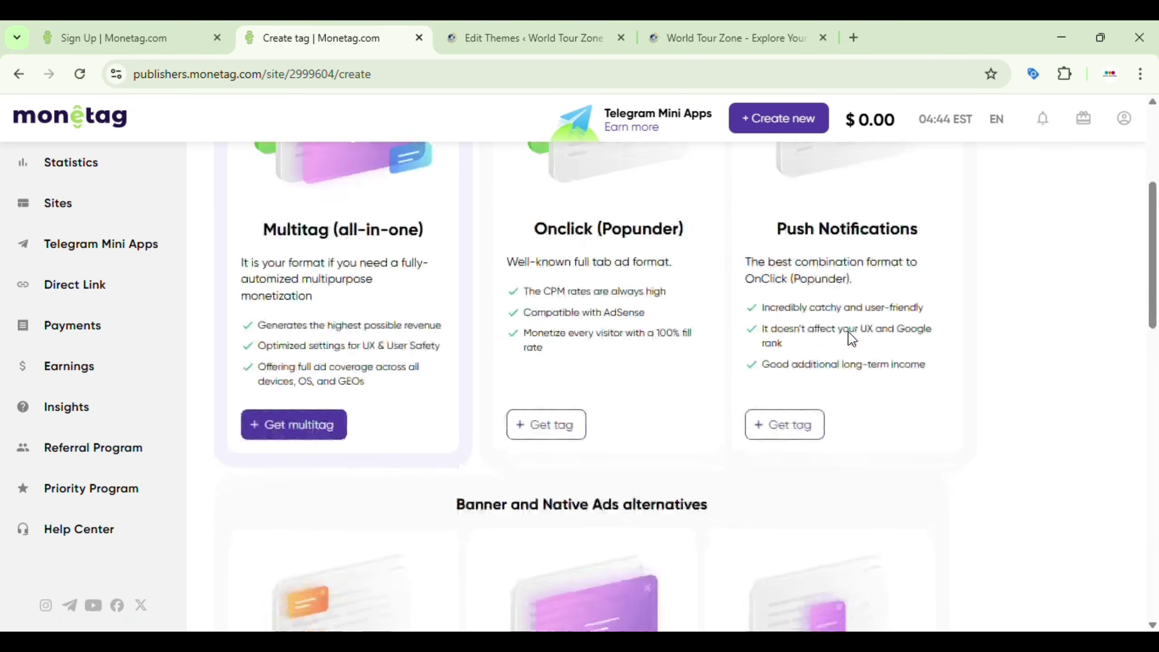
{"action": "left_click", "coordinate": [540, 405]}
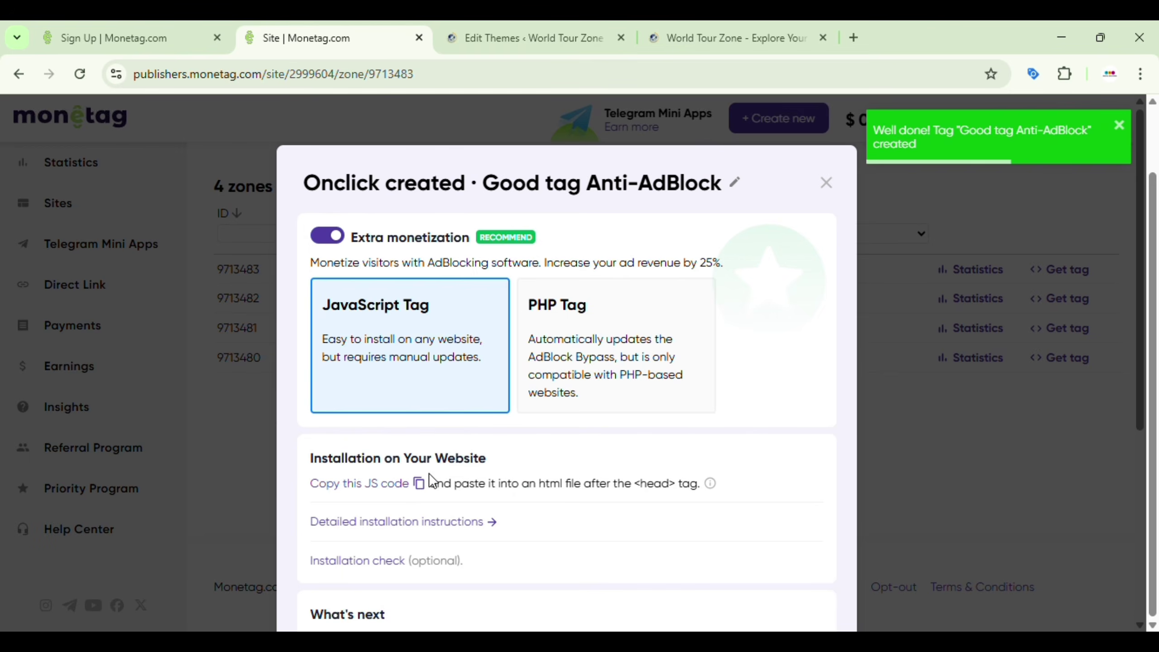
{"action": "left_click", "coordinate": [418, 484]}
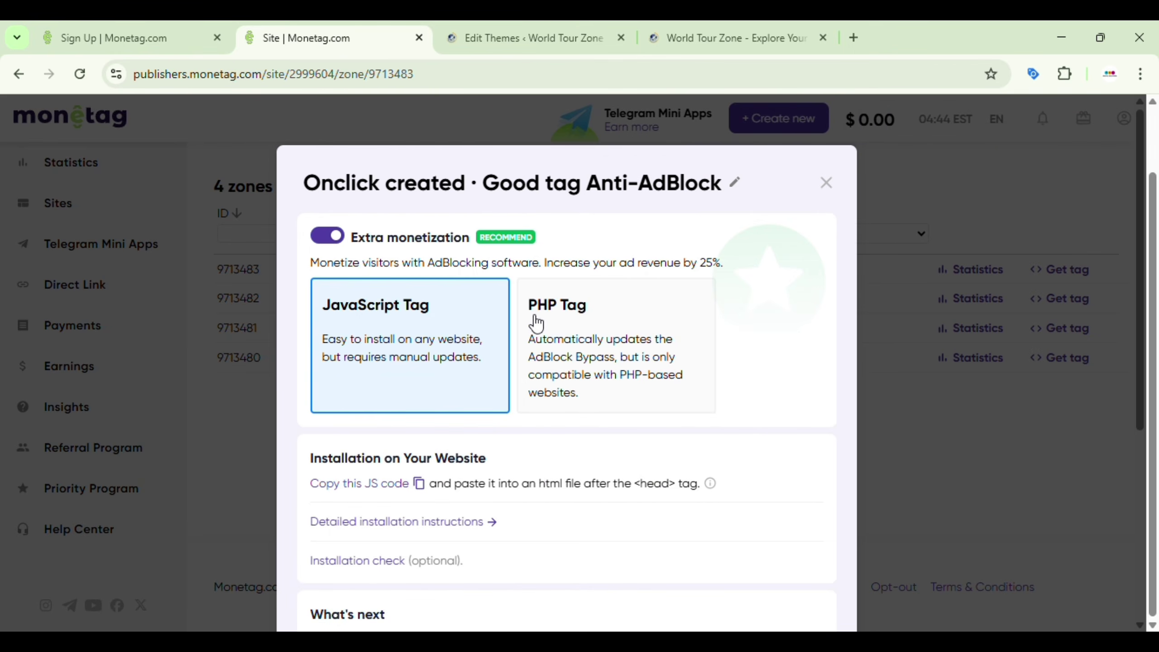
{"action": "left_click", "coordinate": [448, 24]}
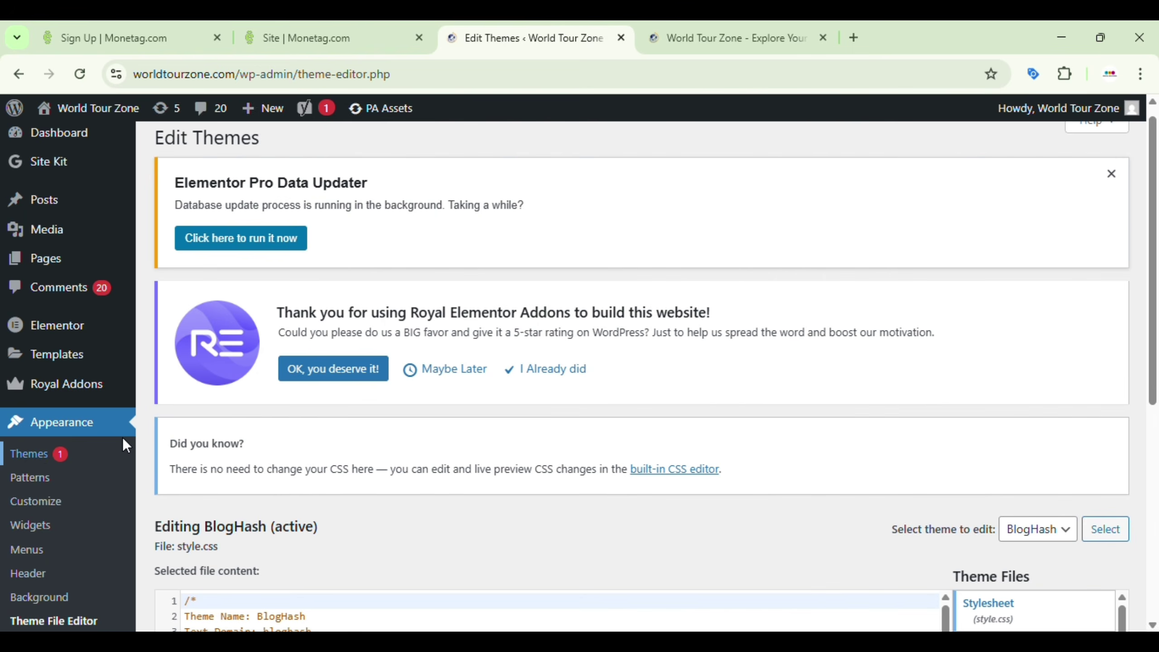
Step: Open Theme Header (header.php) in the Theme File Editor
{"action": "scroll", "coordinate": [460, 393], "scroll_direction": "down", "scroll_amount": 5}
{"action": "scroll", "coordinate": [769, 393], "scroll_direction": "down", "scroll_amount": 2}
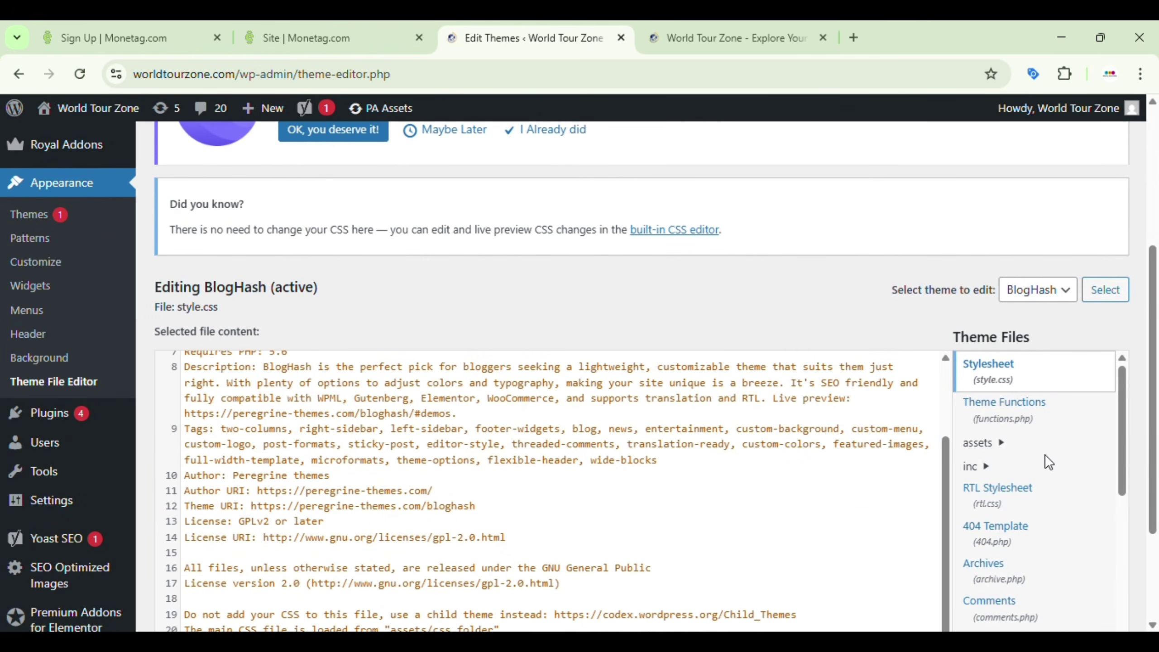
{"action": "scroll", "coordinate": [1045, 457], "scroll_direction": "down", "scroll_amount": 5}
{"action": "left_click", "coordinate": [1015, 398]}
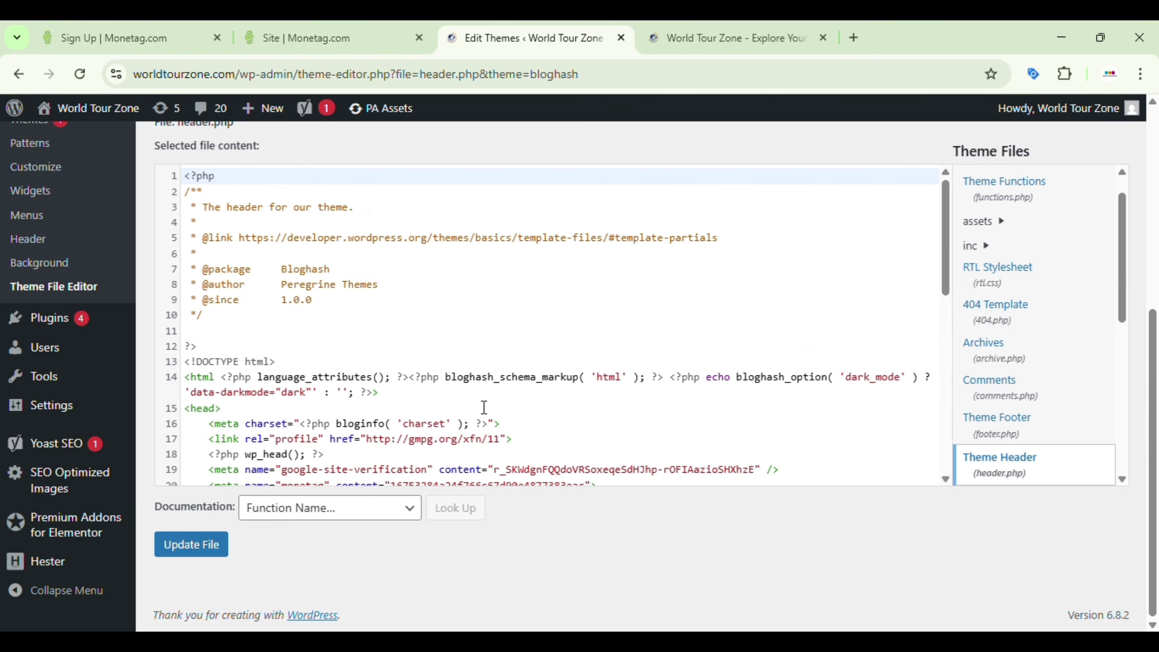
Step: Paste the Monetag Onclick script on a new line after line 20's verification meta tag
{"action": "scroll", "coordinate": [485, 408], "scroll_direction": "down", "scroll_amount": 3}
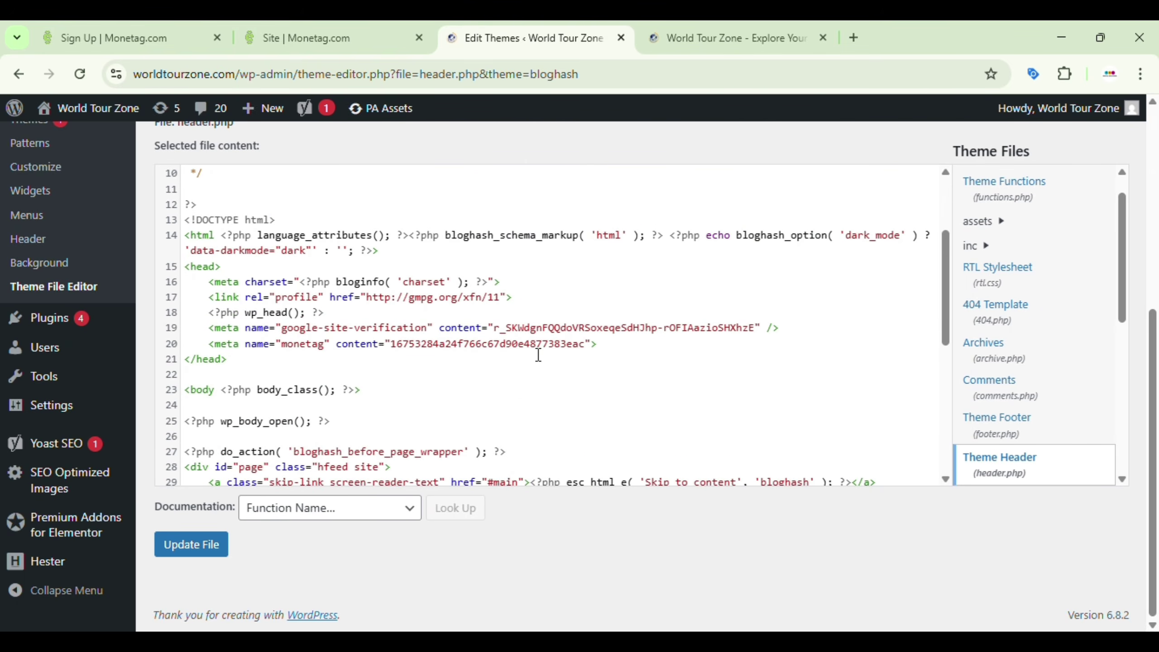
{"action": "left_click", "coordinate": [617, 350]}
{"action": "key", "text": "Return"}
{"action": "key", "text": "ctrl+v"}
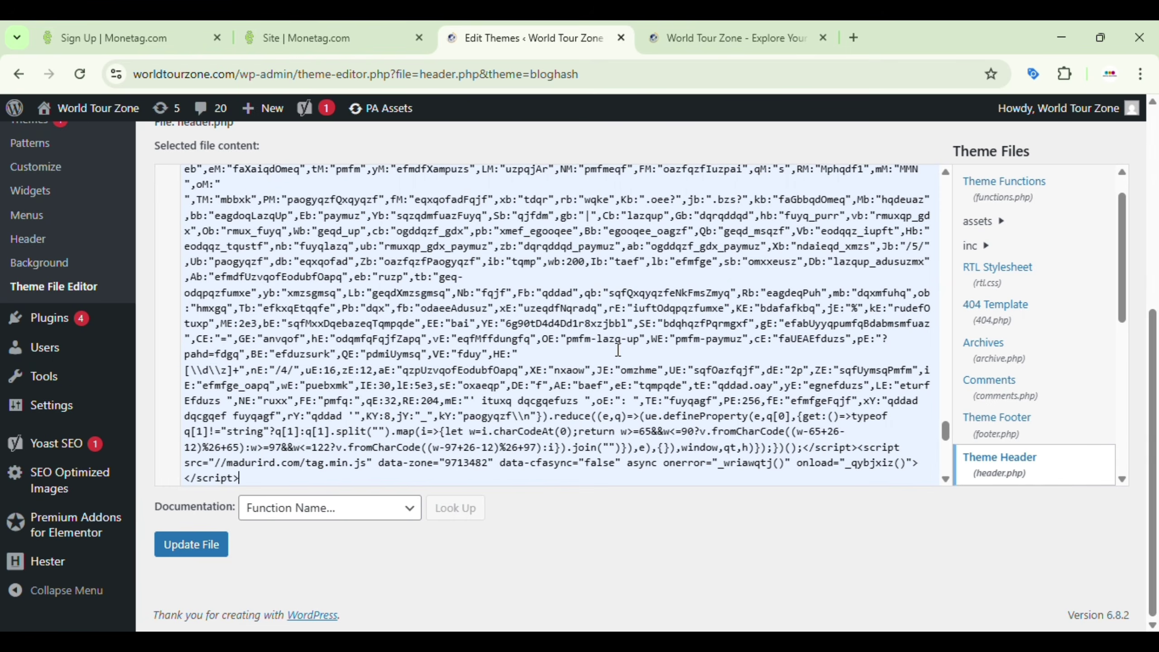
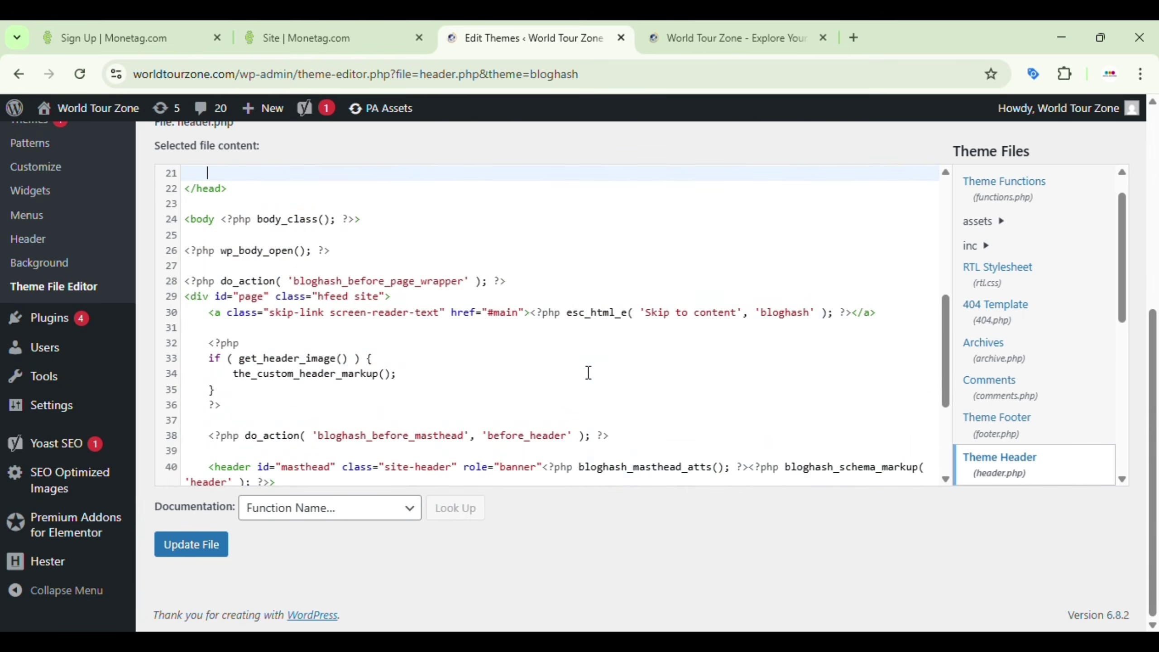
Step: Paste the copied Monetag Onclick script into a blank browser tab to check it, then select it all
{"action": "left_click", "coordinate": [347, 29]}
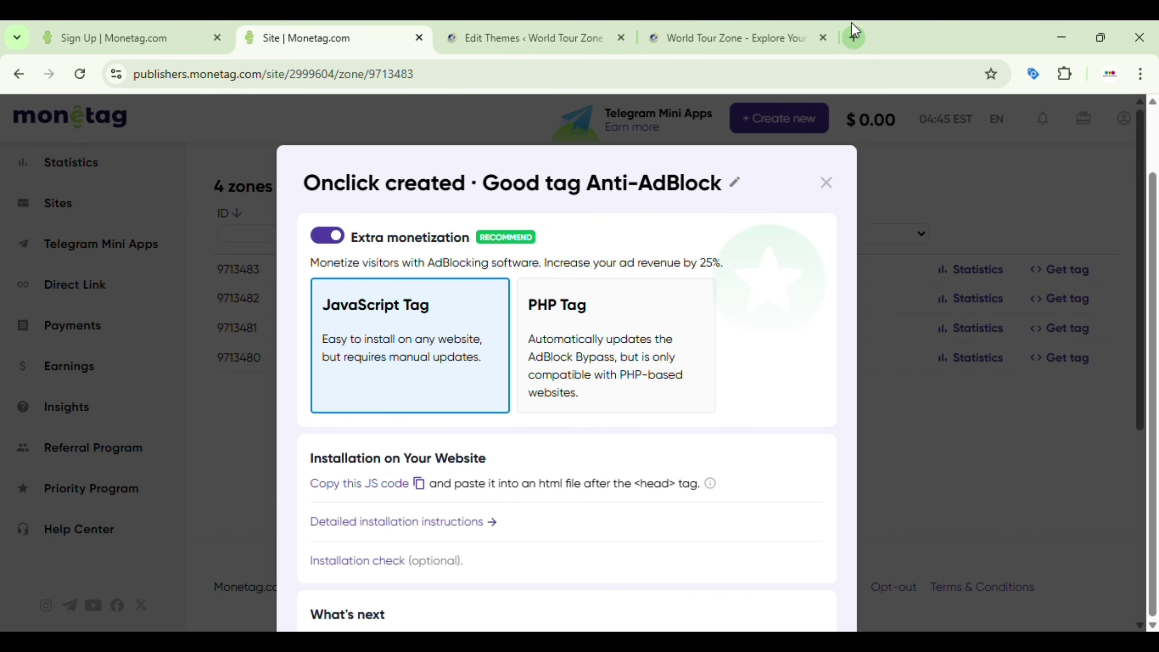
{"action": "left_click", "coordinate": [854, 37]}
{"action": "key", "text": "ctrl+v"}
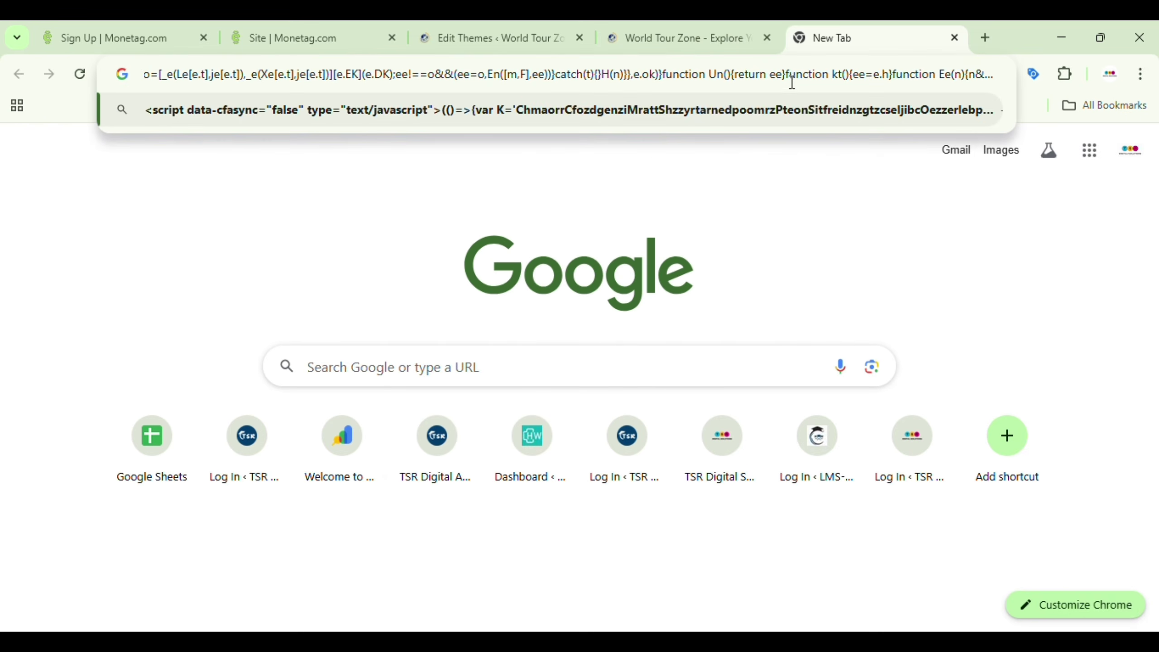
{"action": "double_click", "coordinate": [794, 74]}
{"action": "key", "text": "ctrl+a"}
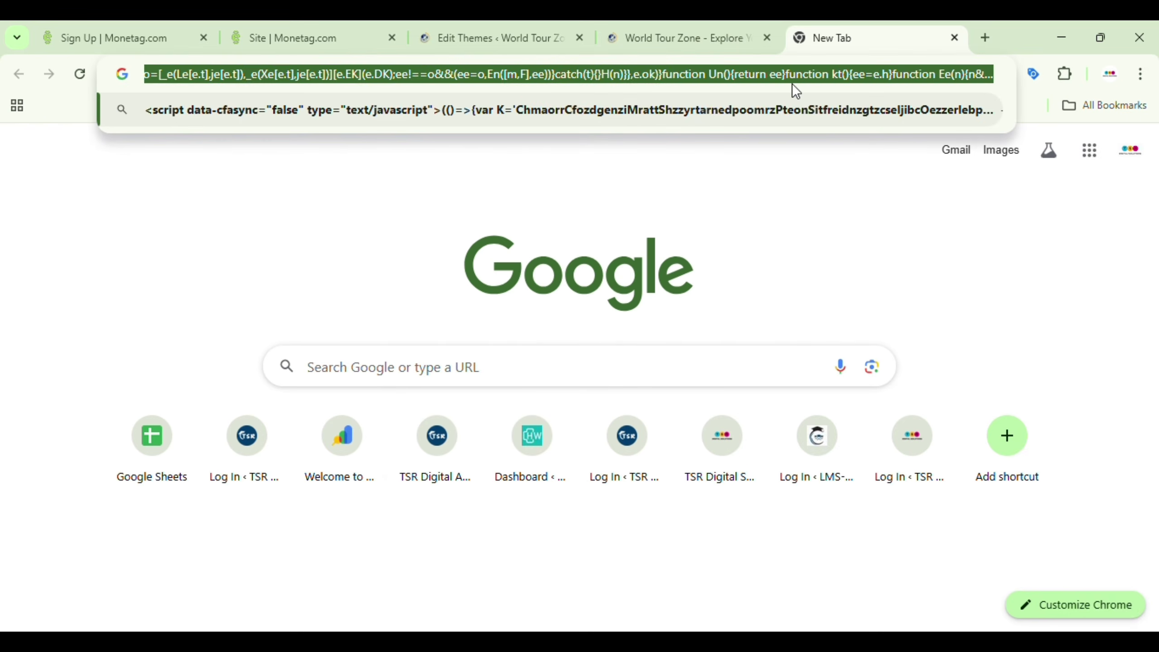
Step: Paste the Onclick ad script into header.php below the Monetag verification meta tag
{"action": "left_click", "coordinate": [429, 30]}
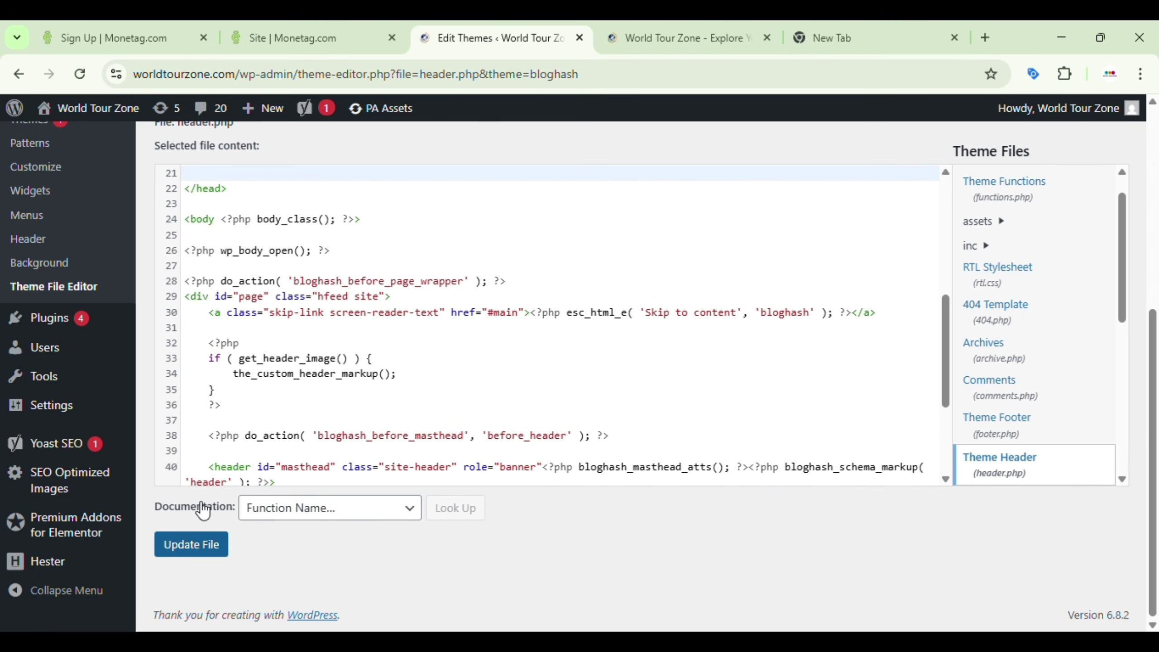
{"action": "scroll", "coordinate": [292, 401], "scroll_direction": "down", "scroll_amount": 3}
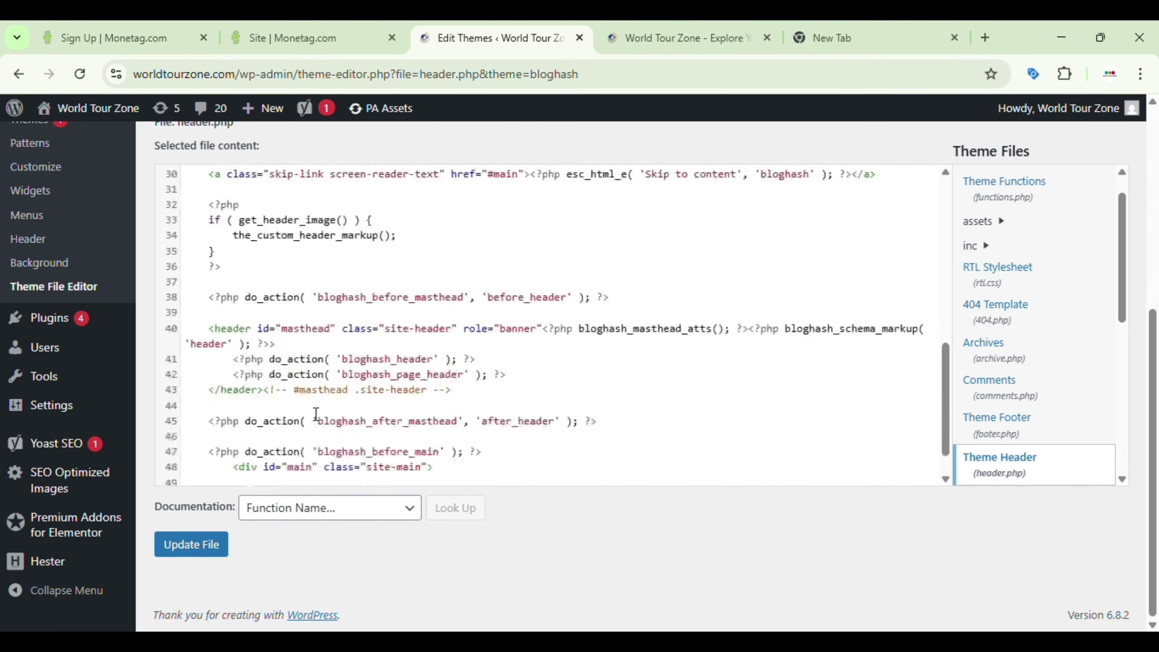
{"action": "scroll", "coordinate": [306, 309], "scroll_direction": "up", "scroll_amount": 3}
{"action": "scroll", "coordinate": [306, 309], "scroll_direction": "up", "scroll_amount": 3}
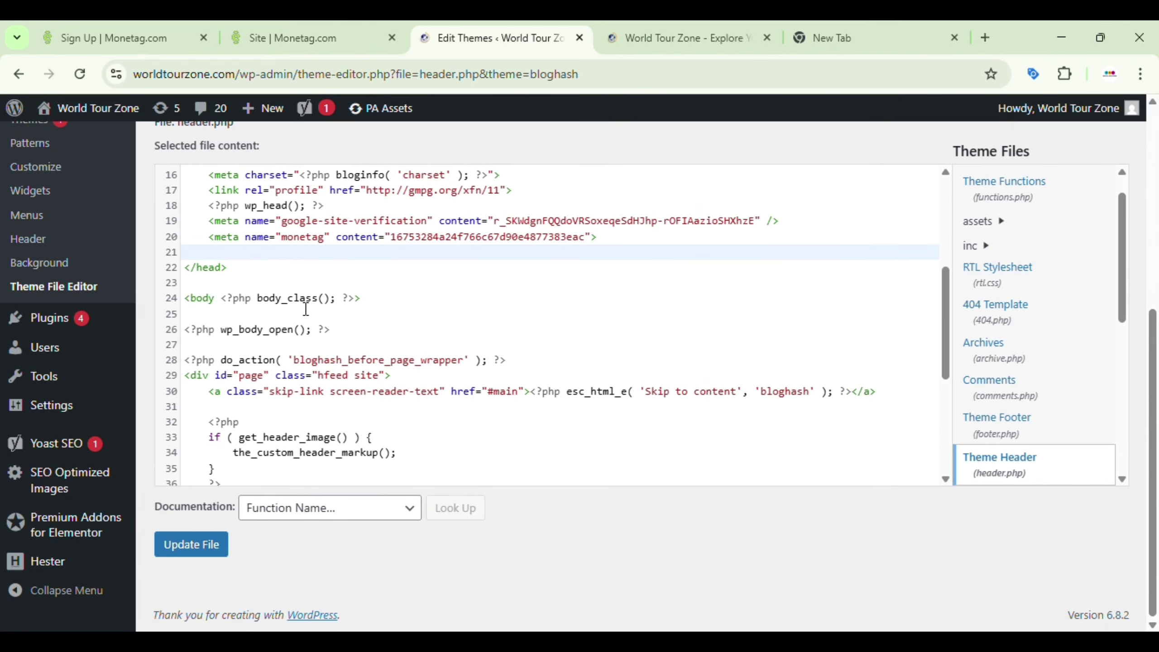
{"action": "key", "text": "ctrl+v"}
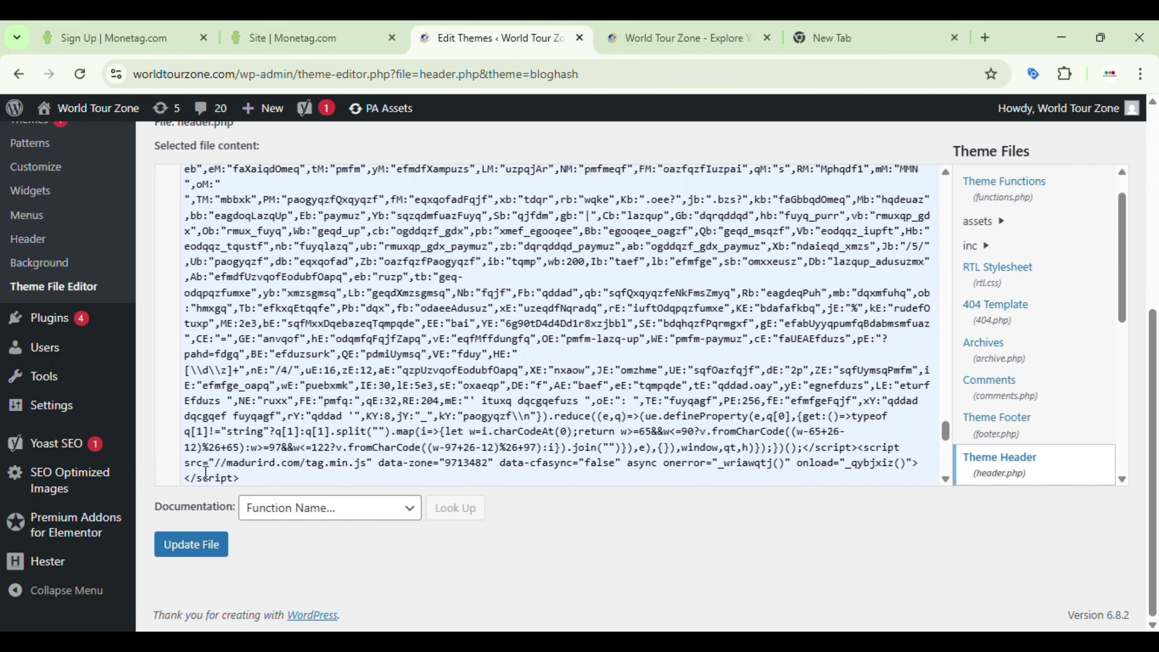
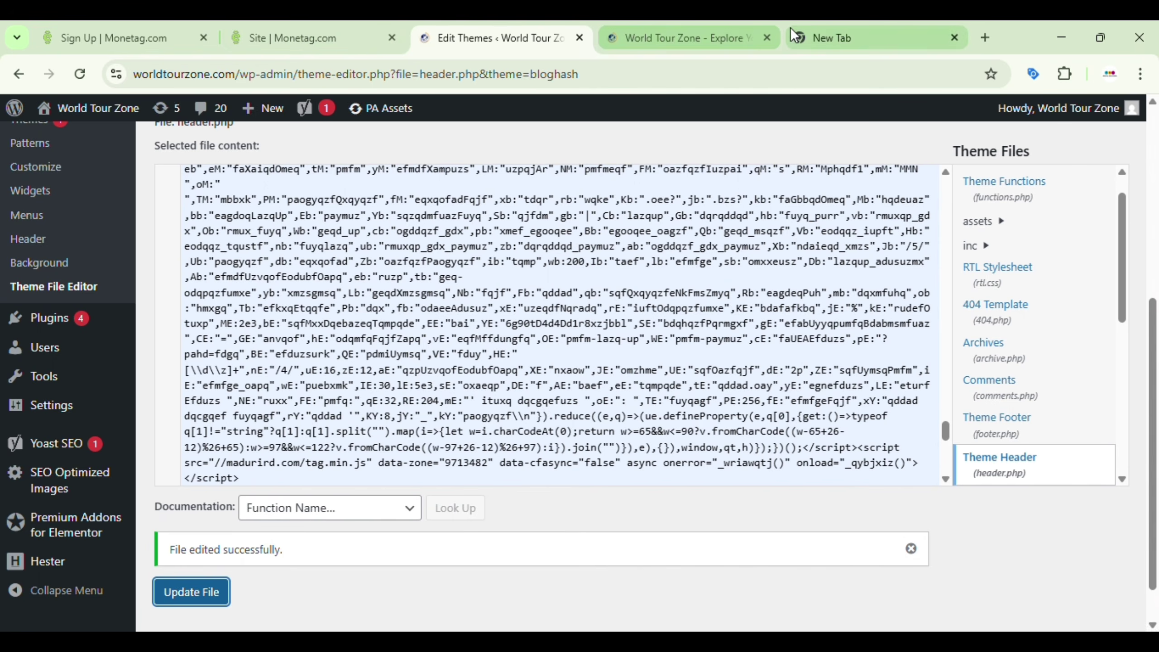
Step: Close the Onclick tag confirmation and reload worldtourzone.com's page to list its four popunder zones
{"action": "left_click", "coordinate": [341, 26]}
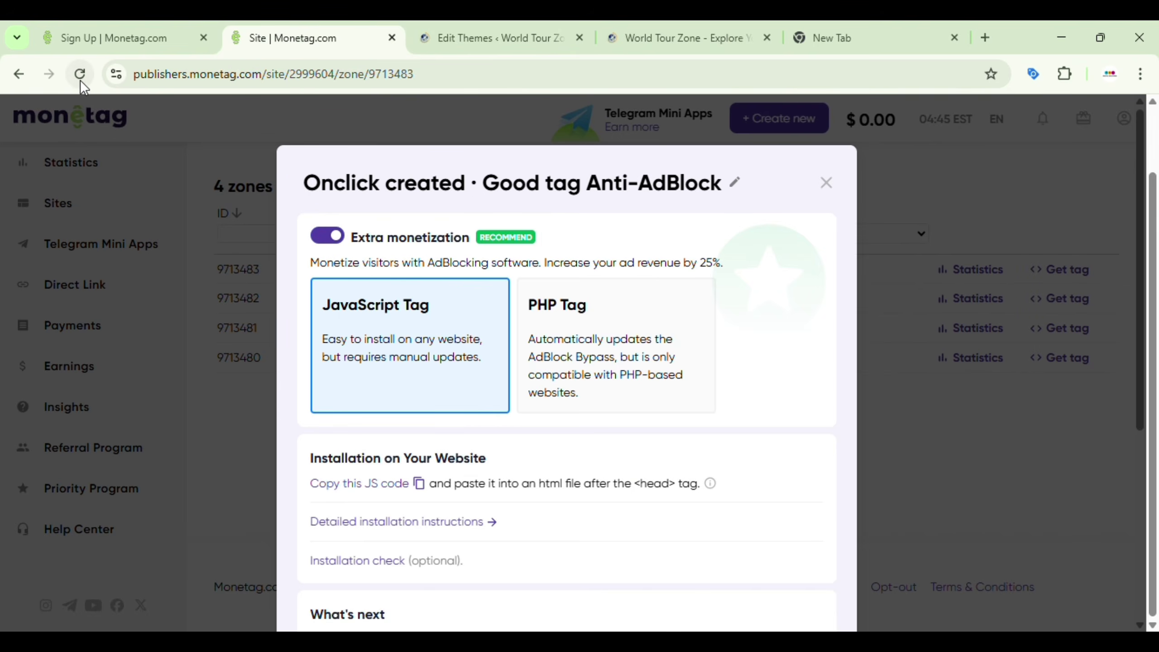
{"action": "left_click", "coordinate": [826, 184]}
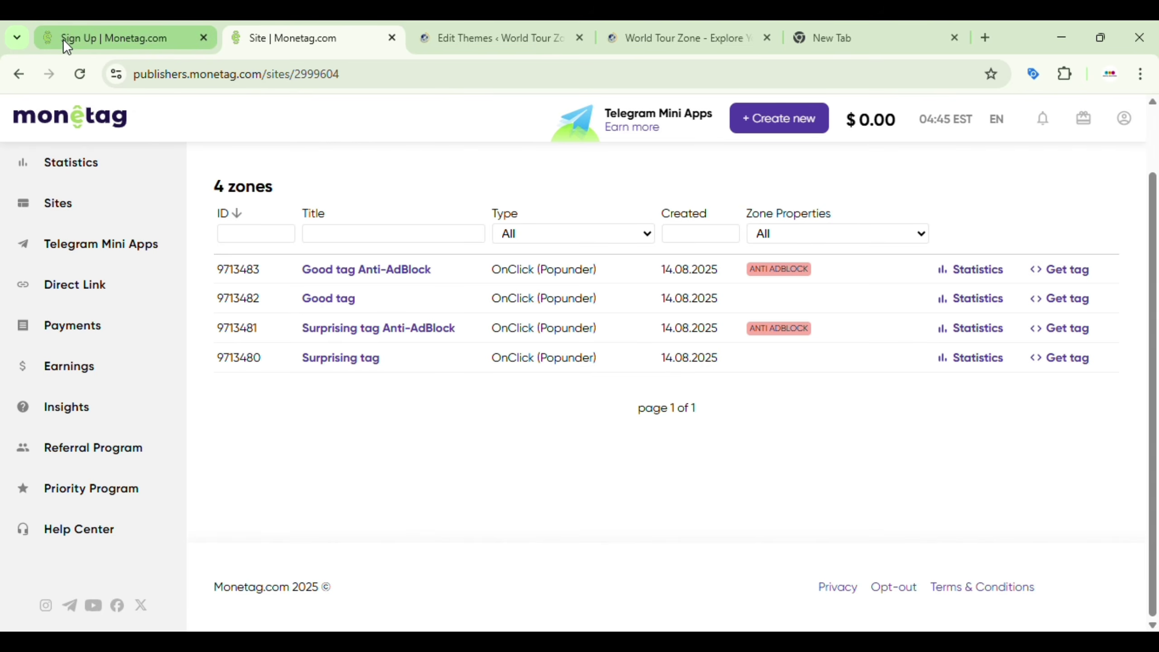
{"action": "left_click", "coordinate": [80, 73]}
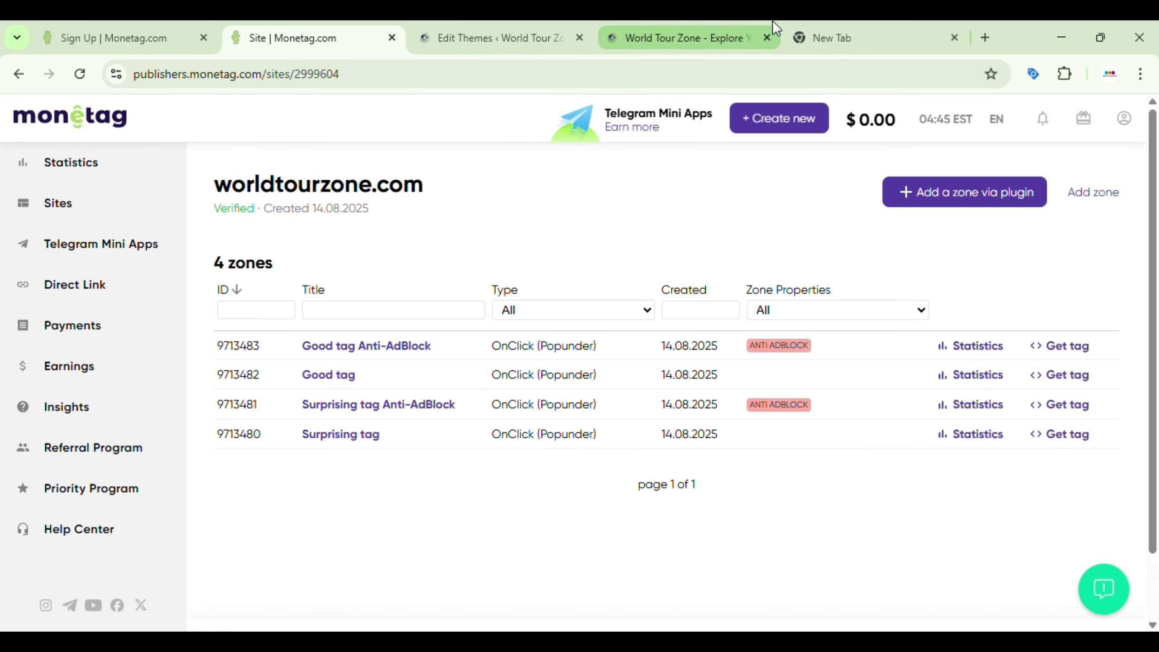
Step: Reload worldtourzone.com and open About us to confirm the popunder ad fires, then close the site
{"action": "left_click", "coordinate": [742, 24]}
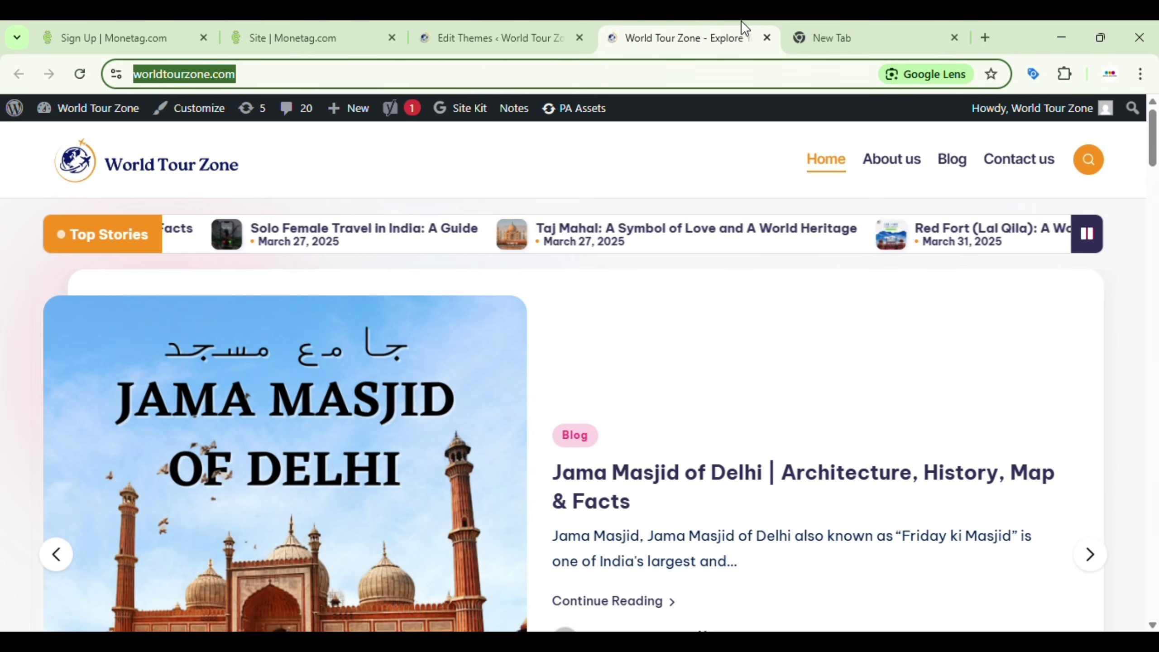
{"action": "left_click", "coordinate": [77, 74]}
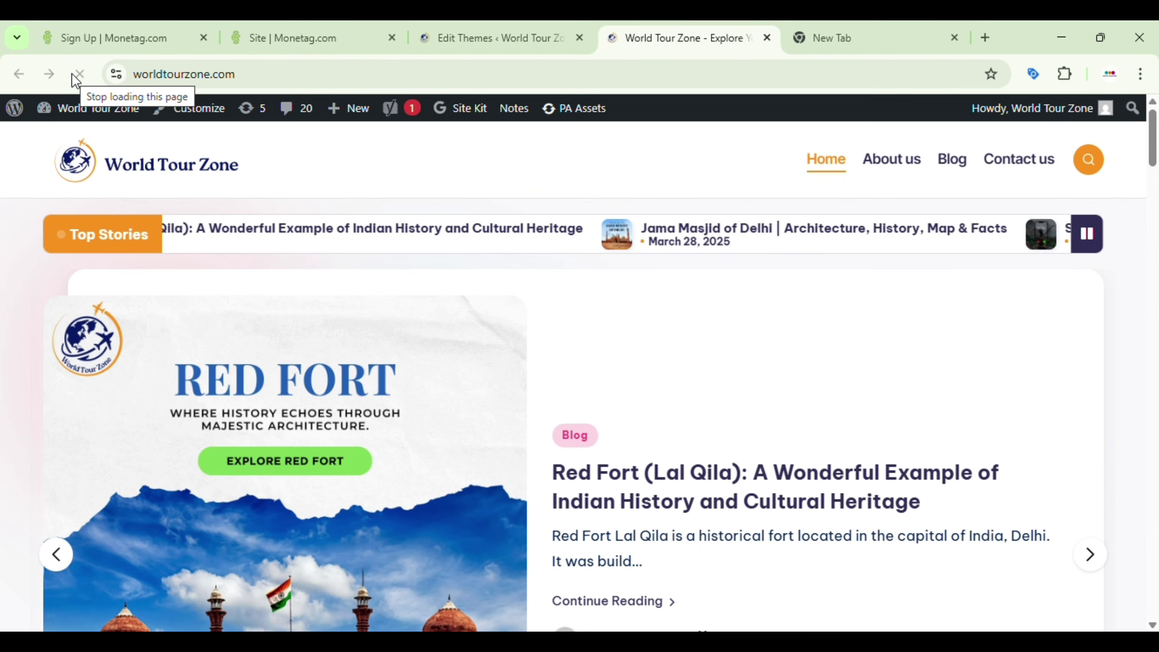
{"action": "left_click", "coordinate": [905, 168]}
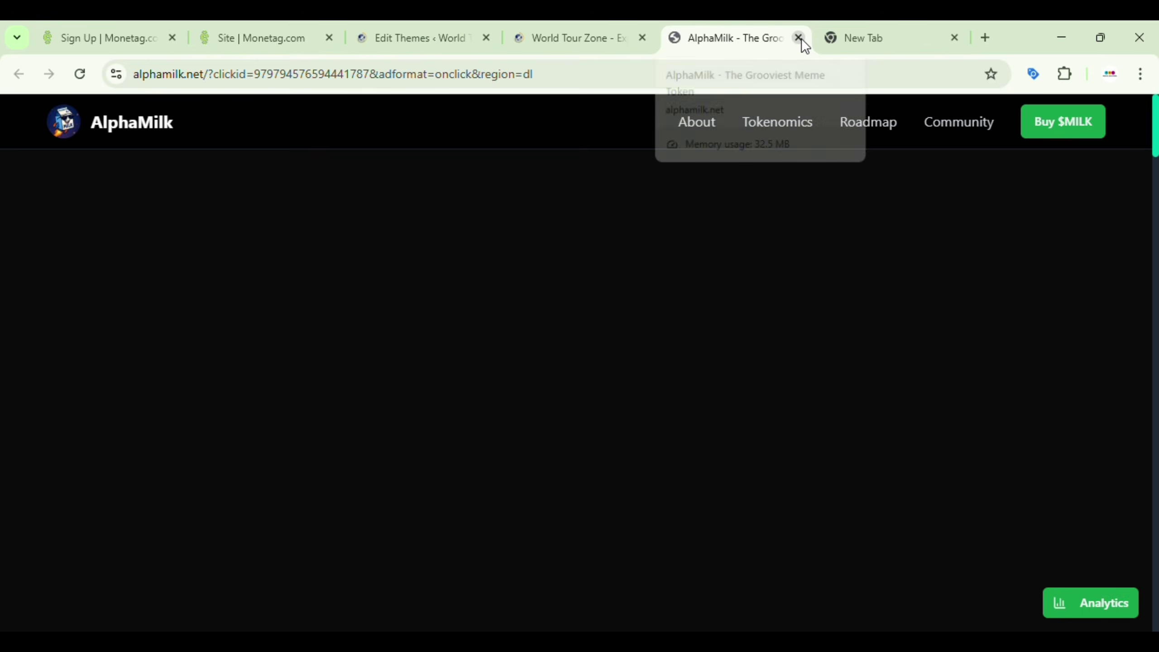
{"action": "left_click", "coordinate": [800, 38]}
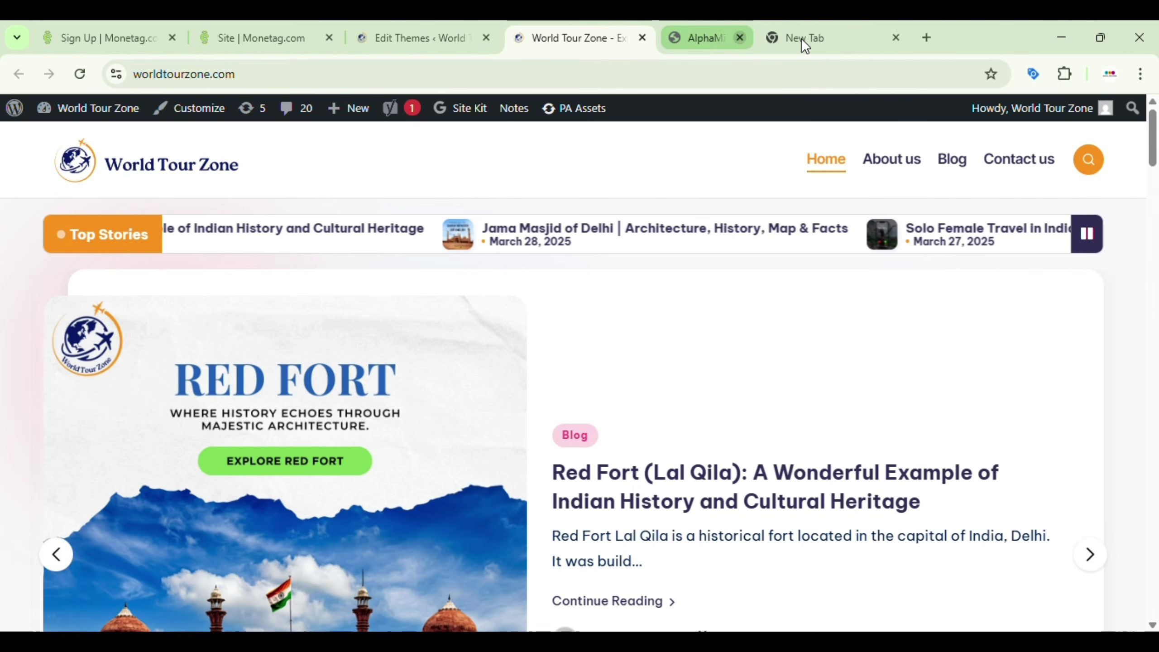
{"action": "left_click", "coordinate": [886, 160]}
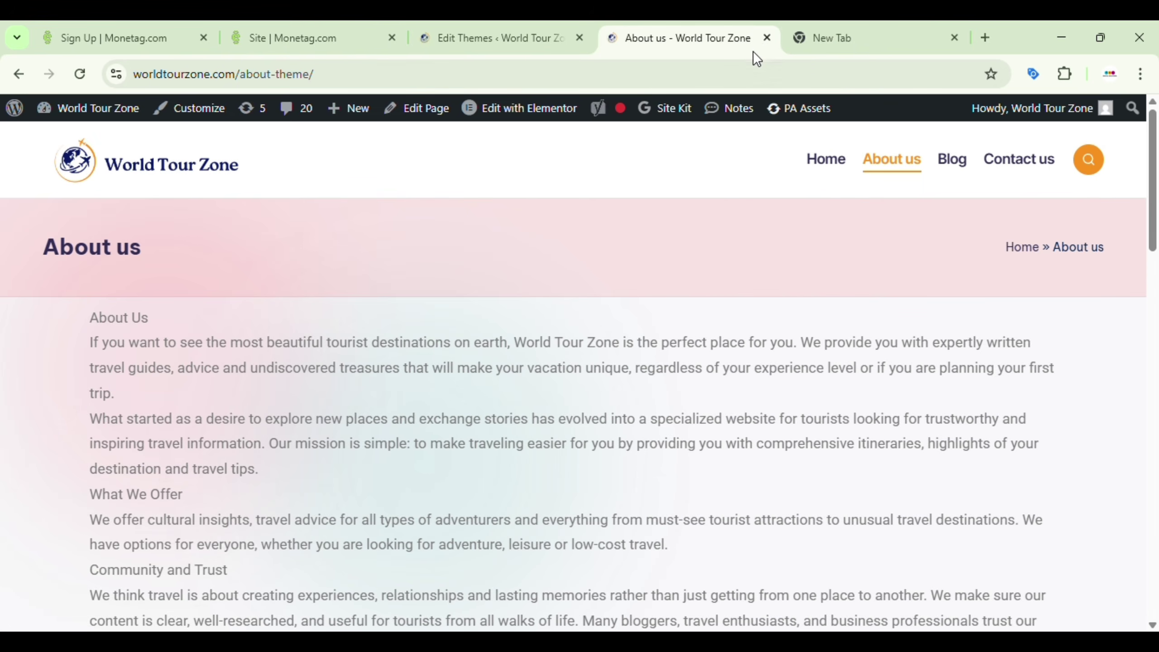
{"action": "left_click", "coordinate": [767, 37]}
{"action": "left_click", "coordinate": [328, 29]}
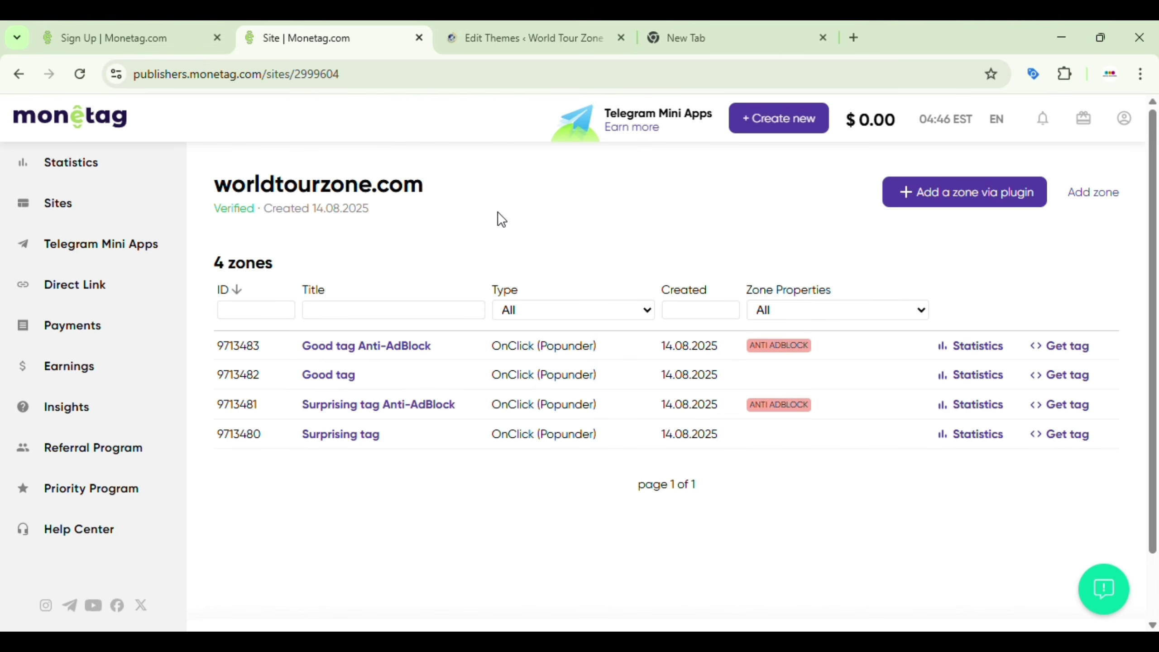
Step: Go from the site page to Monetag's Direct Links page showing the existing otieu.com link
{"action": "left_click", "coordinate": [124, 31]}
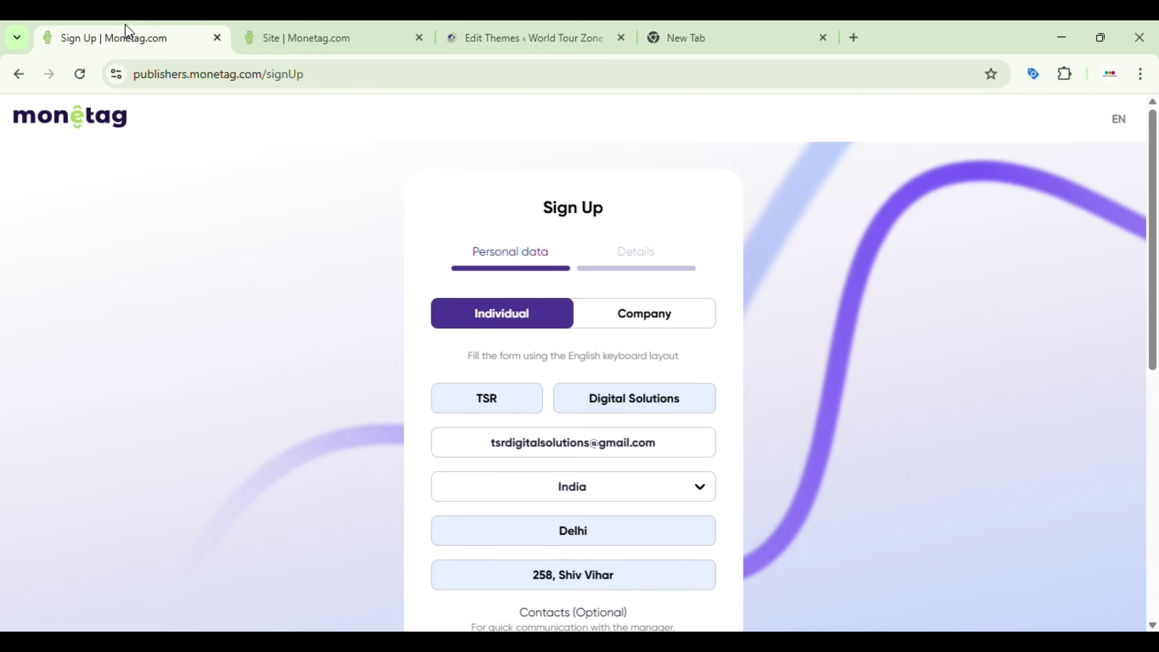
{"action": "left_click", "coordinate": [250, 19]}
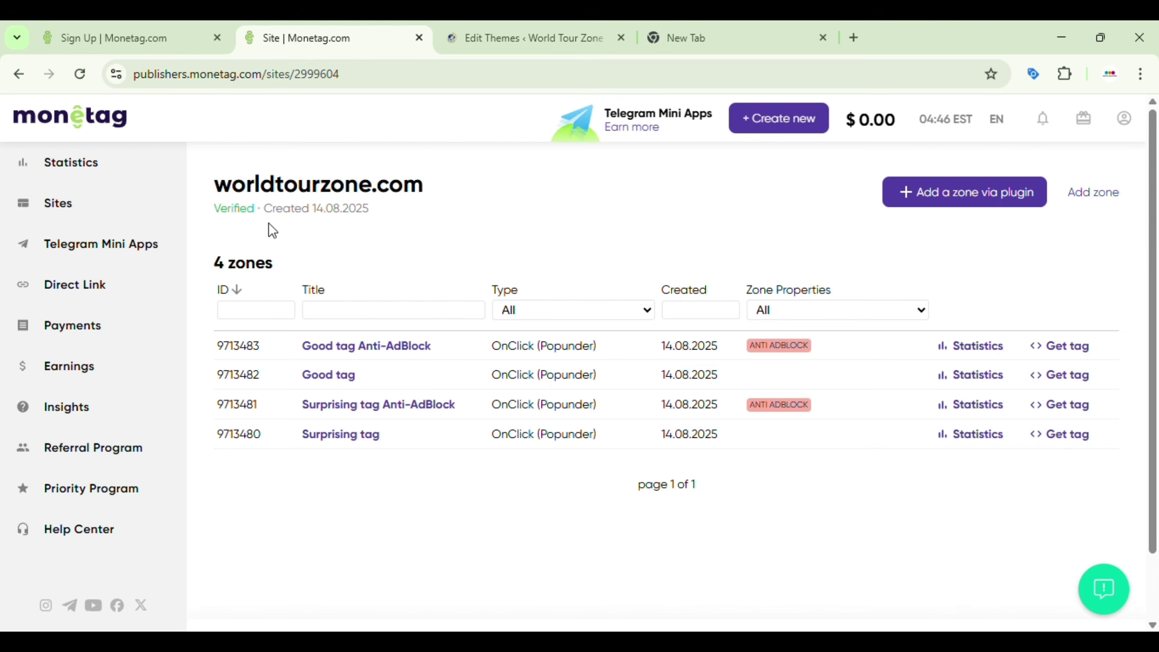
{"action": "left_click", "coordinate": [118, 249]}
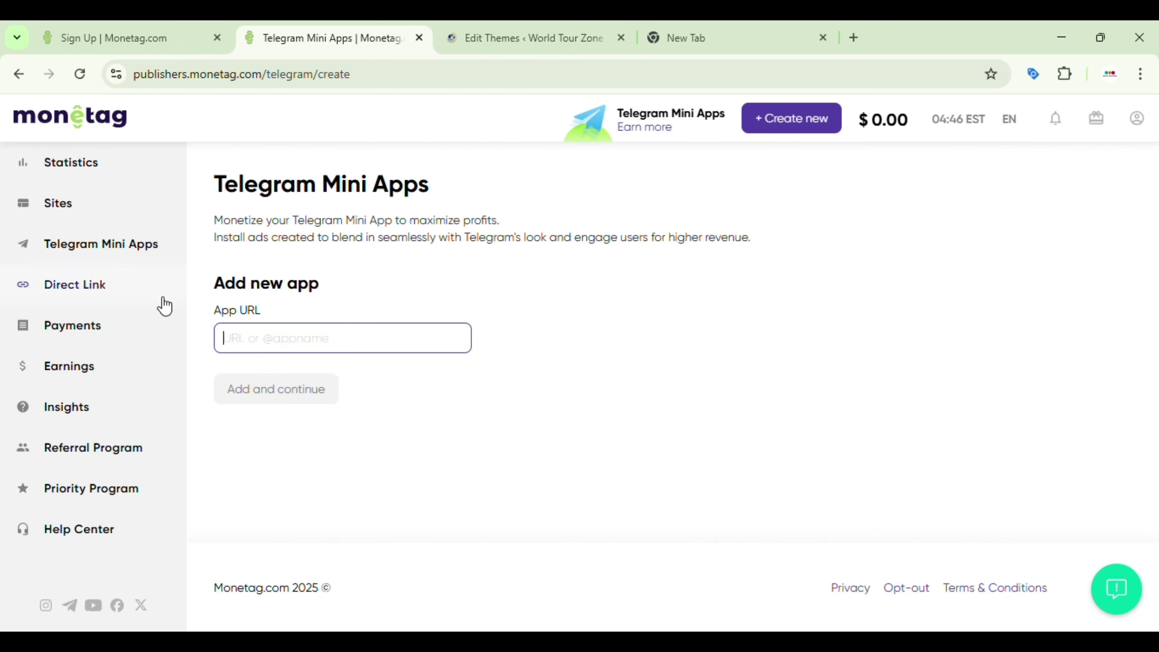
{"action": "left_click", "coordinate": [117, 302]}
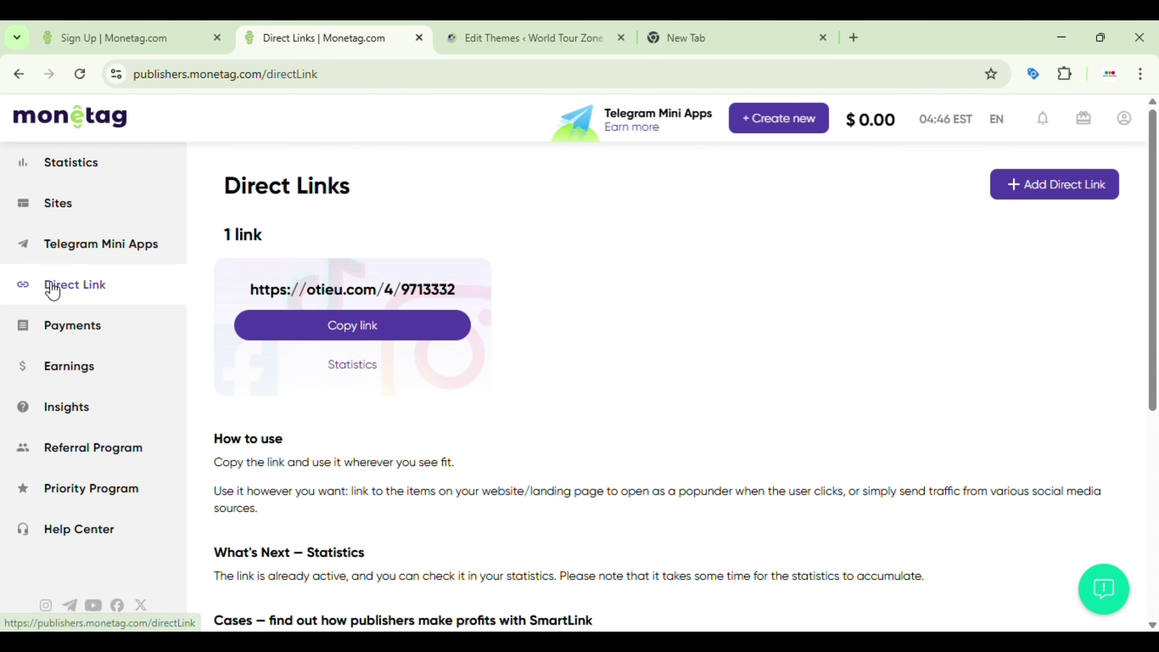
Step: Add the Lovey-dovey direct link 9713490 and copy its URL
{"action": "left_click", "coordinate": [1030, 192]}
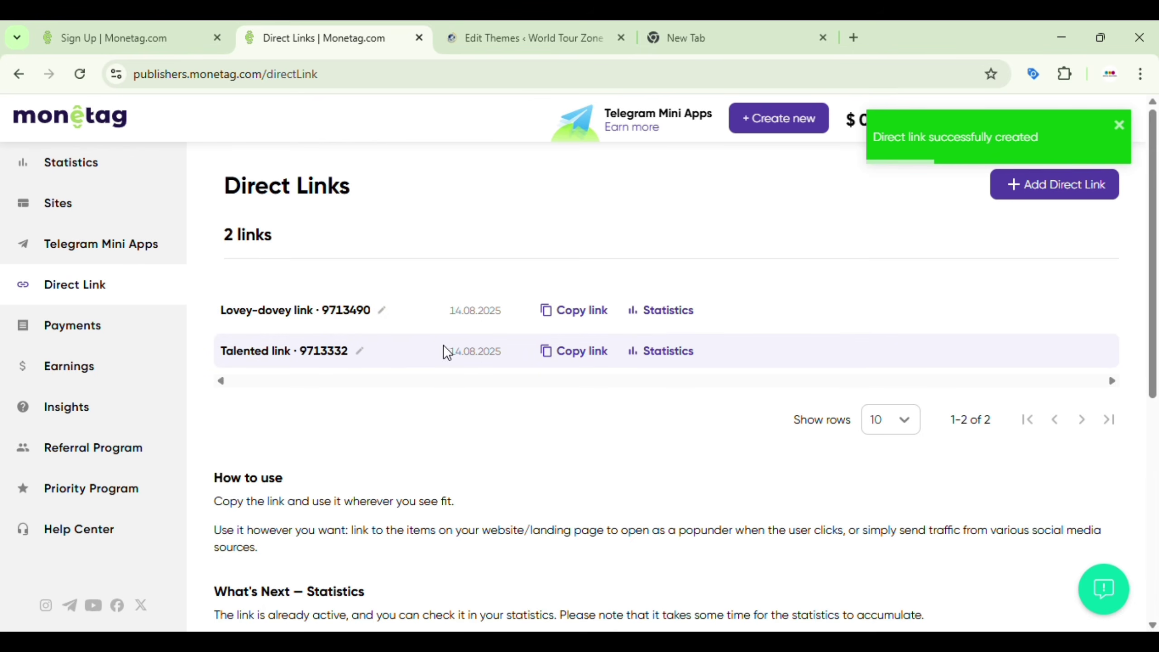
{"action": "left_click", "coordinate": [580, 313]}
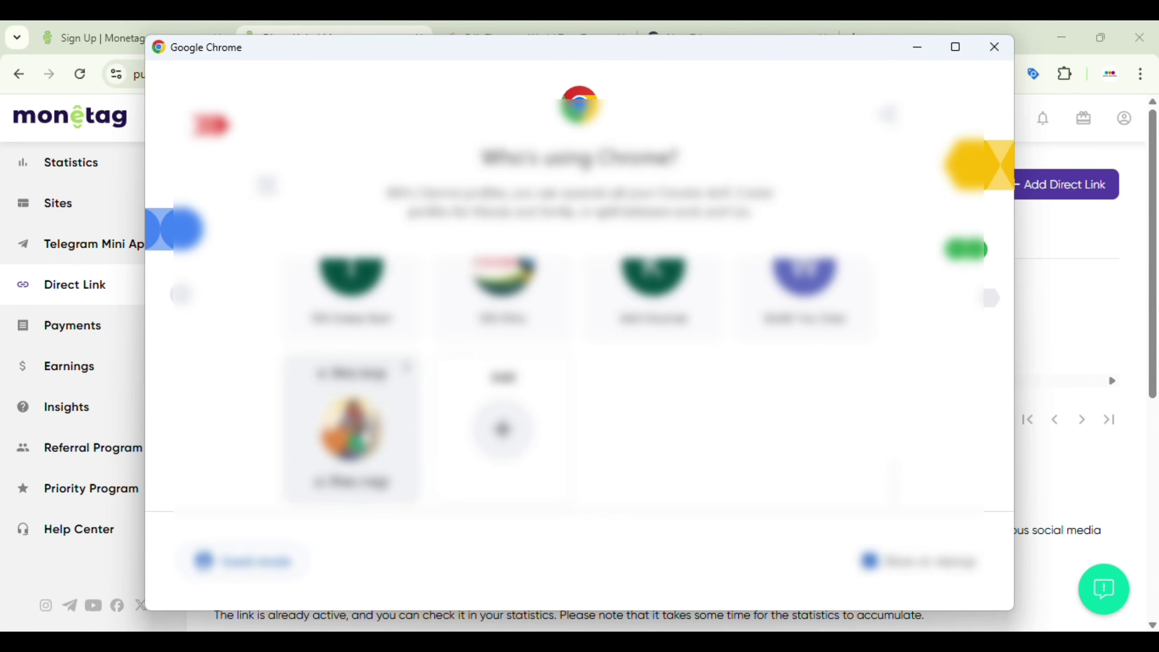
Step: In another Chrome profile, open Facebook and go to the 681-member Entertainment group
{"action": "left_click", "coordinate": [361, 434]}
{"action": "left_click", "coordinate": [156, 452]}
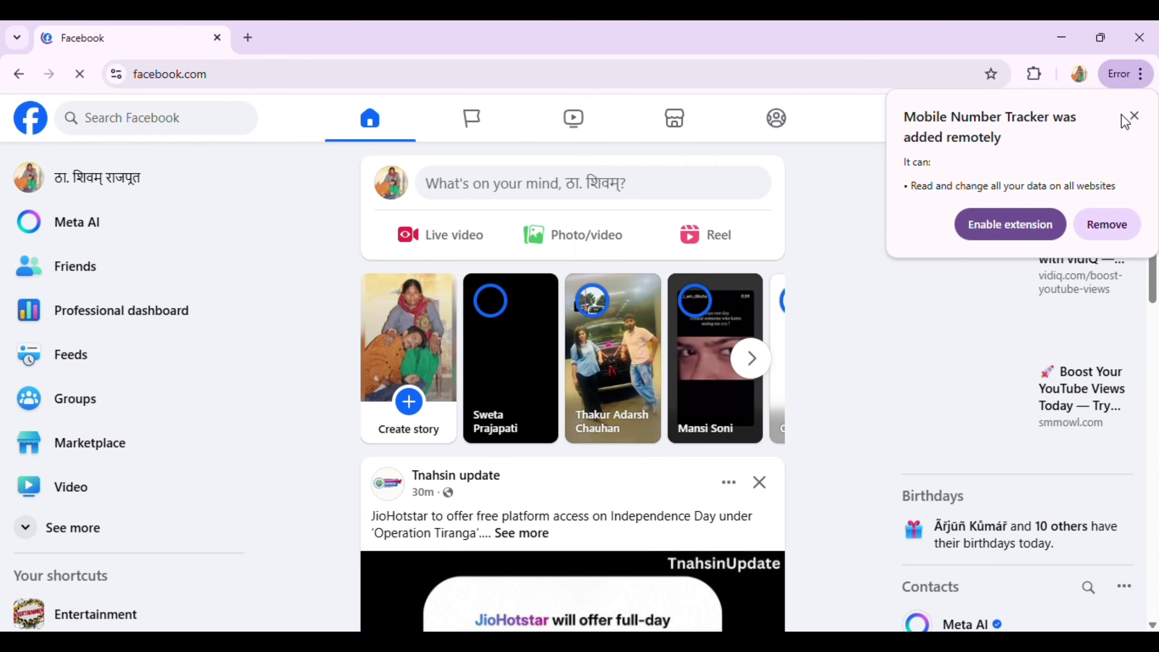
{"action": "left_click", "coordinate": [1132, 116]}
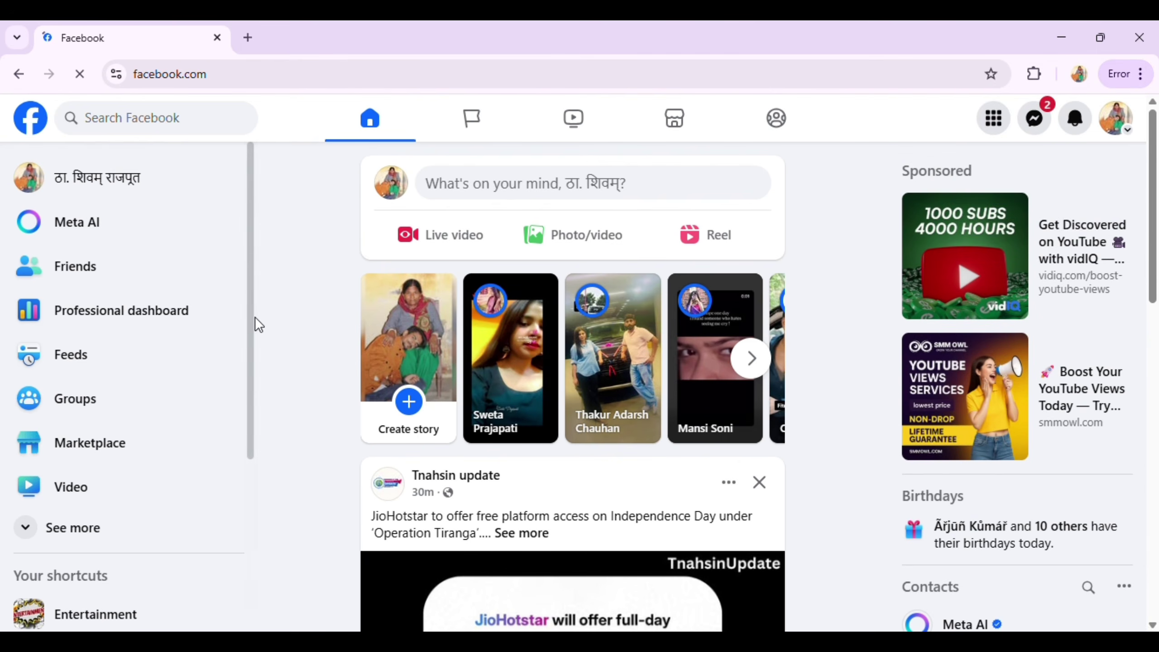
{"action": "left_click", "coordinate": [99, 397]}
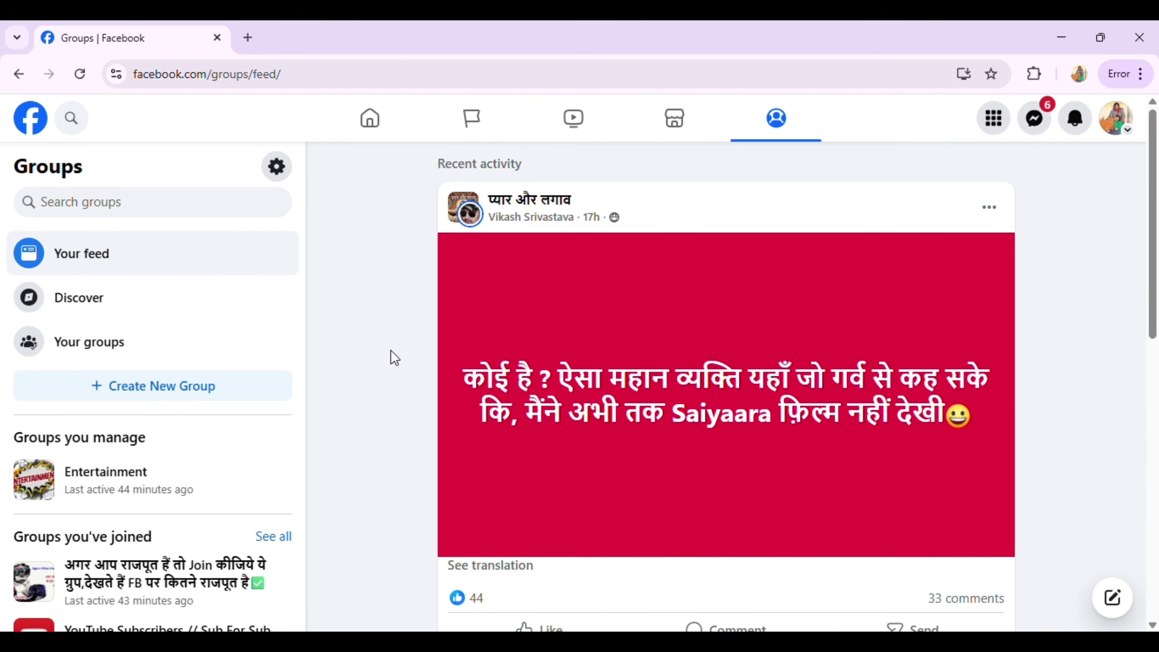
{"action": "left_click", "coordinate": [141, 474]}
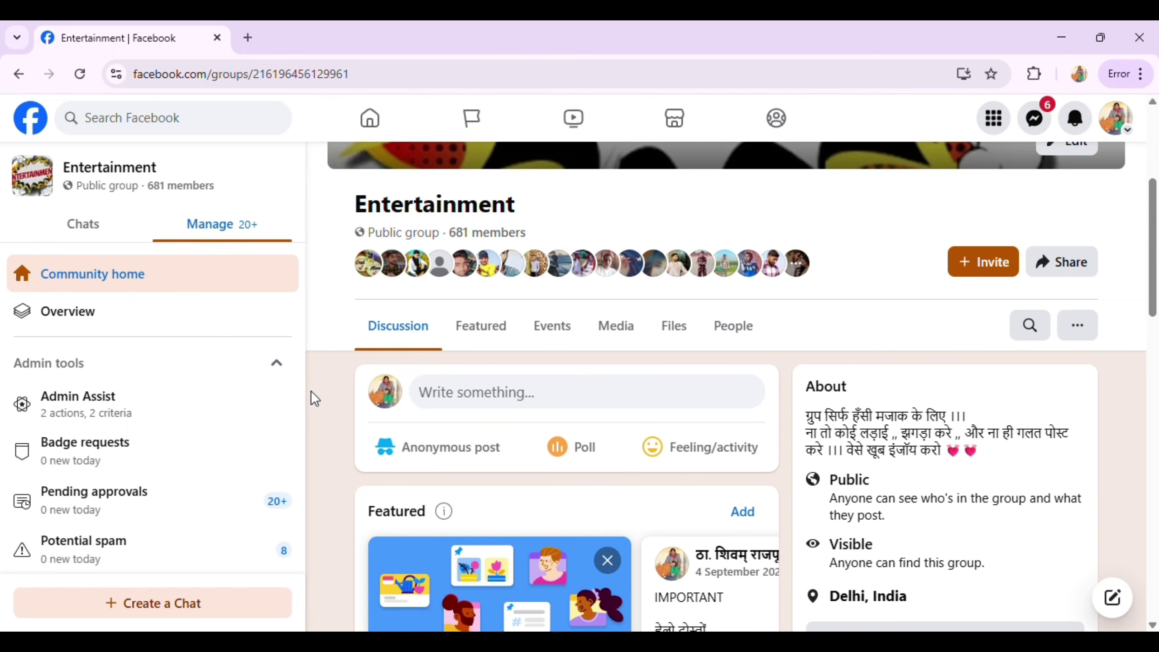
Step: Post 'Watch:' with the pasted otieu.com direct link and a NARSIMHA image to the group
{"action": "left_click", "coordinate": [493, 393]}
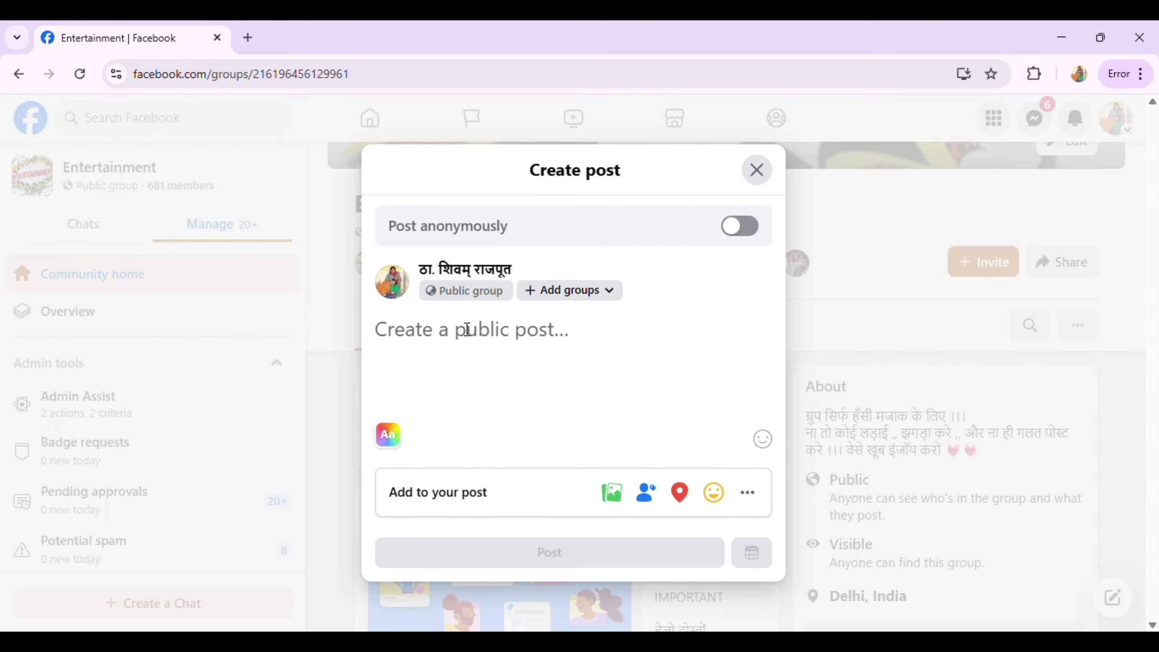
{"action": "type", "text": "Watc"}
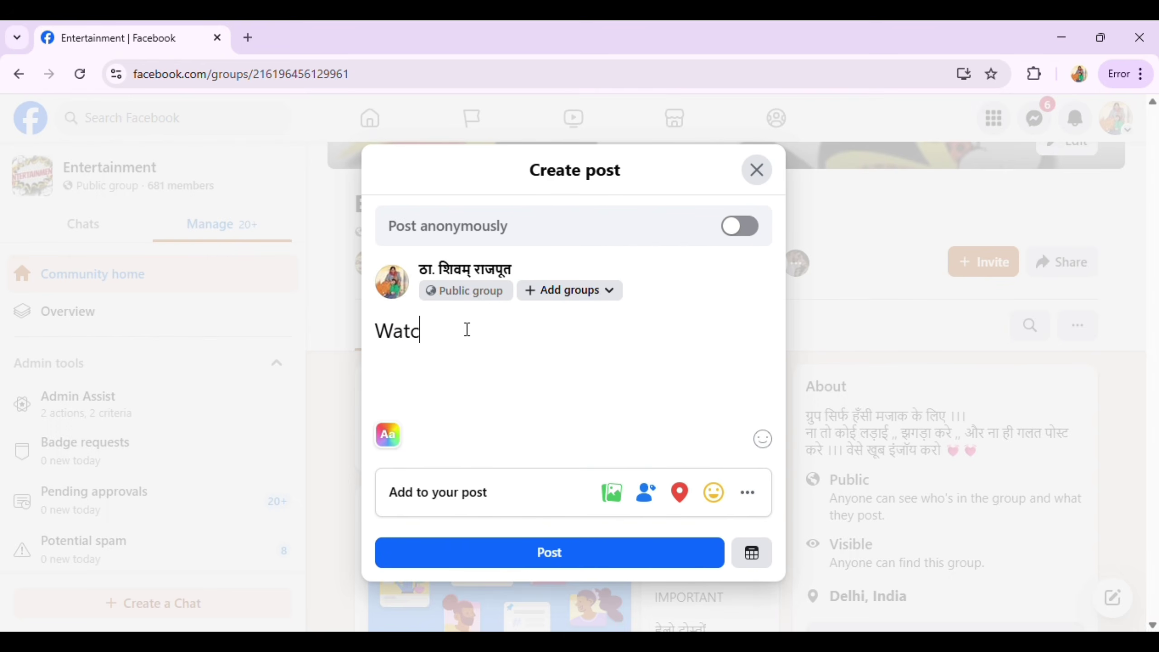
{"action": "type", "text": "h:"}
{"action": "key", "text": "ctrl+v"}
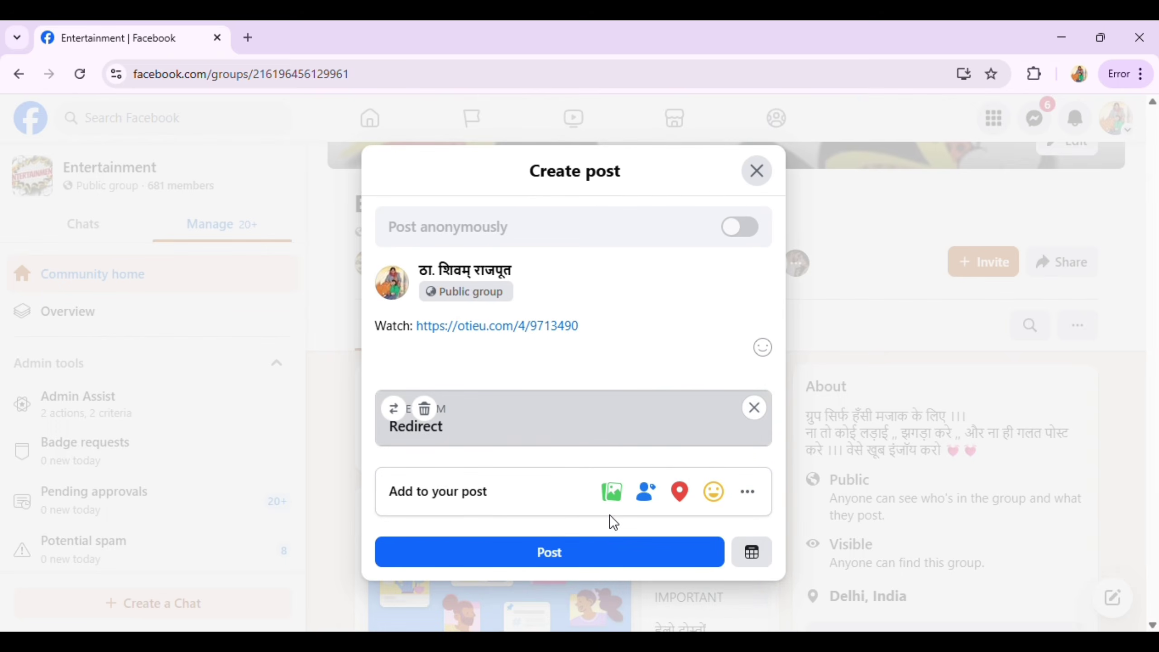
{"action": "left_click", "coordinate": [612, 493]}
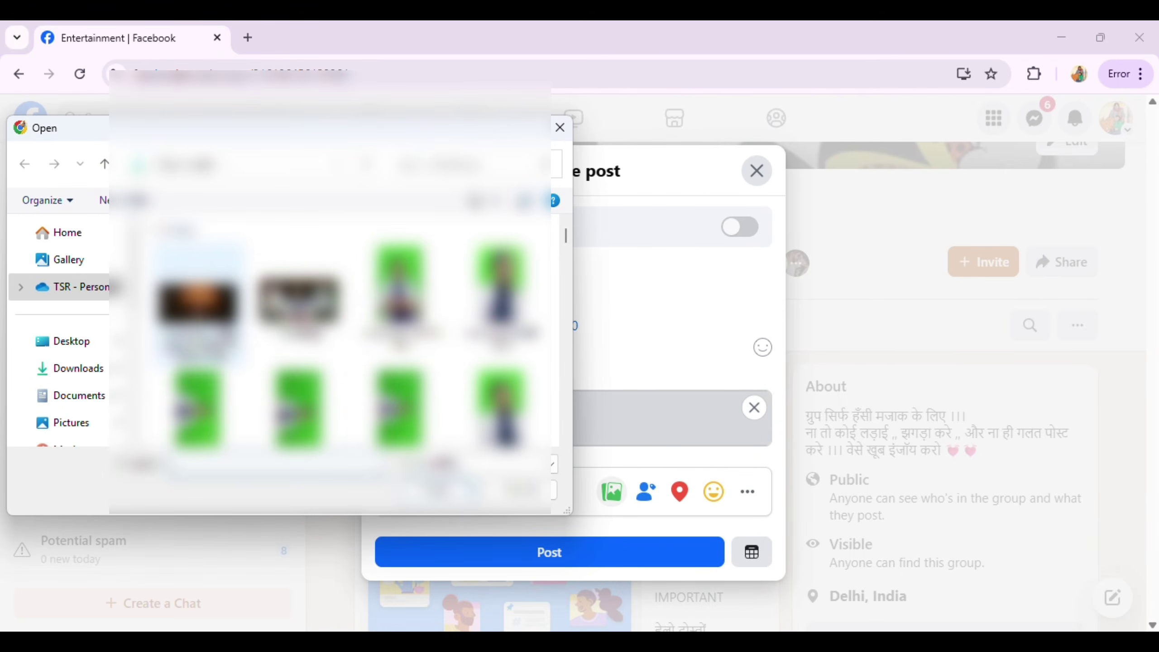
{"action": "double_click", "coordinate": [196, 281]}
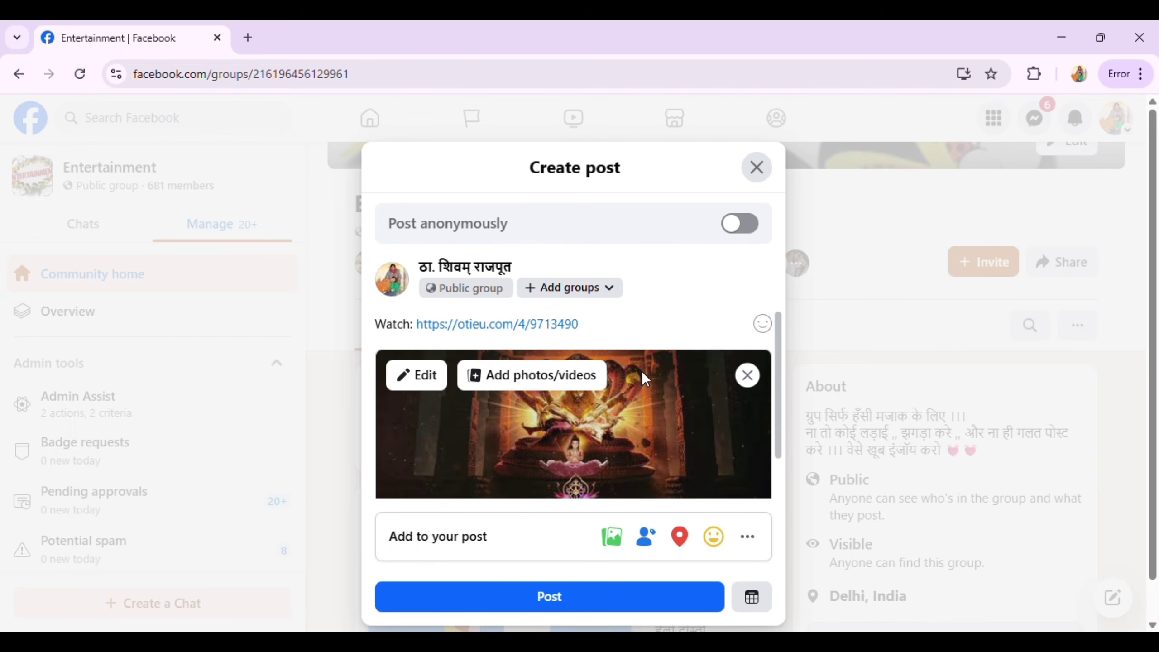
{"action": "scroll", "coordinate": [612, 331], "scroll_direction": "down", "scroll_amount": 1}
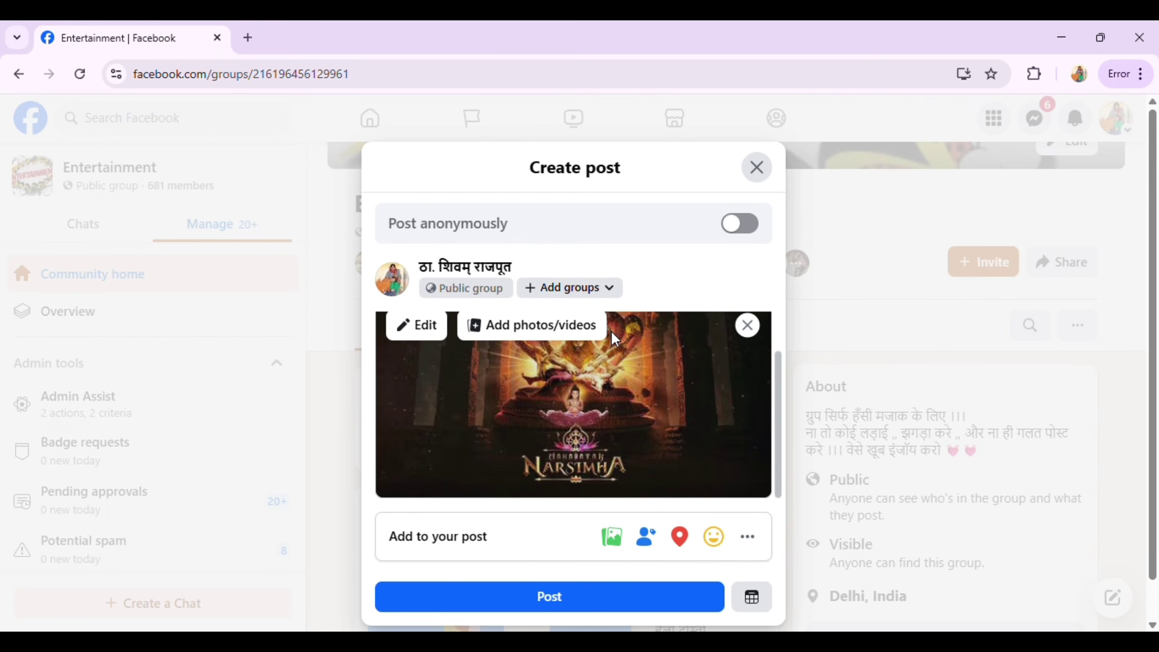
{"action": "left_click", "coordinate": [549, 598]}
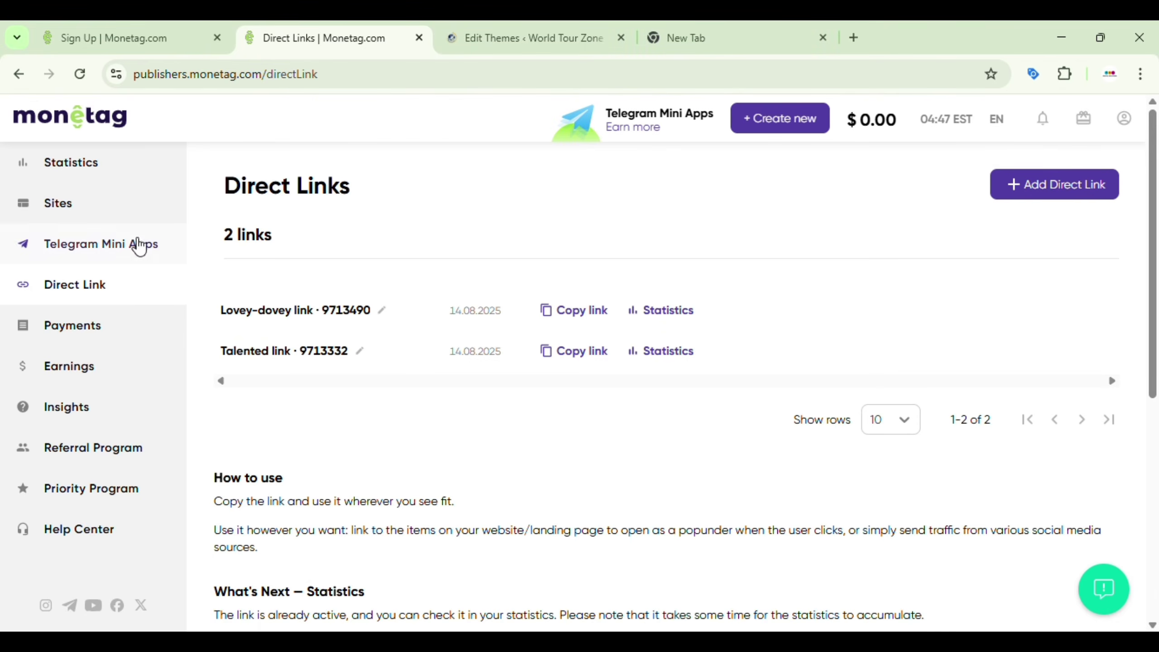
Step: Check Statistics for 6 impressions on 14.08.2025, then list both verified sites under My sites
{"action": "left_click", "coordinate": [101, 163]}
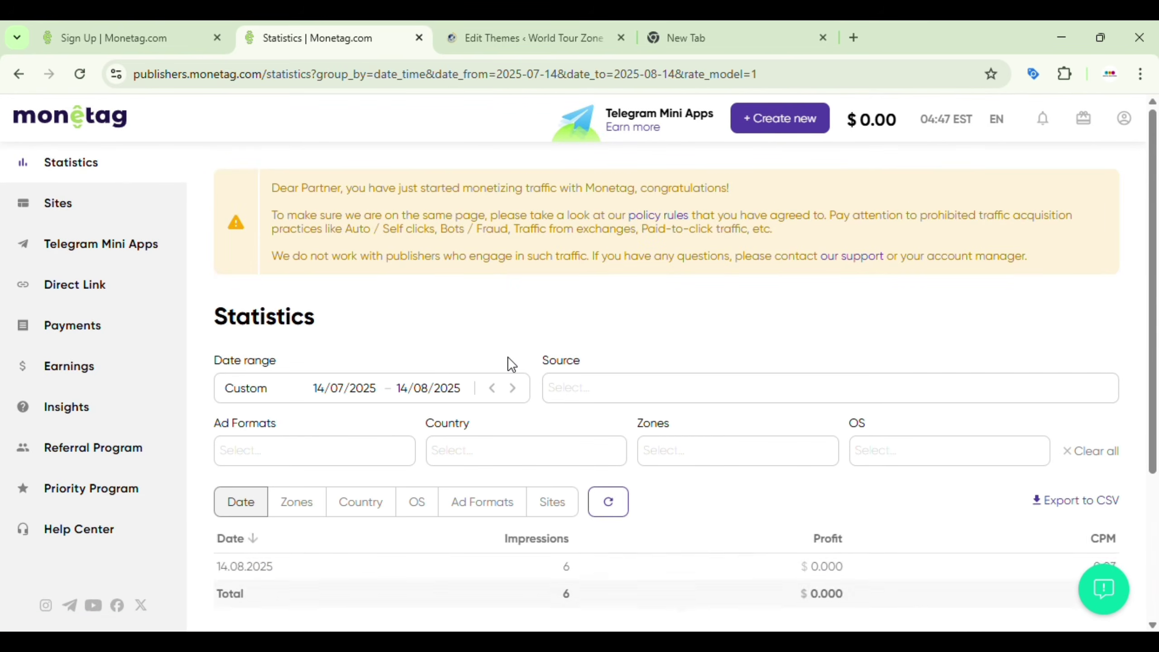
{"action": "scroll", "coordinate": [510, 362], "scroll_direction": "down", "scroll_amount": 5}
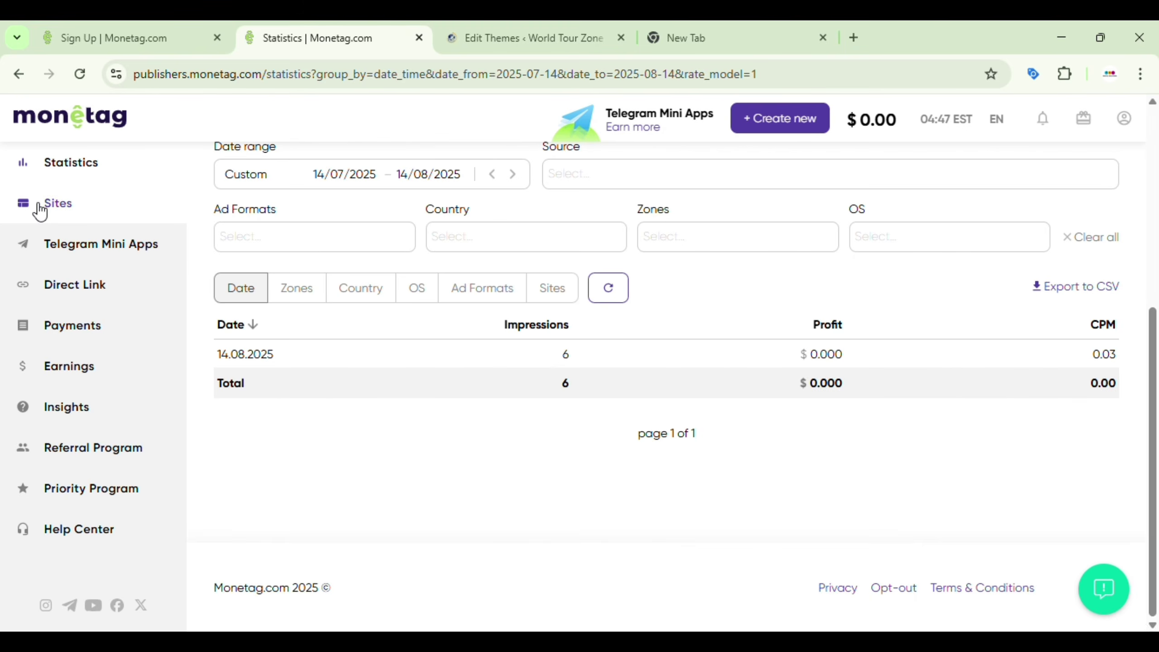
{"action": "left_click", "coordinate": [57, 208]}
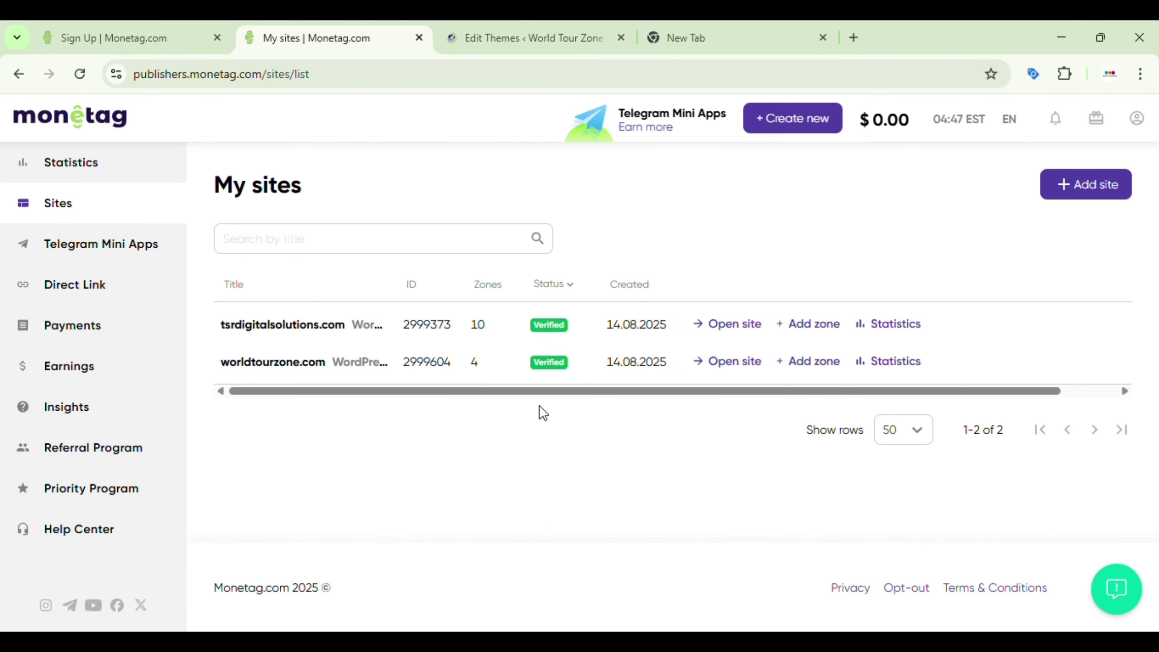